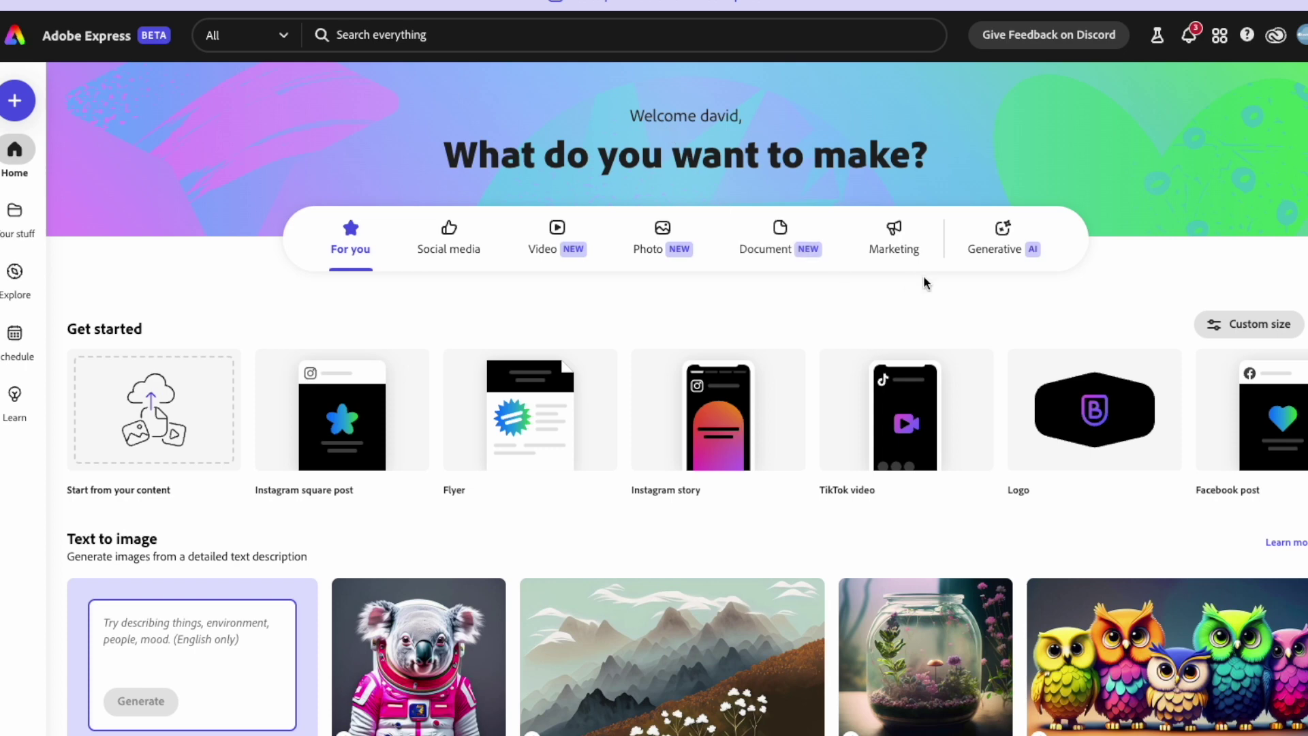
Step: Create a new custom-size portrait project with a width of 29 cm
click(15, 102)
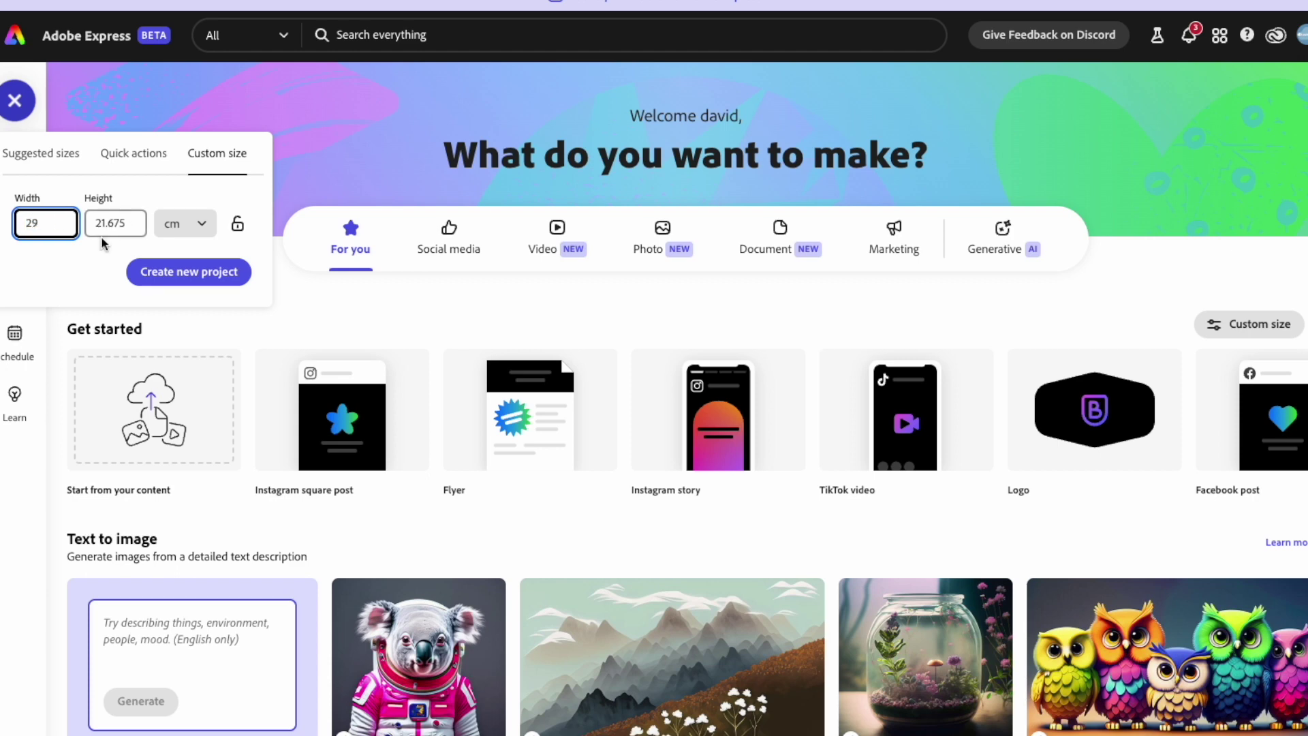
key(Tab)
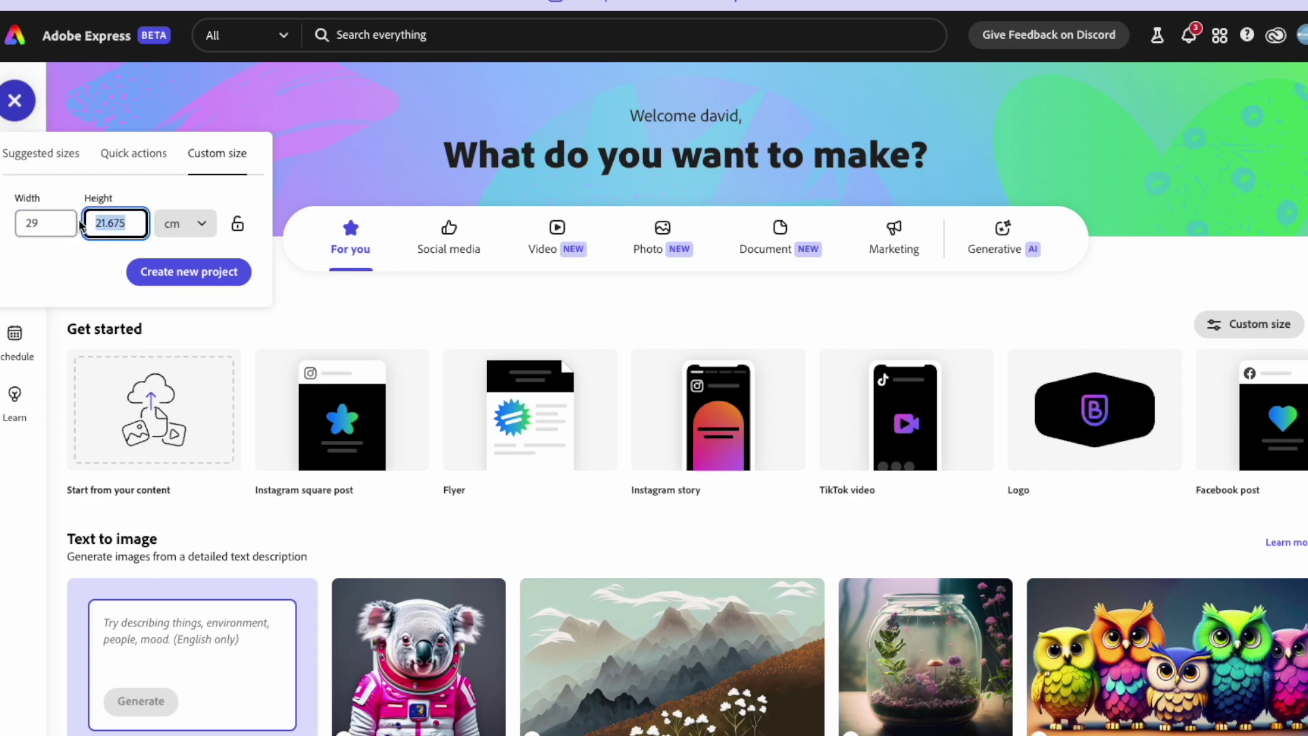
click(204, 276)
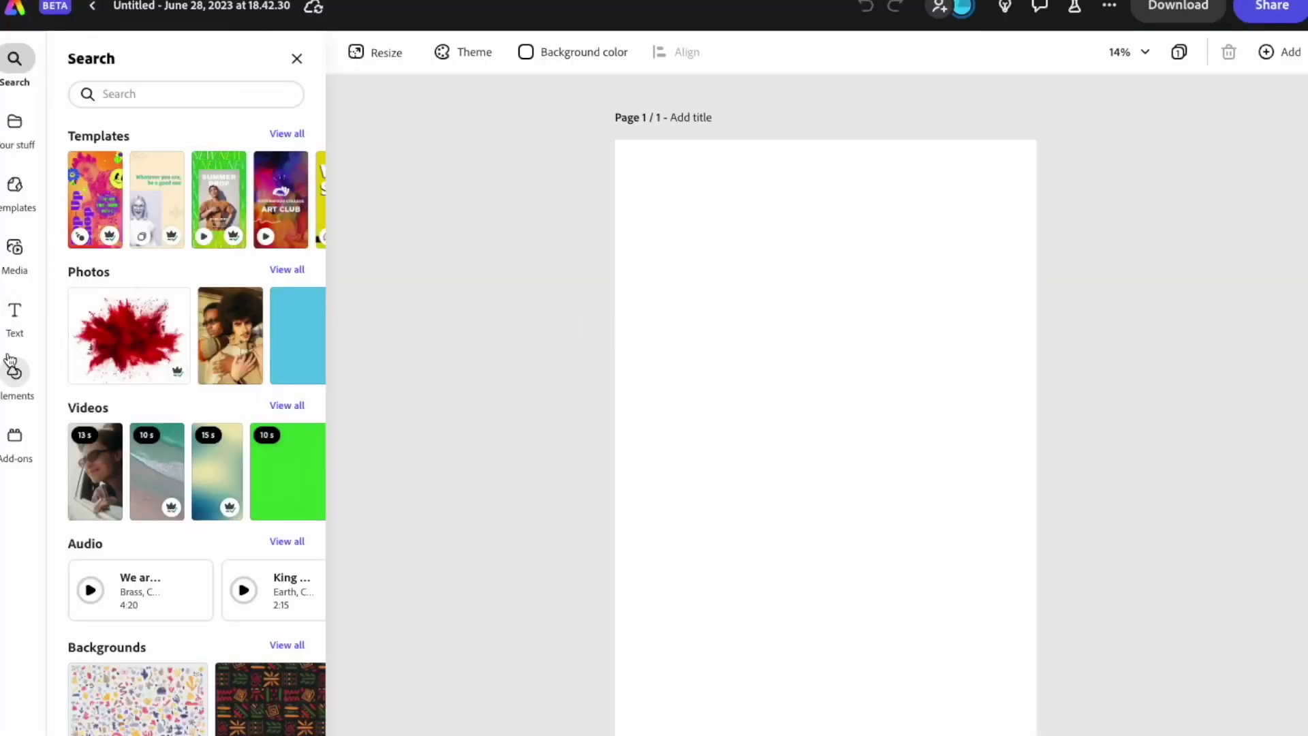
Step: Search the stock photos for "model in glasses"
click(15, 249)
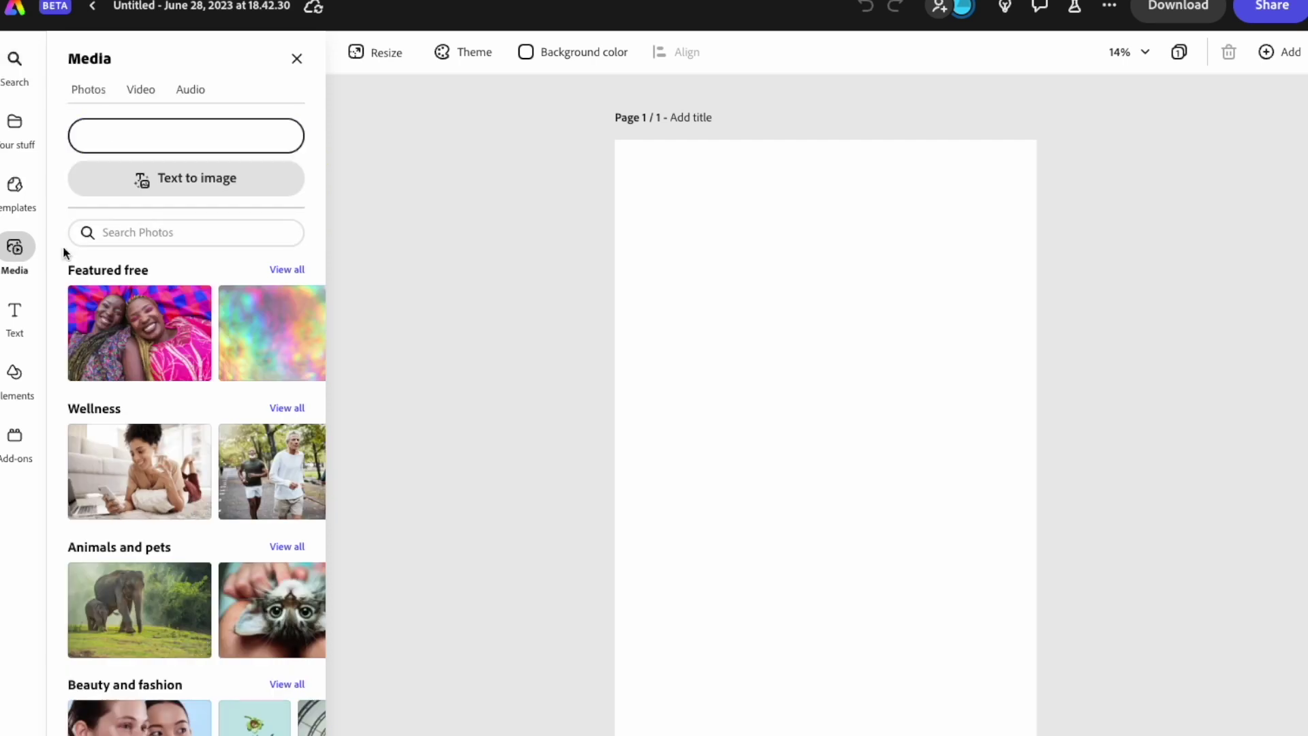
click(168, 234)
text(mode)
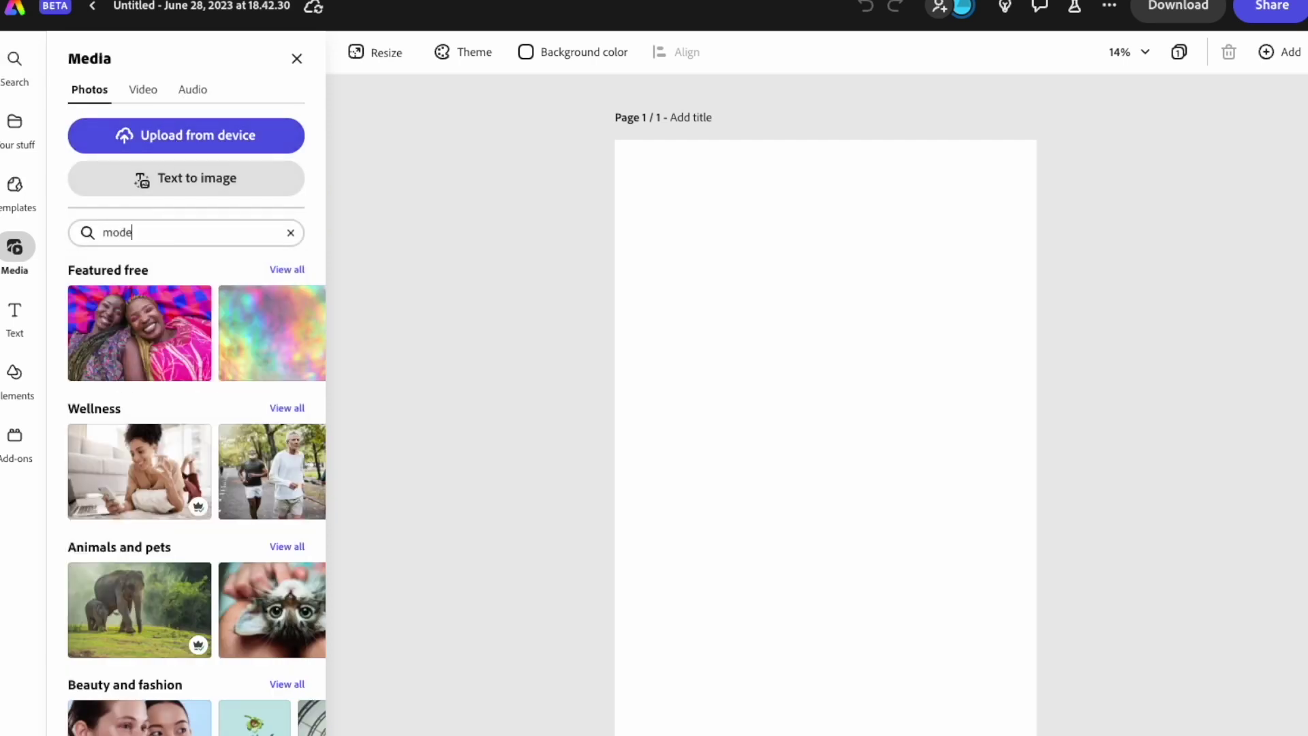
text(l in )
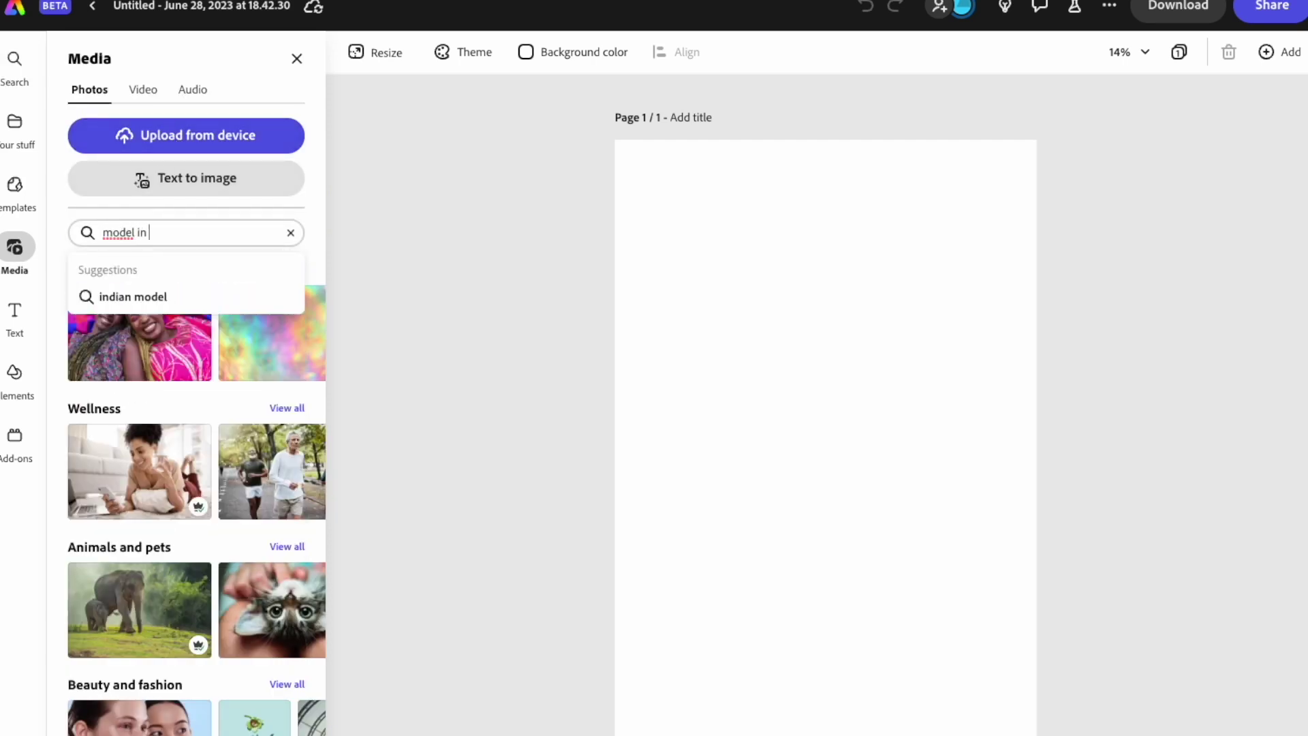
text(glasses)
key(Return)
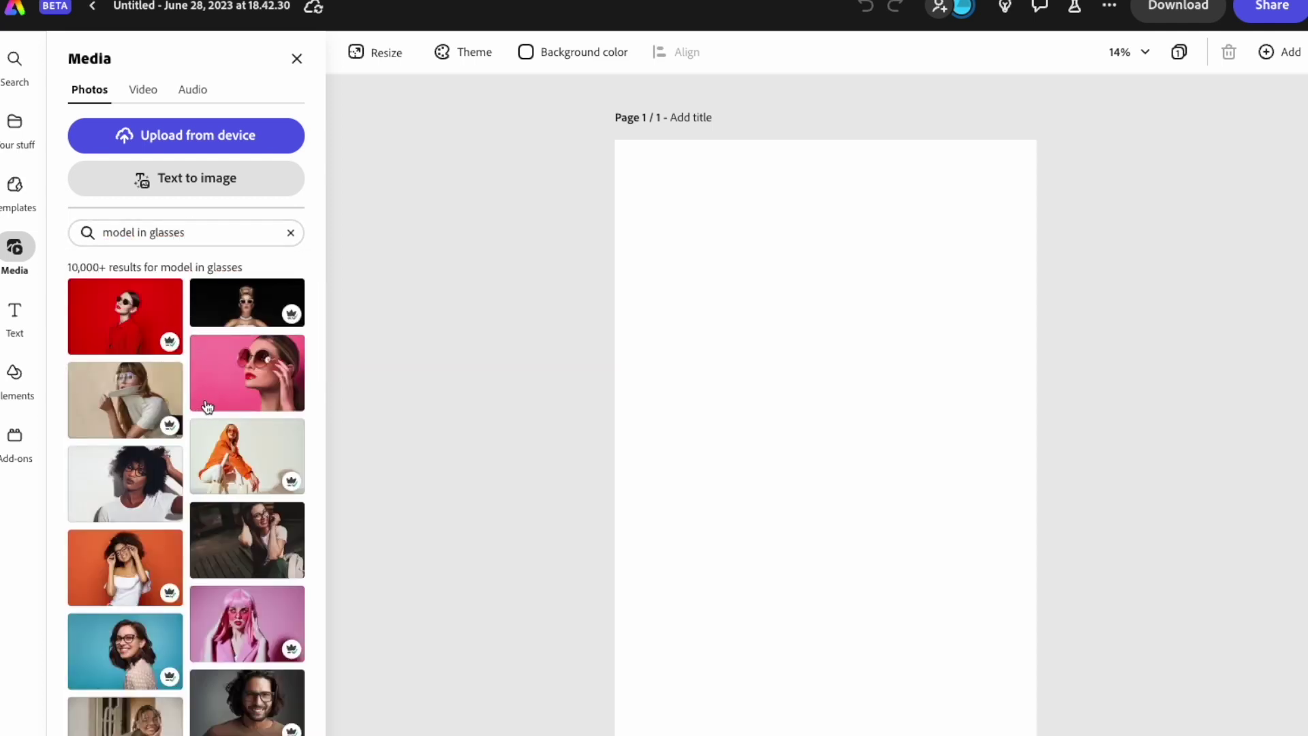
Step: Add the photo of the model in a black hat, sunglasses and turtleneck on white to the page
scroll(208, 406, down, 3)
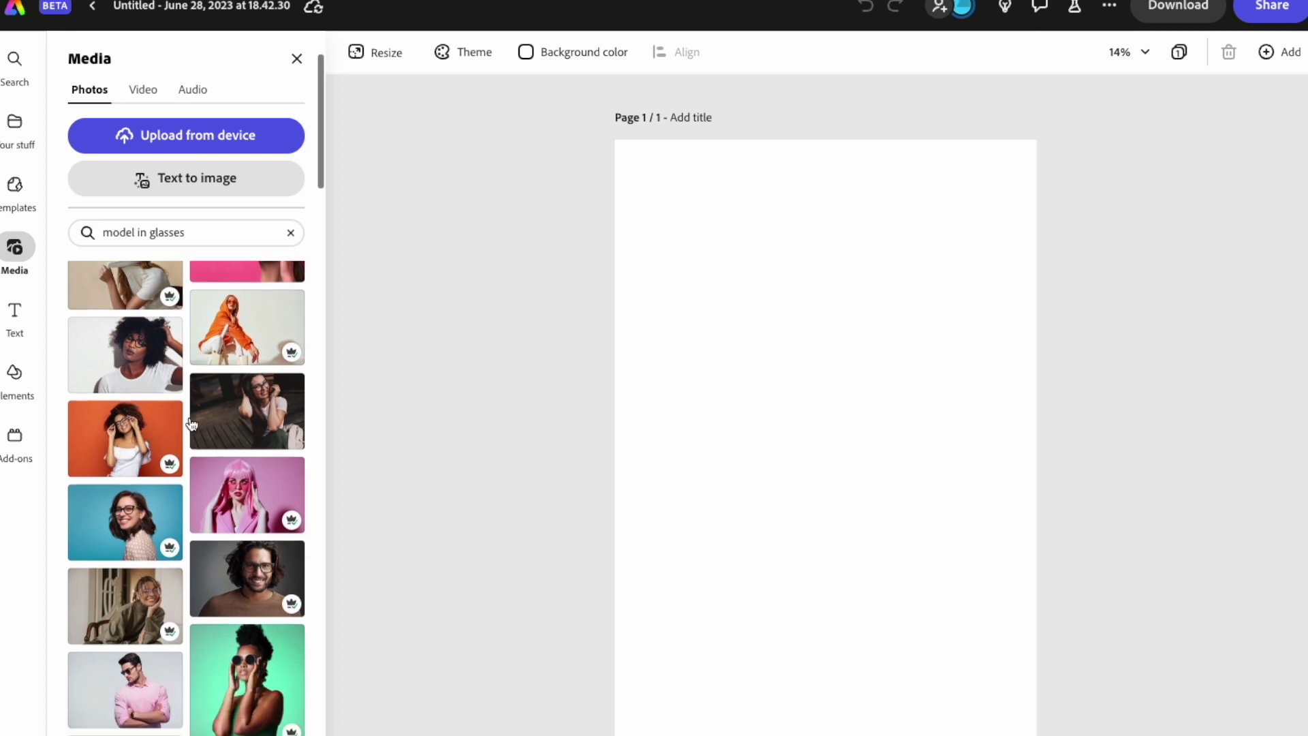
scroll(192, 425, down, 3)
scroll(193, 446, down, 3)
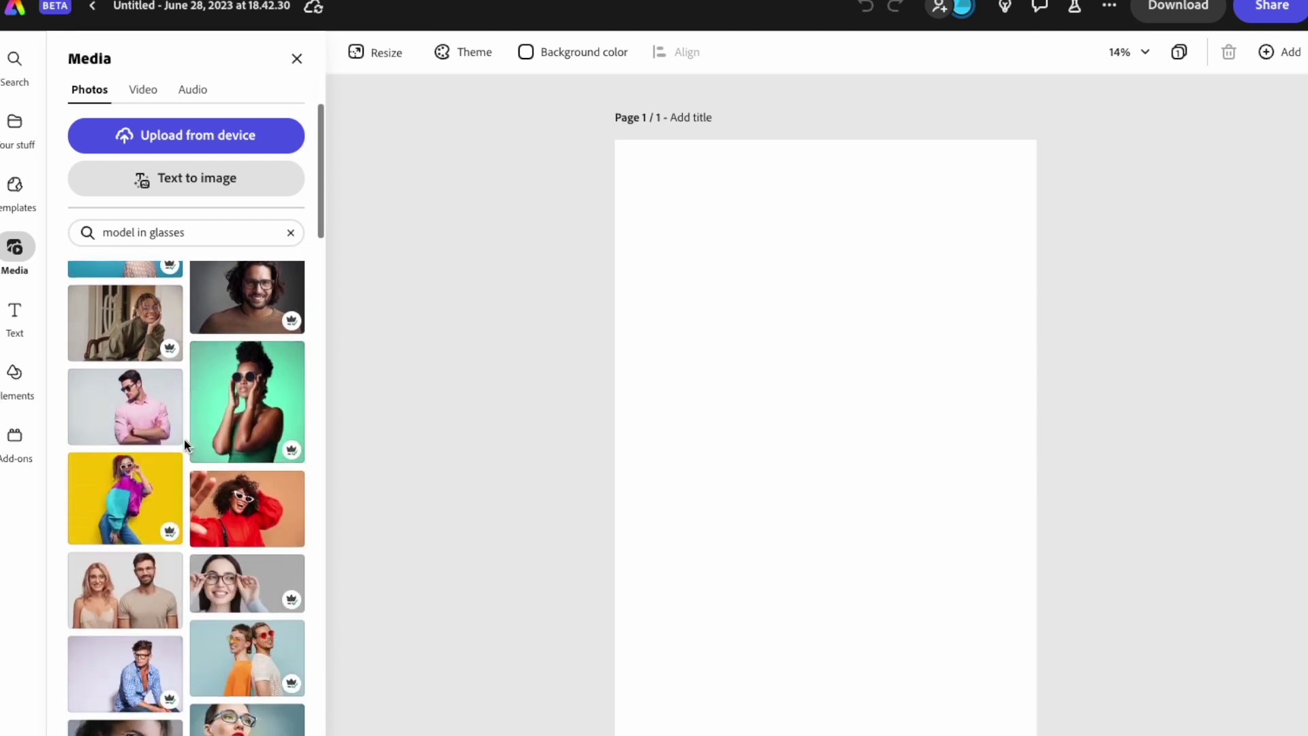
scroll(193, 442, down, 3)
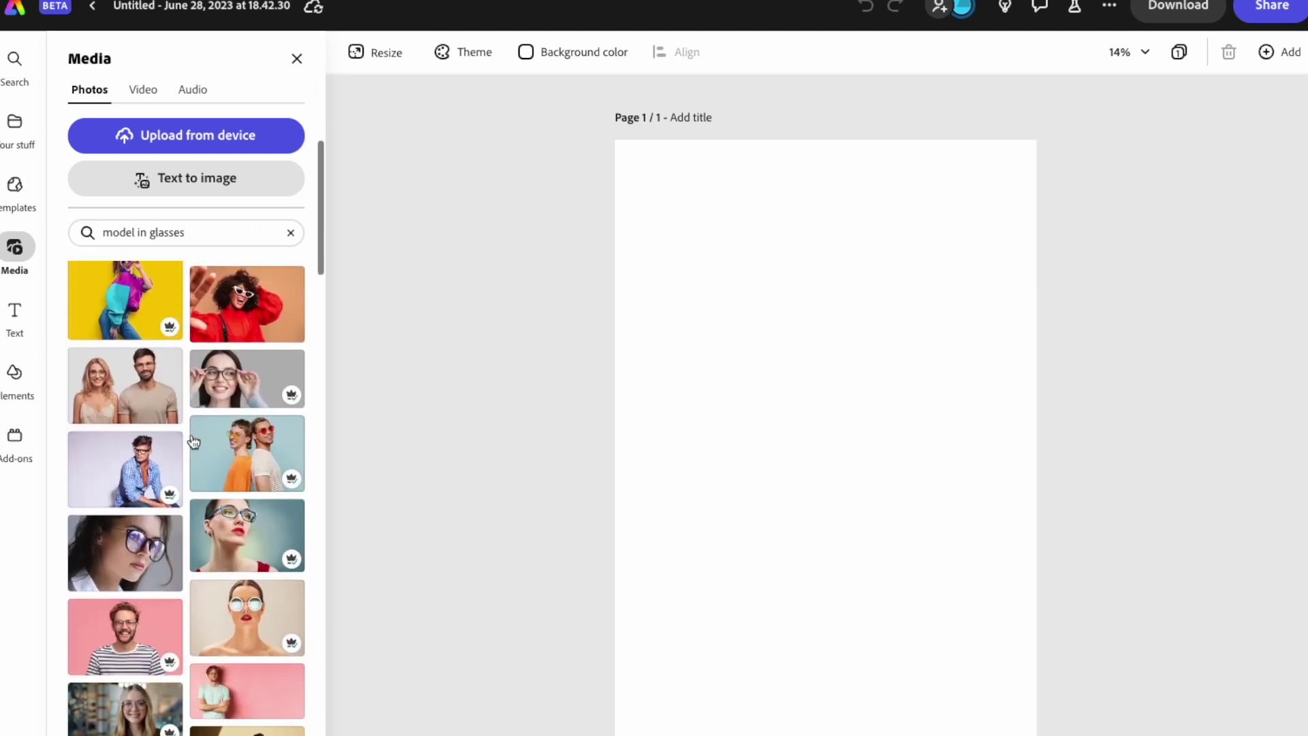
scroll(192, 398, down, 7)
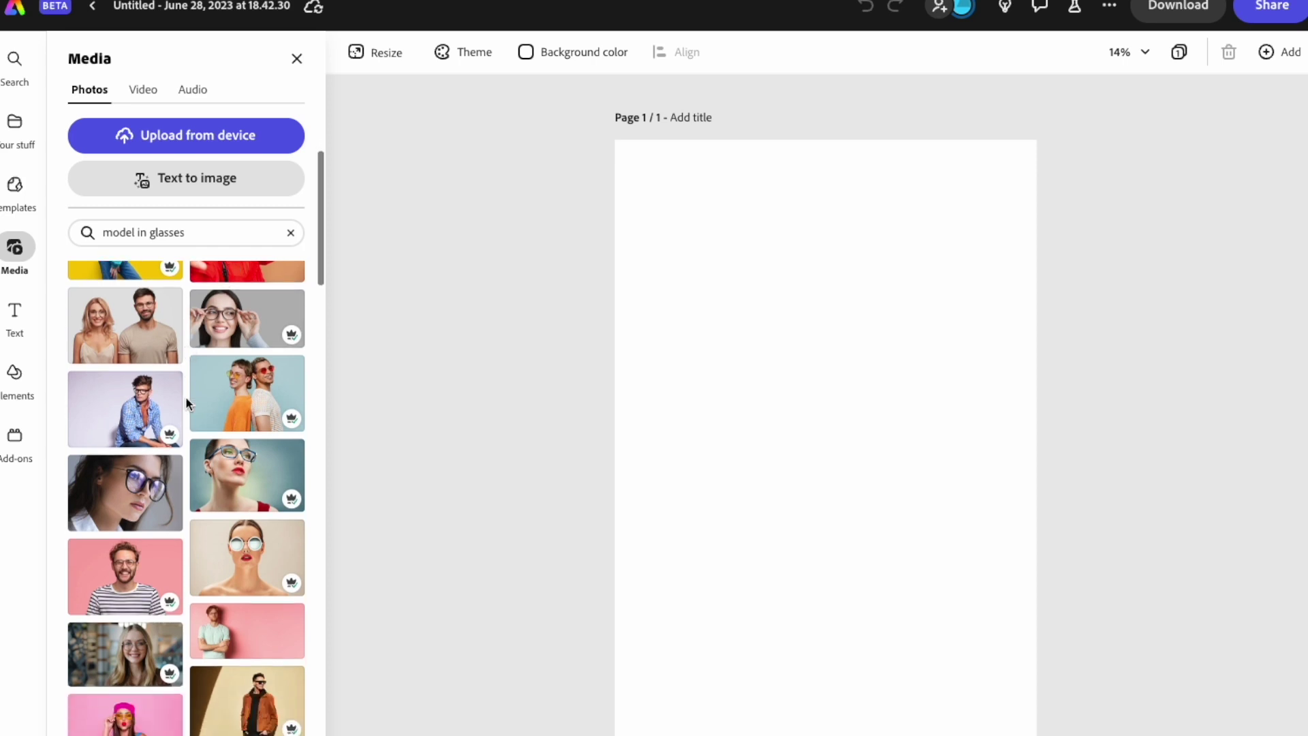
scroll(186, 402, down, 4)
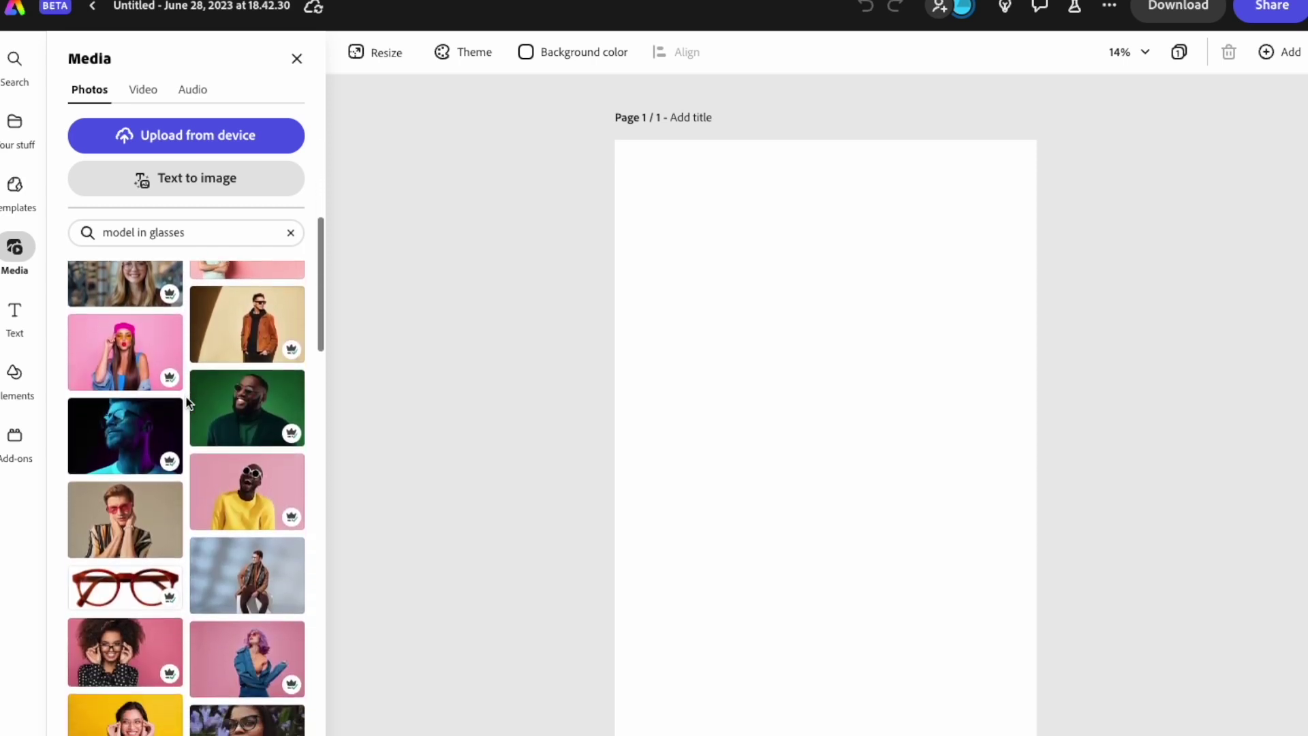
scroll(183, 410, down, 2)
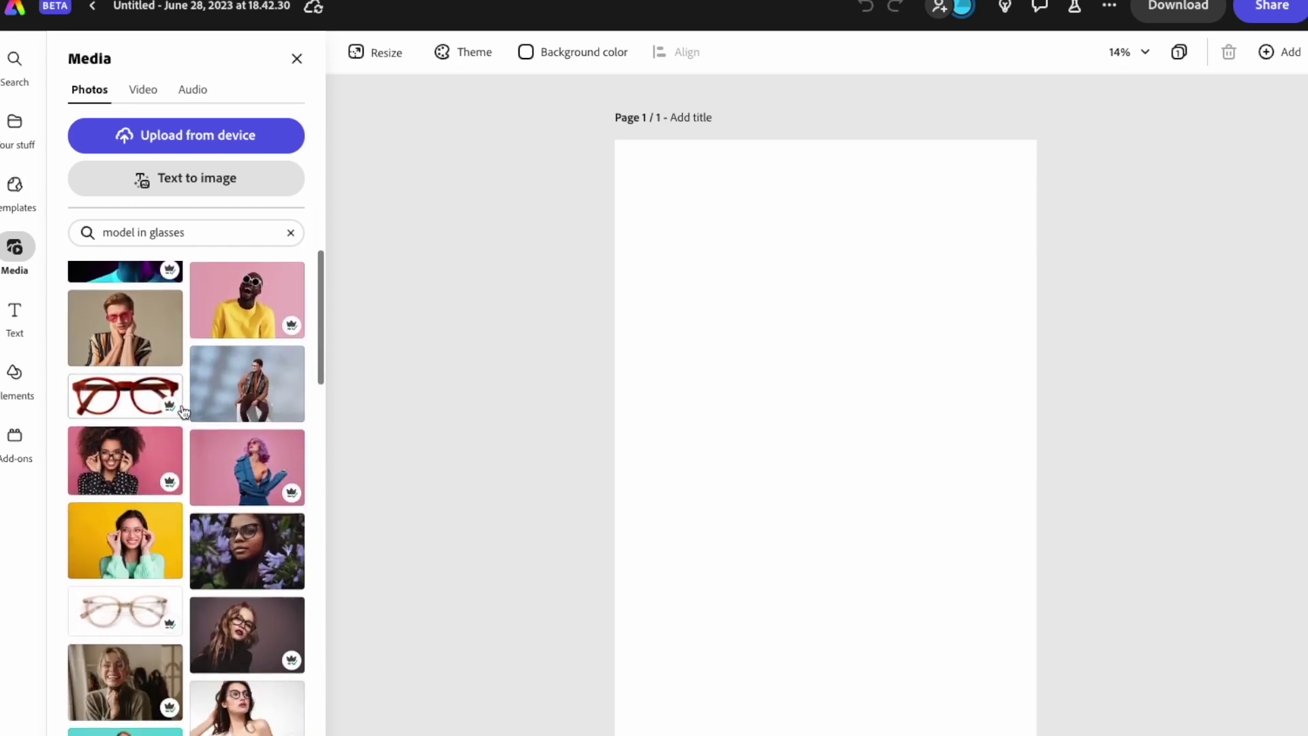
scroll(183, 410, down, 6)
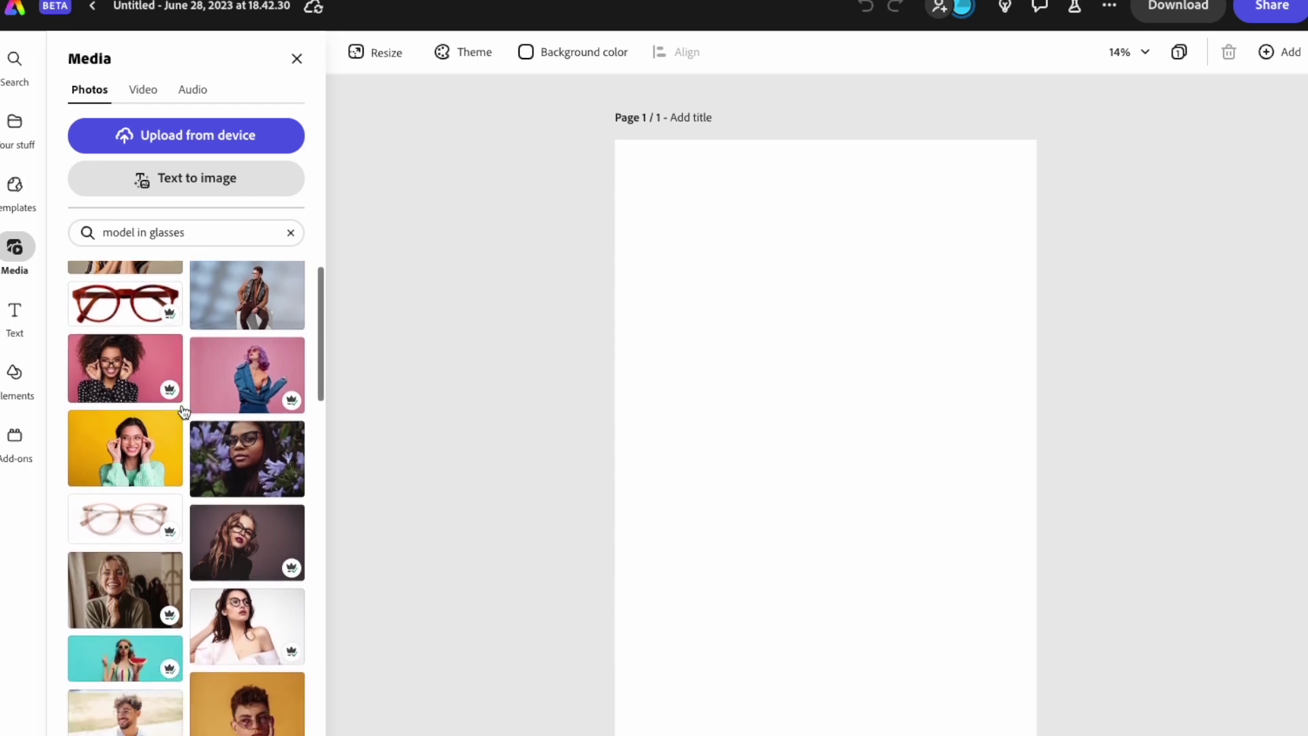
scroll(182, 410, down, 6)
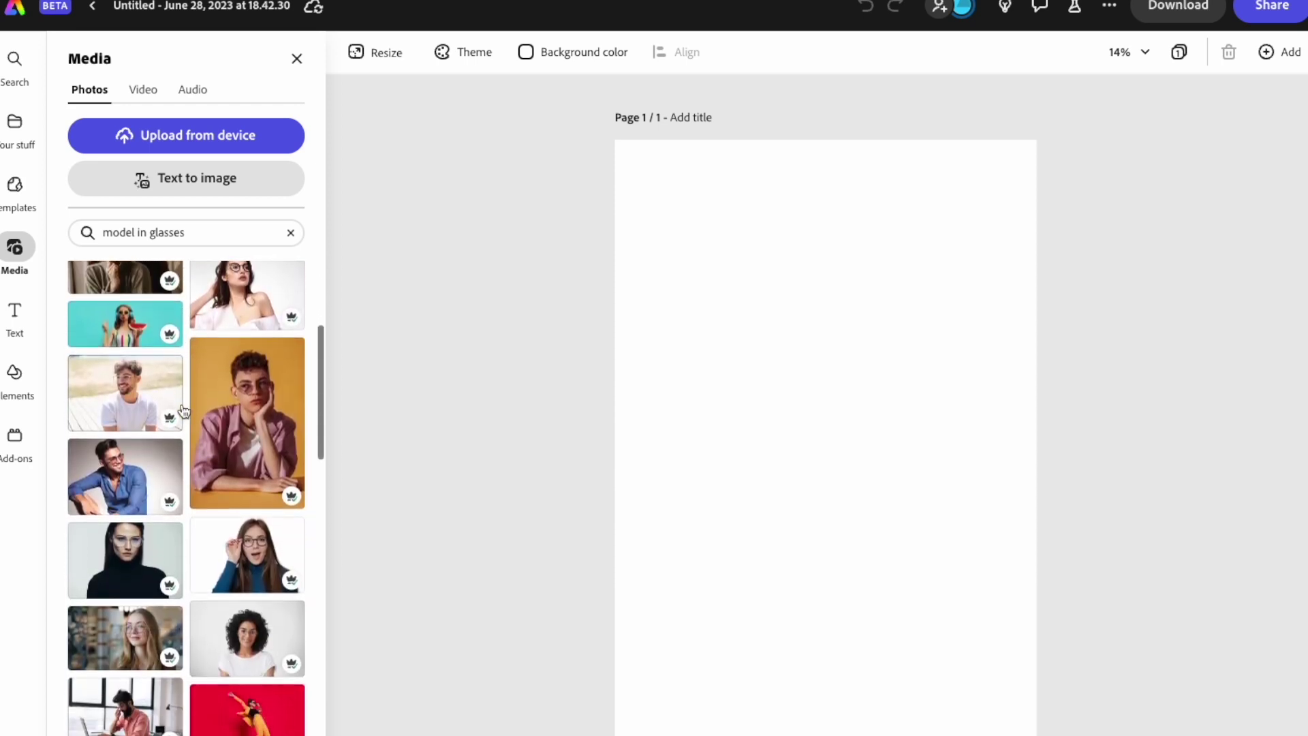
scroll(182, 409, down, 2)
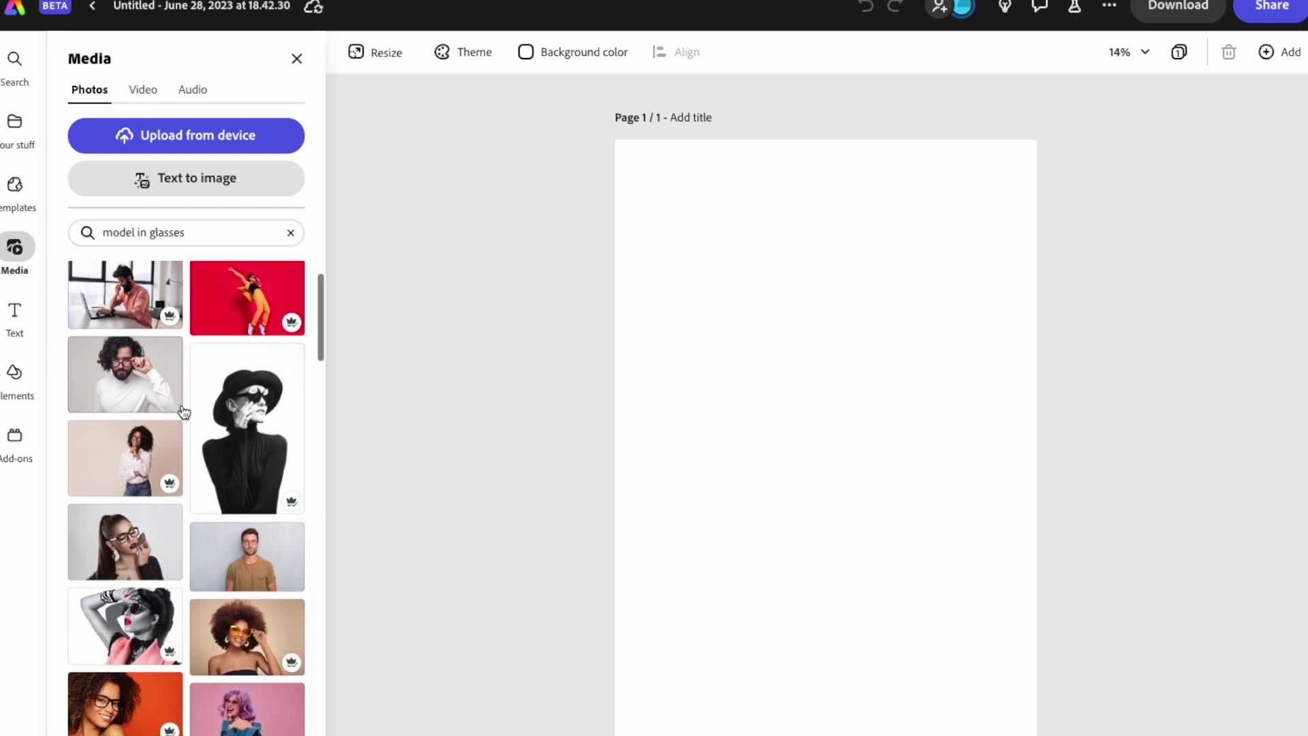
click(264, 426)
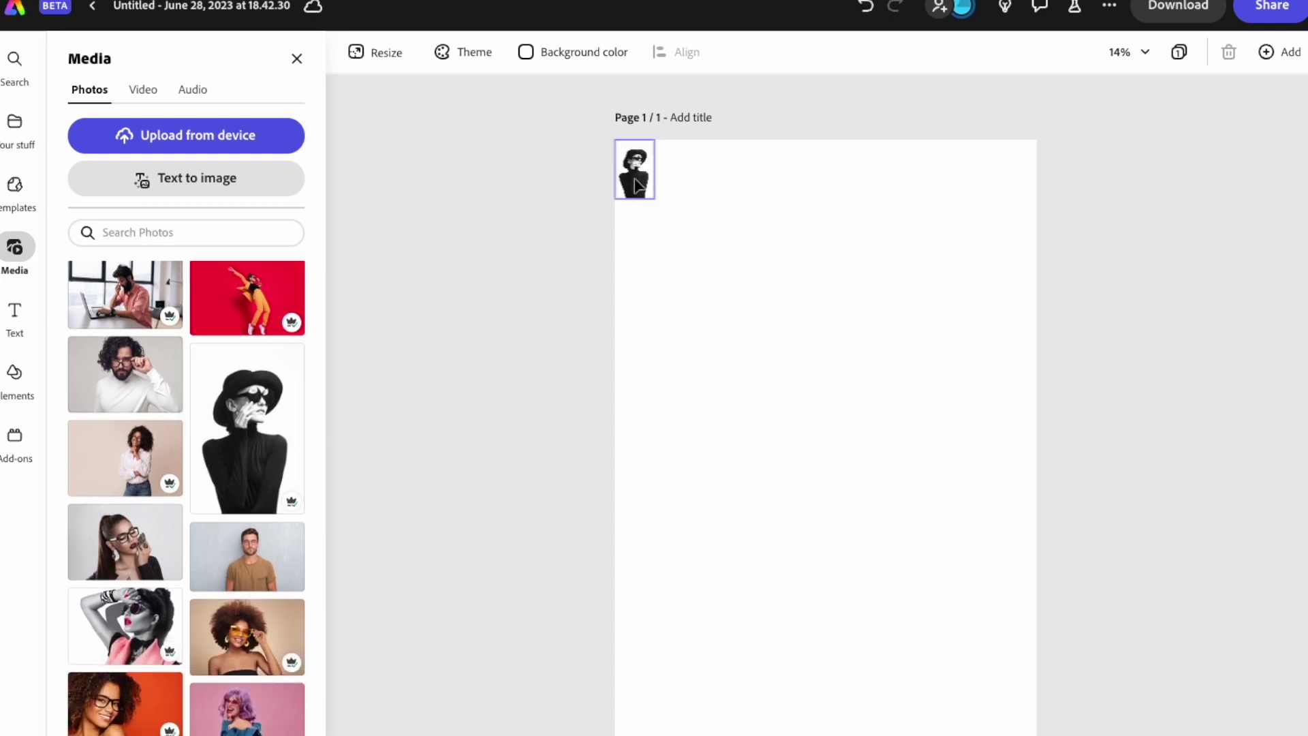
Step: Enlarge the model photo to about two thirds of the page width, centre it in the upper half and set it upright
click(636, 182)
drag(657, 198, 915, 531)
drag(738, 314, 787, 386)
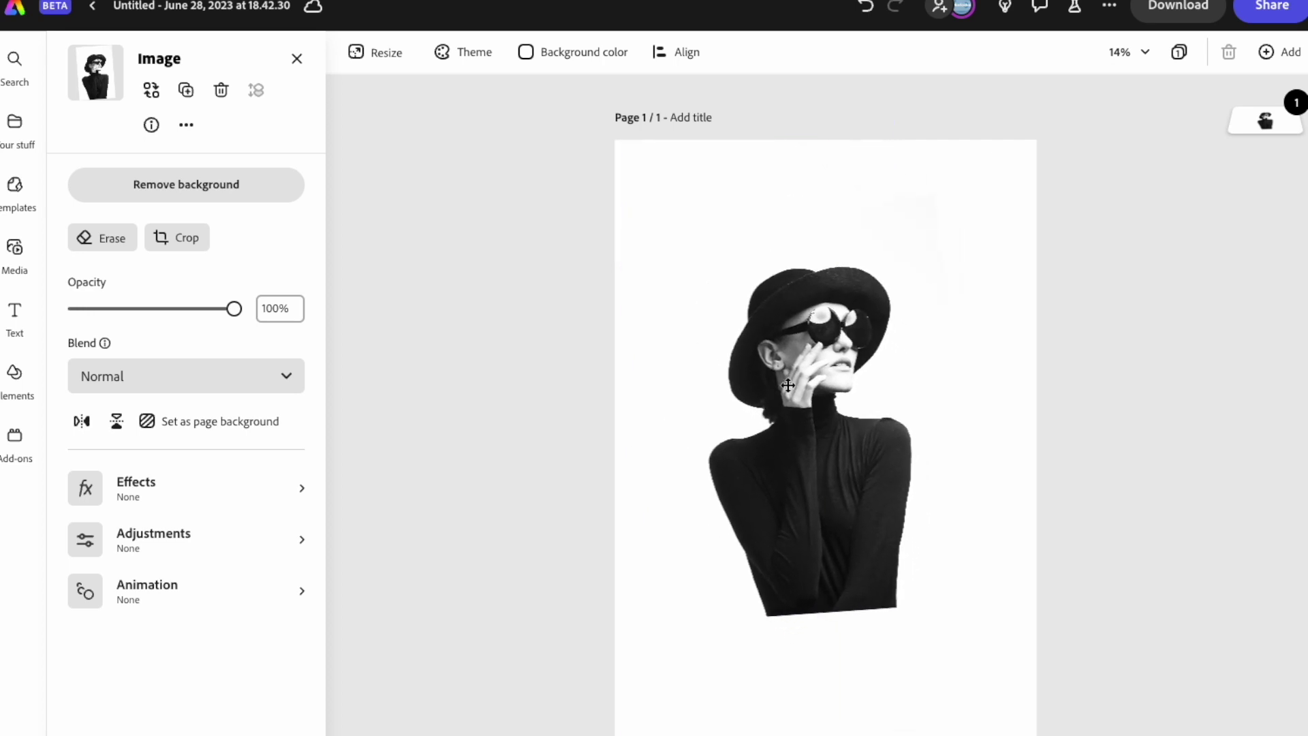
click(788, 387)
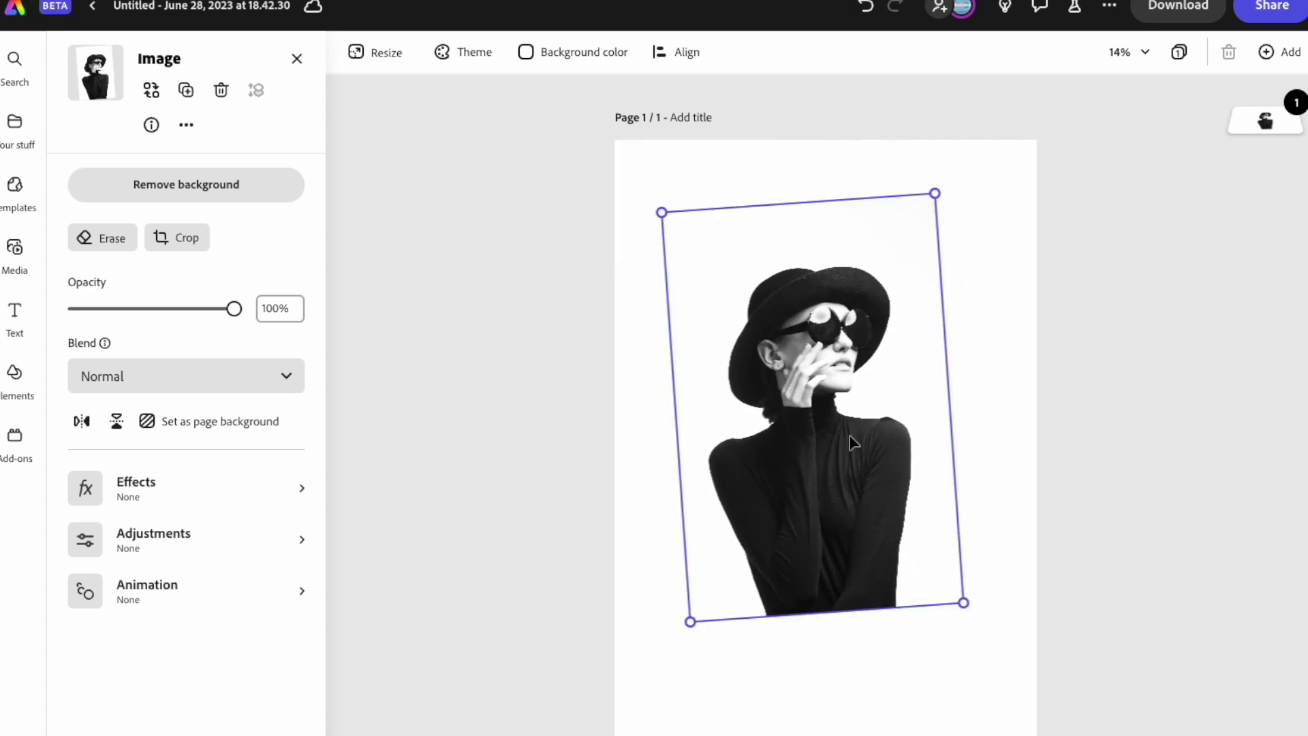
drag(984, 608, 952, 628)
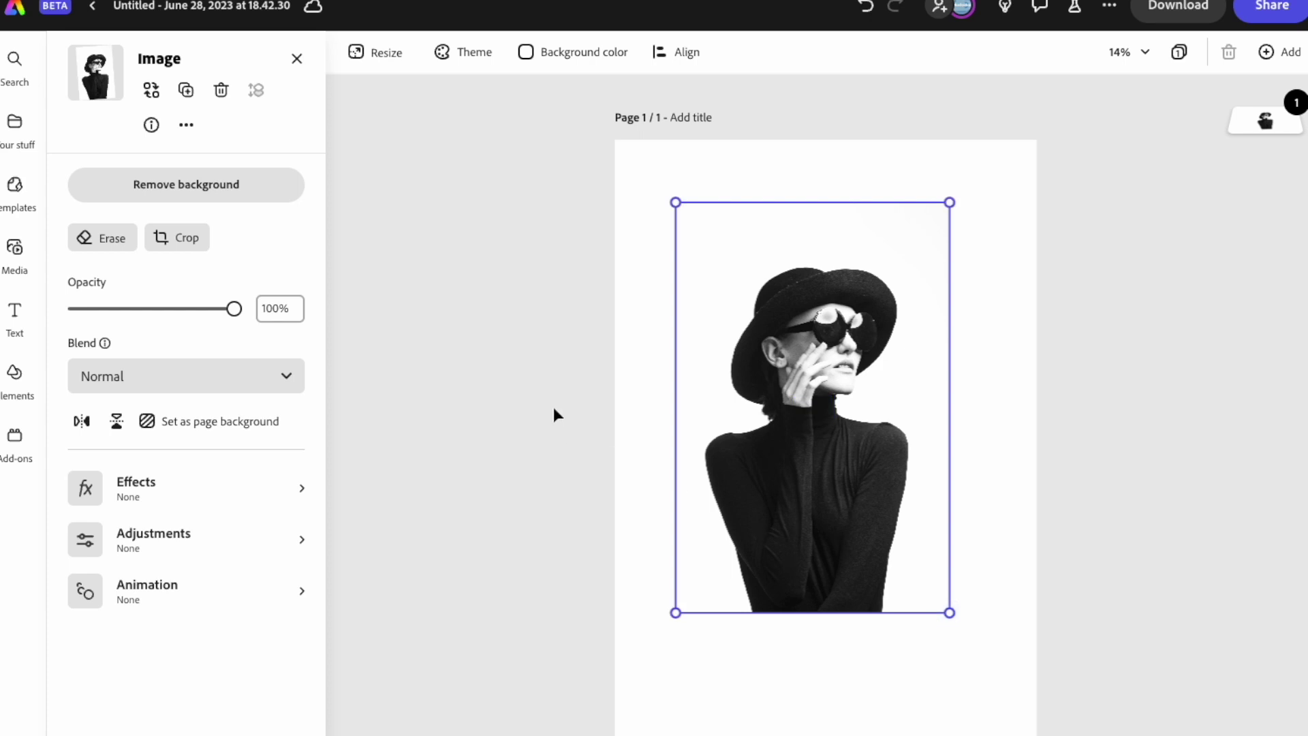
Step: Remove the background from the model photo and apply the Grayscale effect to it
click(182, 185)
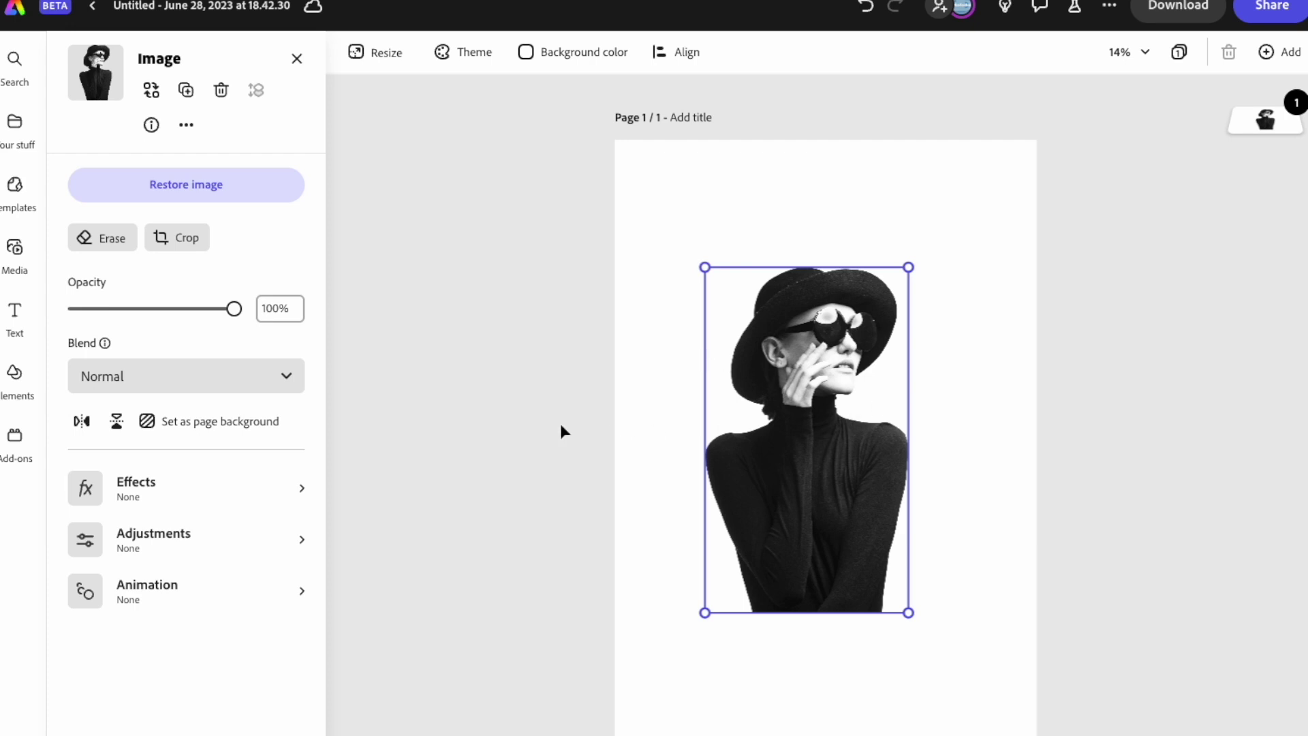
click(285, 489)
click(215, 208)
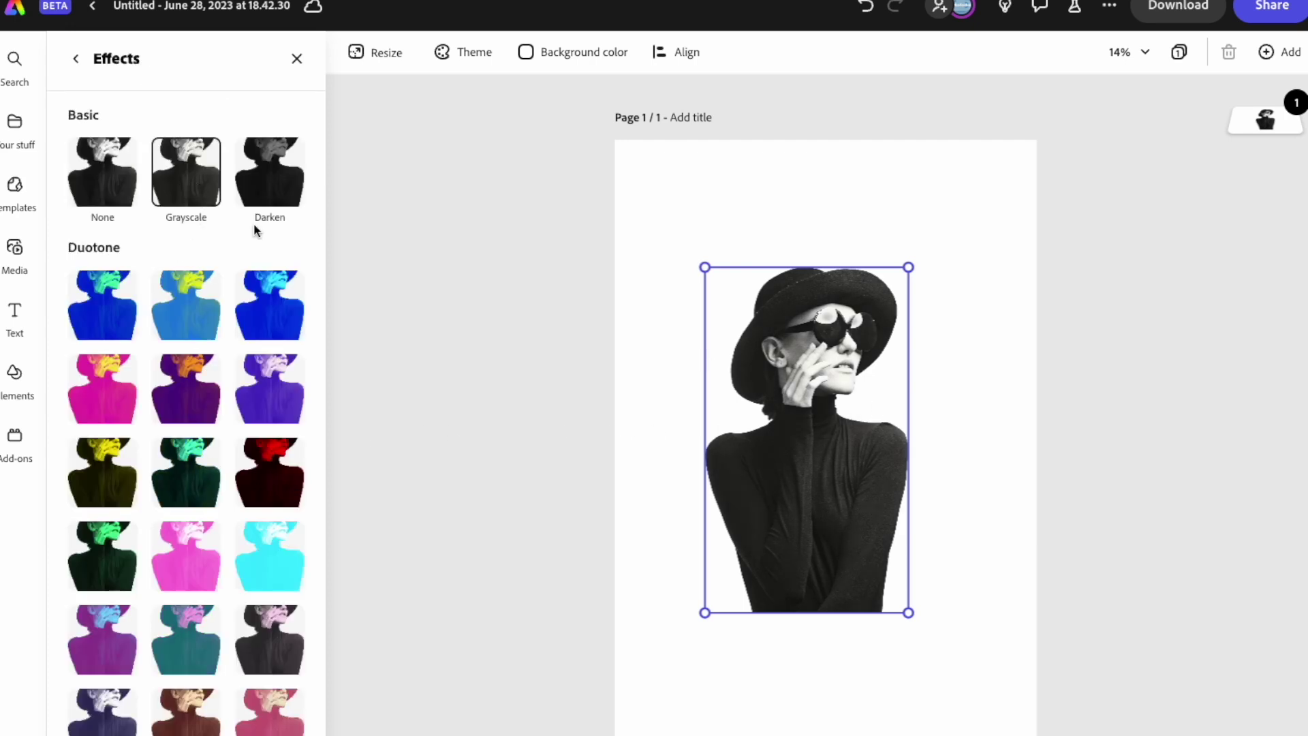
click(576, 375)
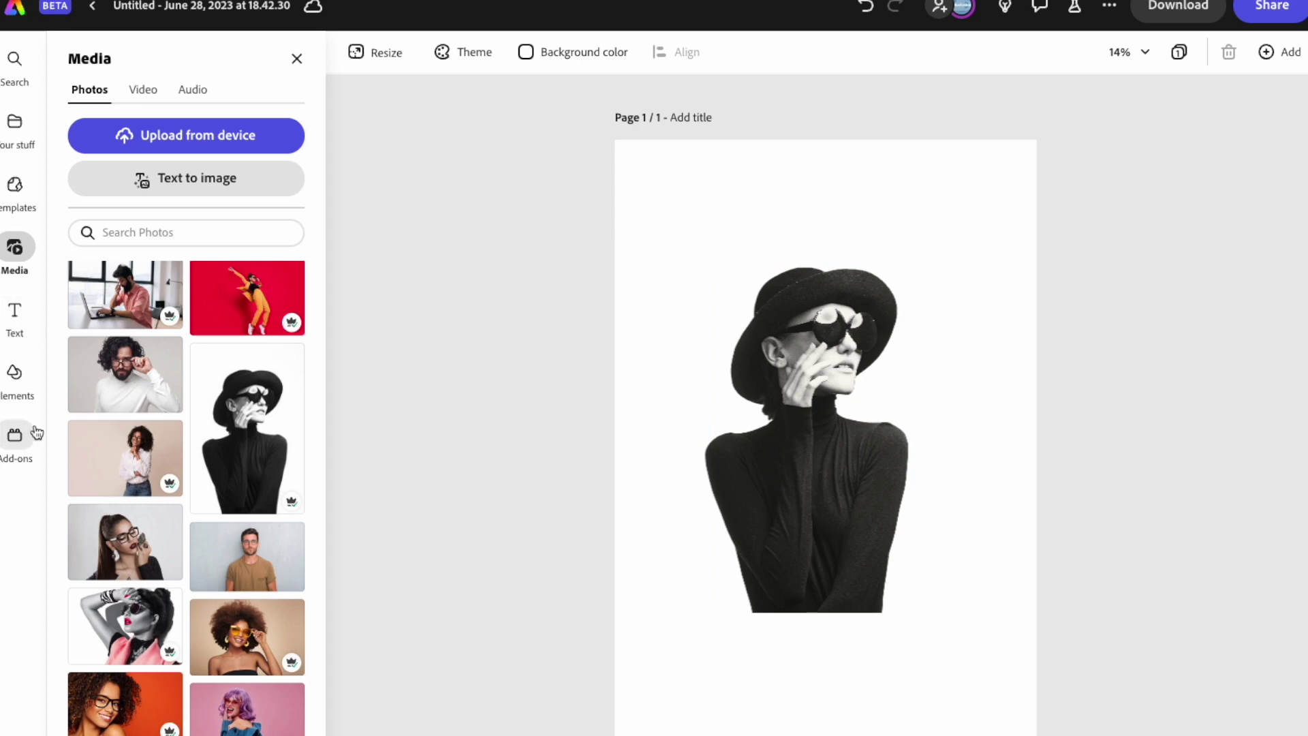
Step: Search the design assets for "paint"
click(15, 371)
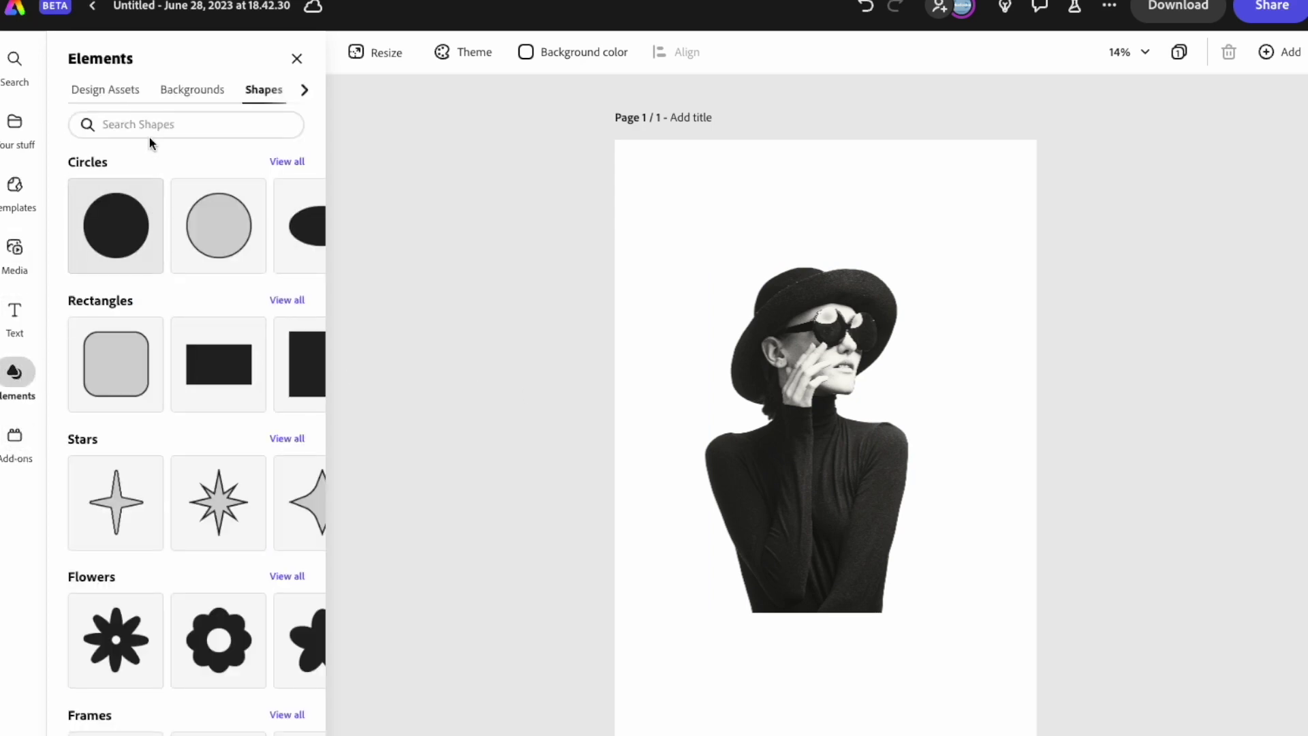
click(95, 92)
click(184, 124)
text(paint)
key(Return)
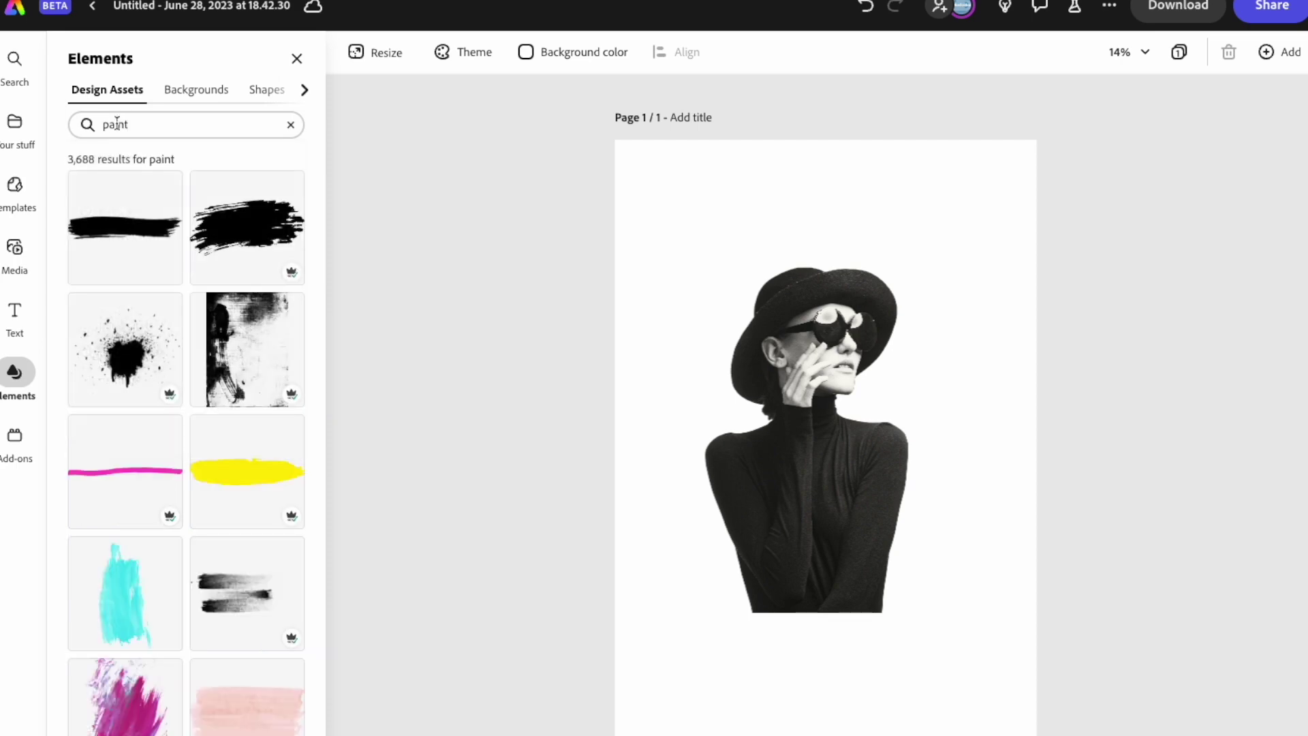
Step: Place the black three-stroke dry brush asset across the page at face height and layer it behind the model
scroll(150, 302, down, 4)
scroll(150, 300, down, 1)
mouse_move(247, 351)
mouse_down()
mouse_move(641, 123)
mouse_move(942, 336)
mouse_up()
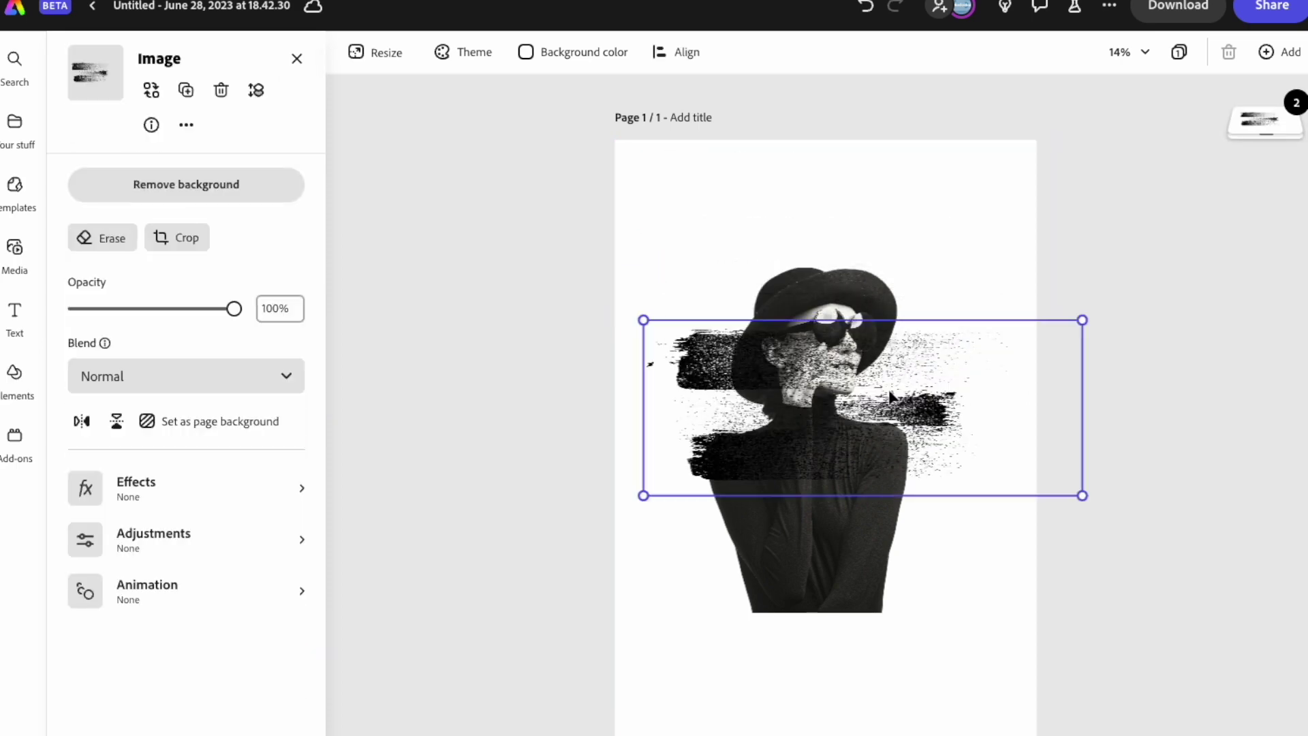
drag(1269, 128, 1266, 155)
Step: Recolour the brush strokes with the blue Duotone effect, changing its shadows colour to red #DA0000
click(301, 488)
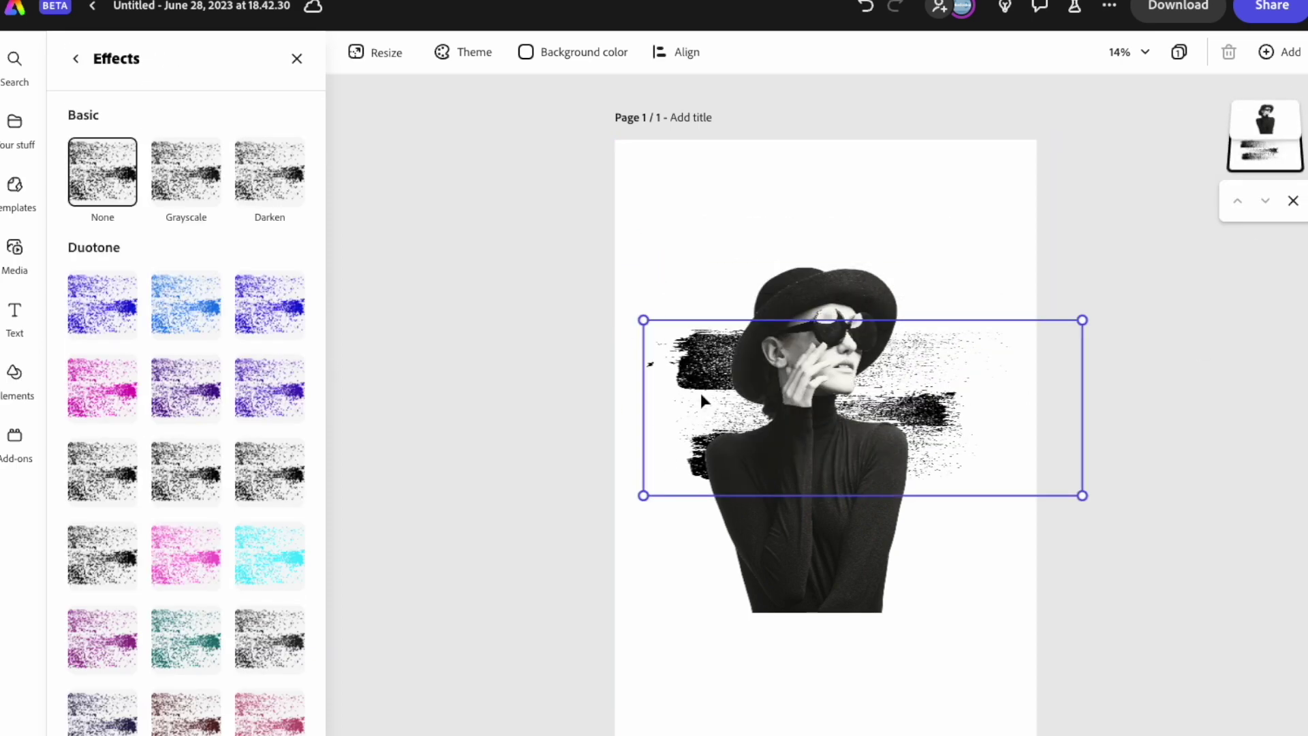
click(105, 319)
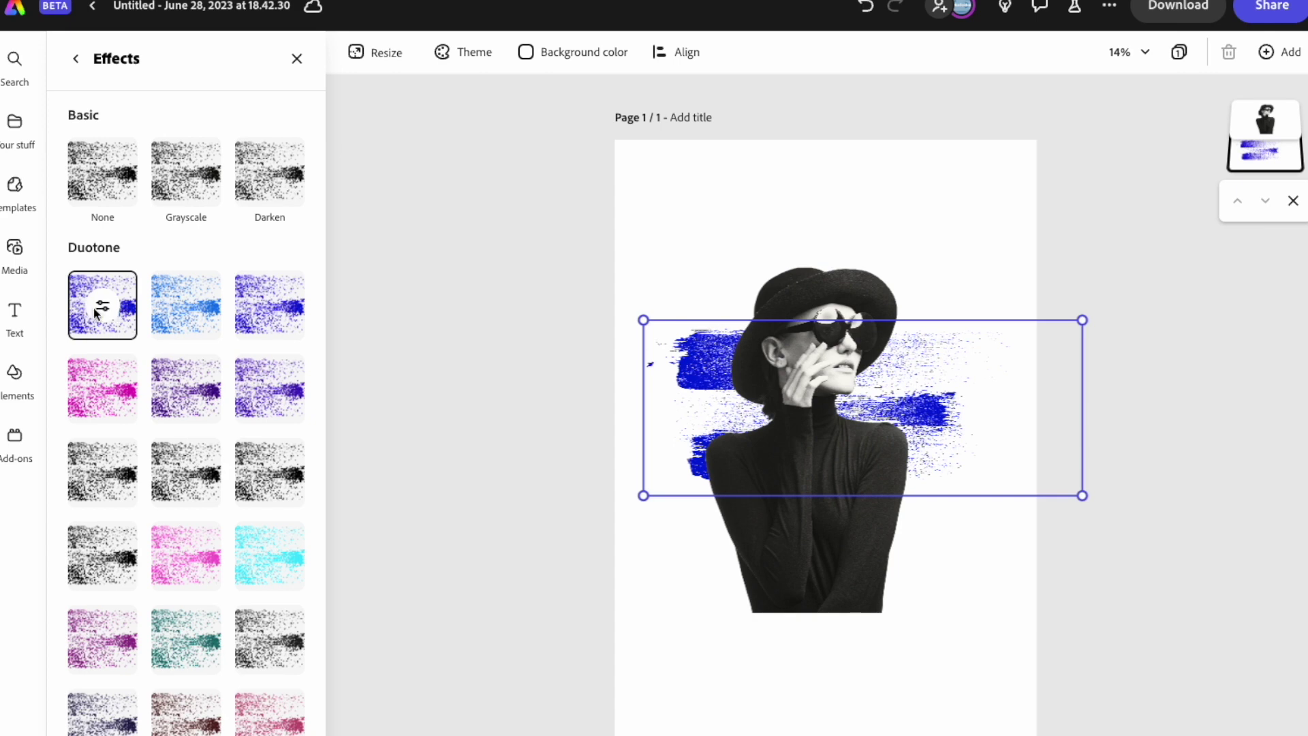
click(102, 308)
click(298, 184)
drag(298, 227, 383, 213)
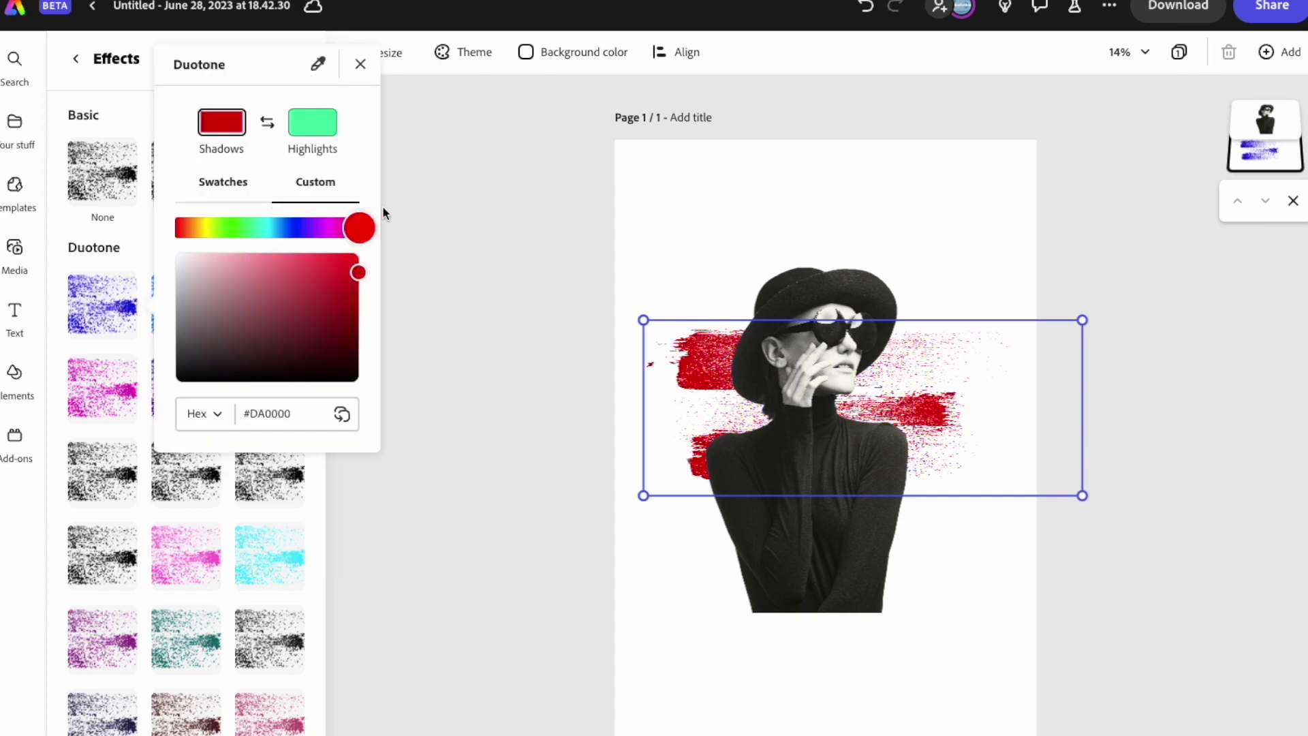
click(389, 102)
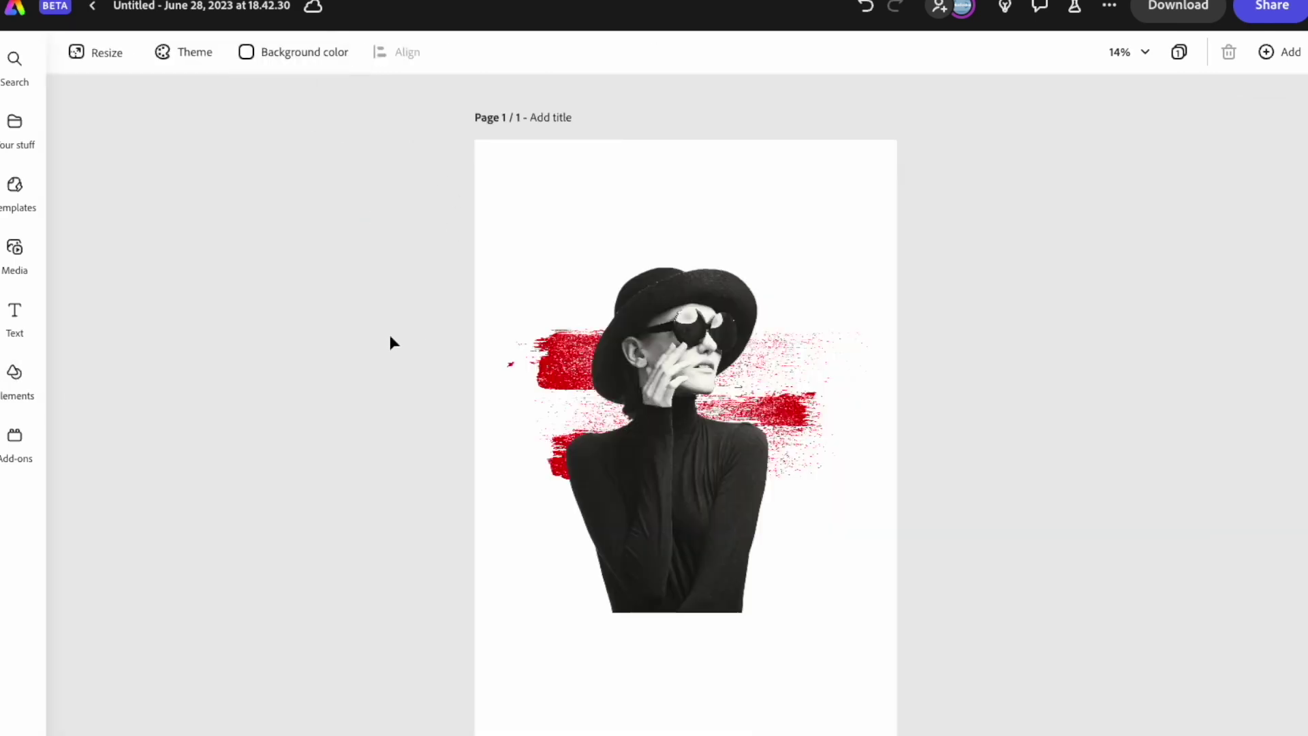
Step: Rotate the red brush strokes slightly clockwise and adjust their position behind the model
click(616, 403)
drag(1100, 312, 1110, 343)
drag(947, 426, 943, 438)
click(438, 416)
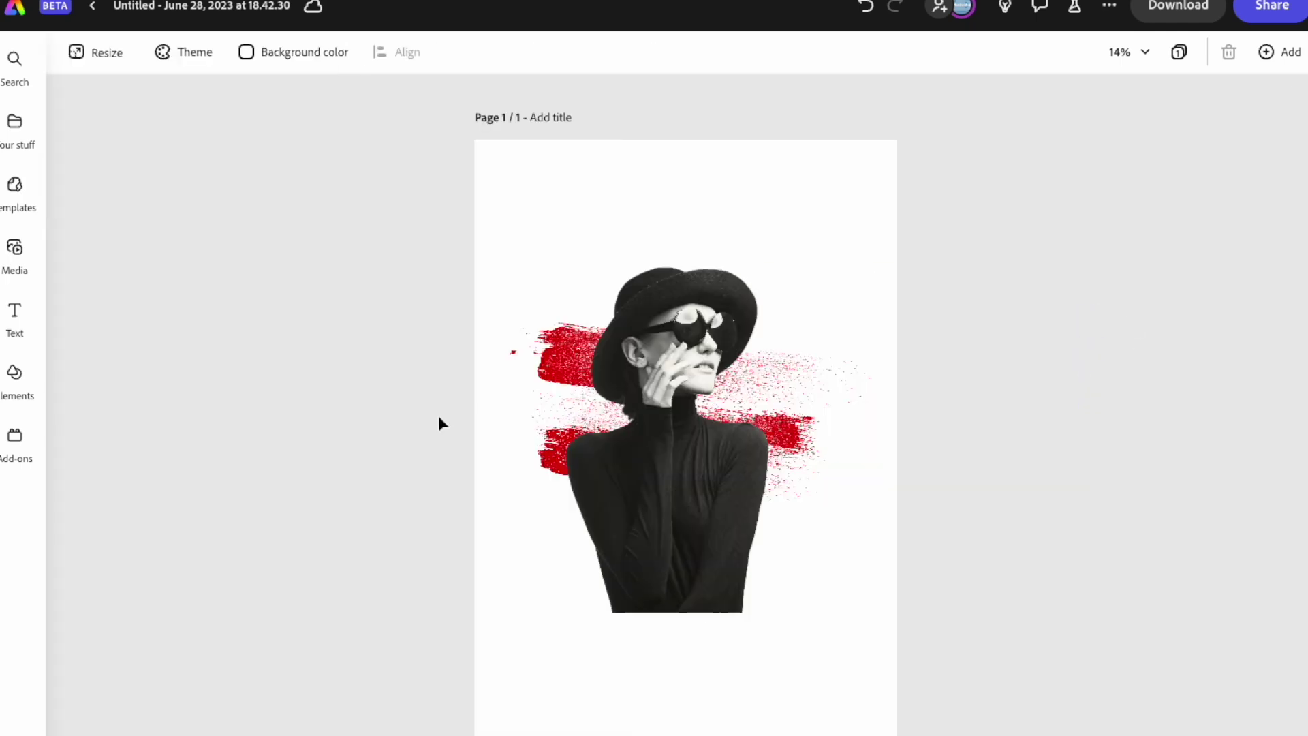
Step: Search the shapes for "square"
click(17, 373)
click(264, 90)
drag(139, 124, 87, 124)
text(square)
key(Return)
Step: Add a black square, stretch it into a thin band wider than the page, tilt it slightly and move it over the model's waist
drag(283, 248, 826, 220)
drag(820, 140, 820, 209)
drag(821, 266, 822, 236)
drag(885, 222, 1129, 219)
drag(757, 223, 501, 223)
mouse_move(817, 211)
mouse_down()
mouse_move(814, 228)
mouse_move(815, 202)
mouse_up()
drag(1130, 208, 1126, 192)
drag(879, 218, 879, 612)
click(417, 471)
Step: Duplicate the black band and offset the two bands at slightly different angles so they overlap at the model's waist
click(705, 624)
click(150, 90)
drag(495, 615, 495, 599)
mouse_move(755, 603)
mouse_down()
mouse_move(761, 613)
mouse_move(760, 589)
mouse_up()
Step: Fill the rear, horizontal band with red #FF0000
click(1260, 137)
click(94, 178)
click(293, 53)
drag(155, 250, 339, 121)
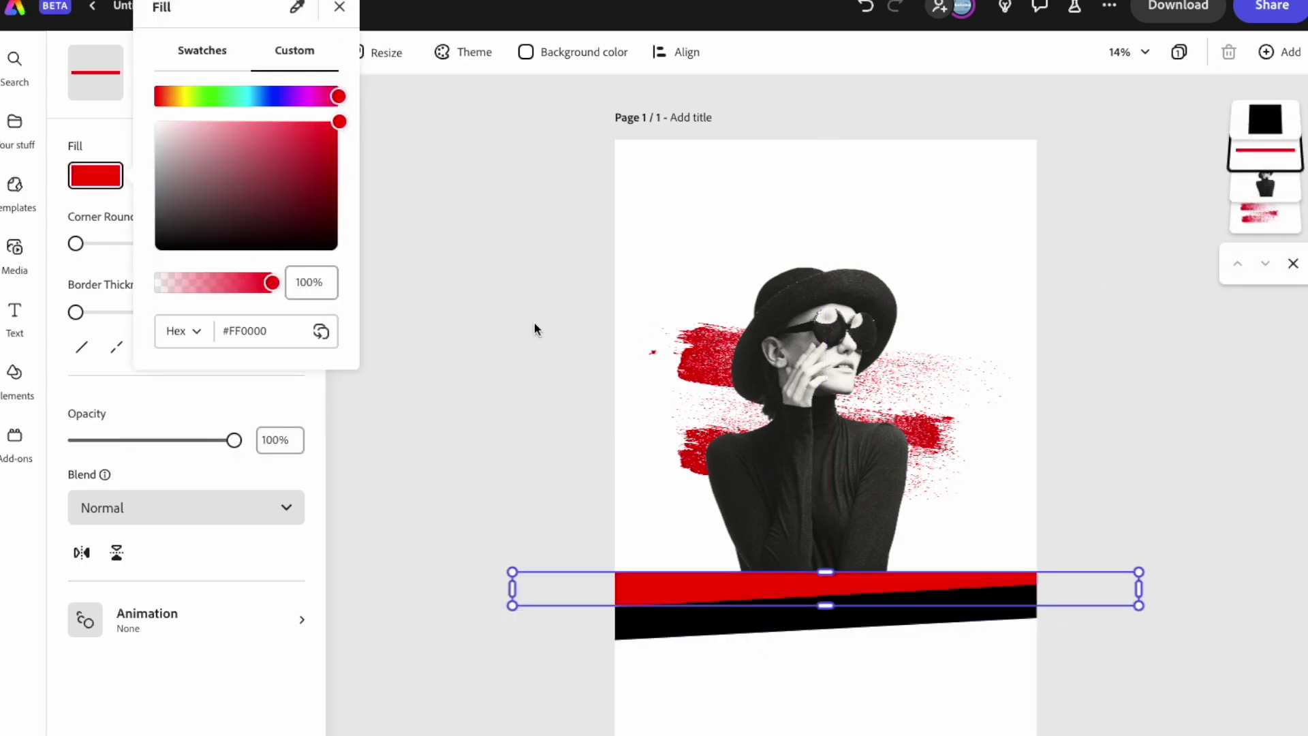
click(534, 327)
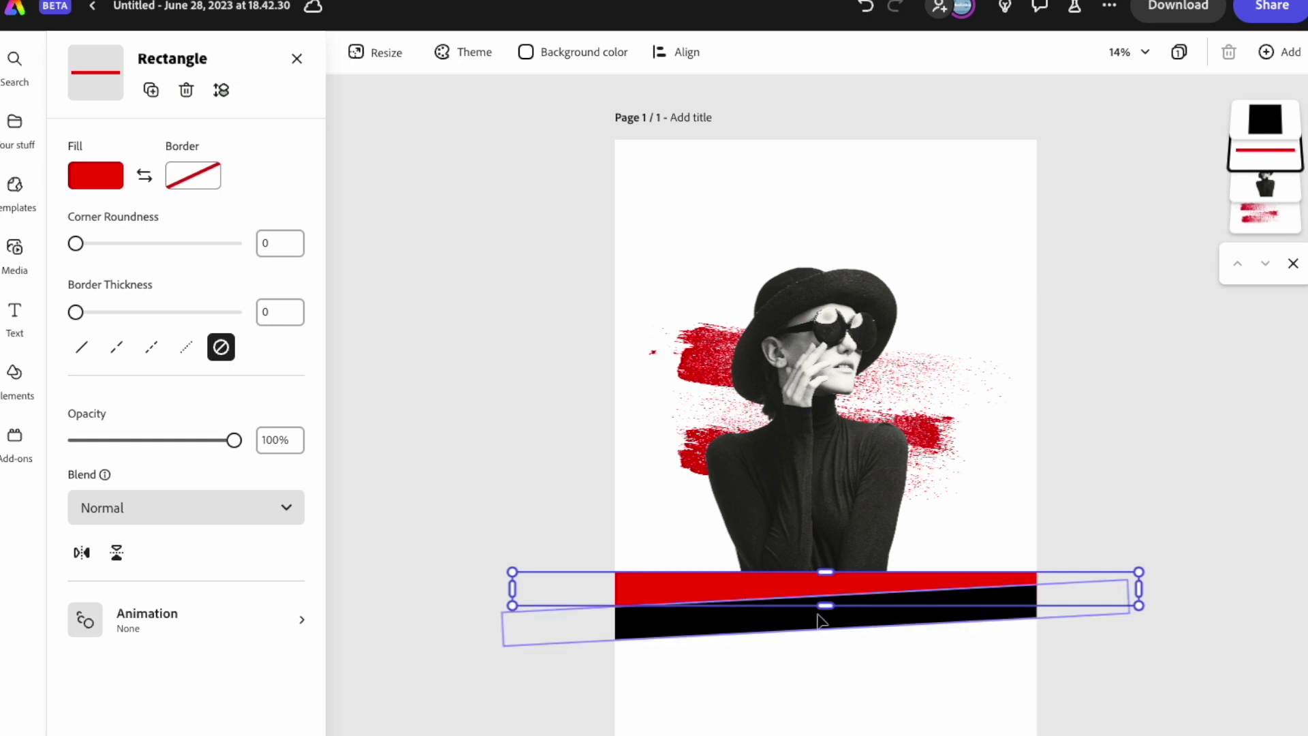
Step: Thicken the red band downward and tilt it up to the right so it frames the black band on both sides
drag(825, 606, 826, 658)
drag(1152, 558, 1148, 534)
click(923, 619)
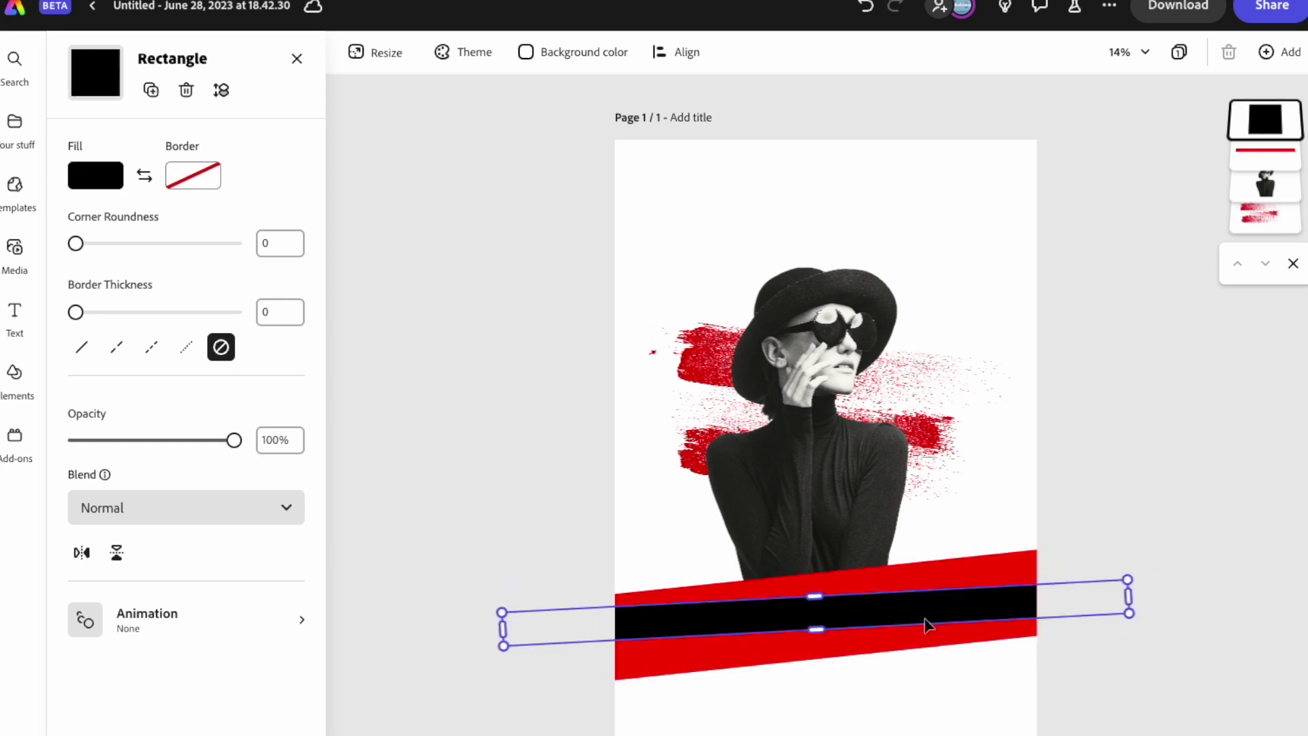
click(470, 534)
Step: Duplicate the black band, shrink it to a short thin stripe tilted like the red band, and place it above the wide black band
click(806, 640)
drag(1132, 594, 1142, 557)
mouse_move(977, 590)
mouse_down()
mouse_move(976, 564)
mouse_move(981, 643)
mouse_move(975, 588)
mouse_up()
drag(1133, 559, 723, 632)
drag(656, 624, 874, 598)
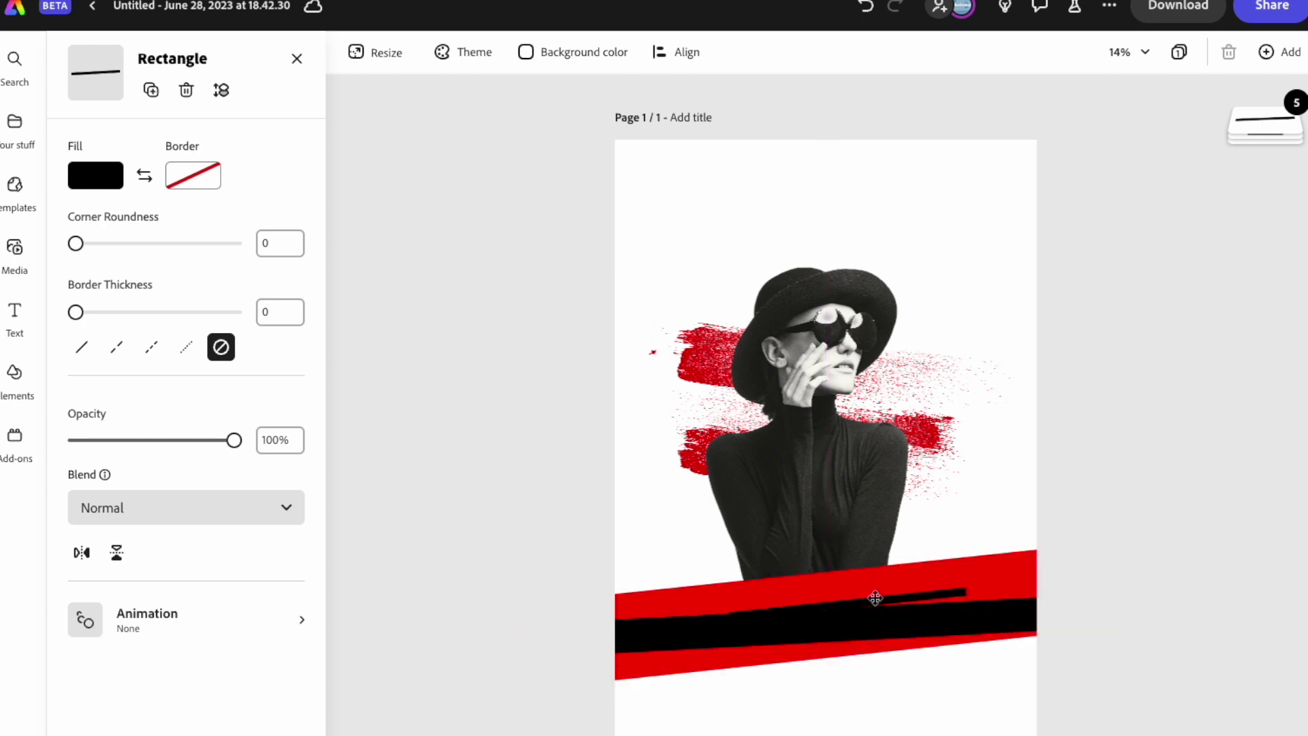
Step: Narrow the red band from its lower edge so it only covers the area above the wide black band
click(473, 523)
click(817, 651)
drag(832, 658, 827, 607)
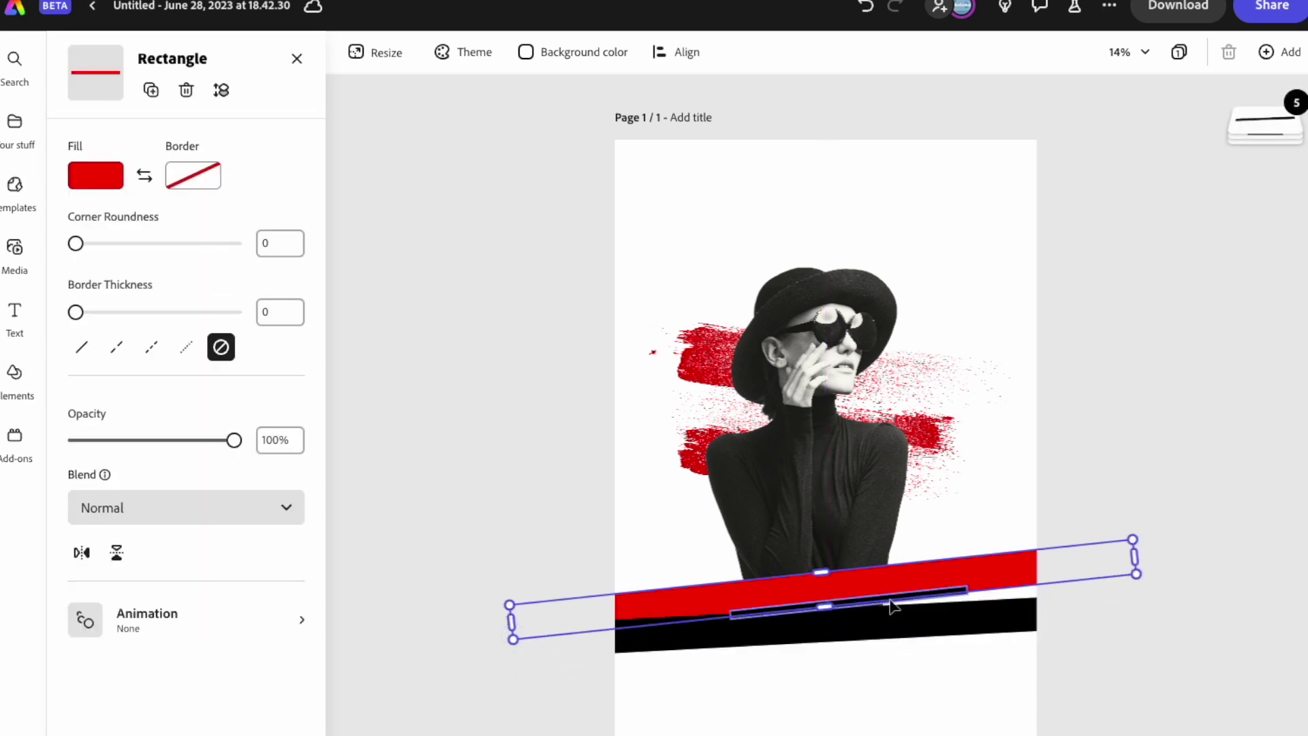
Step: Duplicate the red band, tilt the copy slightly down to the right and place it behind the black band's lower edge
click(152, 90)
drag(1148, 536, 1151, 603)
drag(830, 578, 877, 656)
mouse_move(1269, 117)
drag(1193, 679, 1209, 655)
click(1131, 613)
Step: Move the short black stripe along the upper red band so it runs off the page's right edge
click(917, 597)
drag(917, 597, 1020, 571)
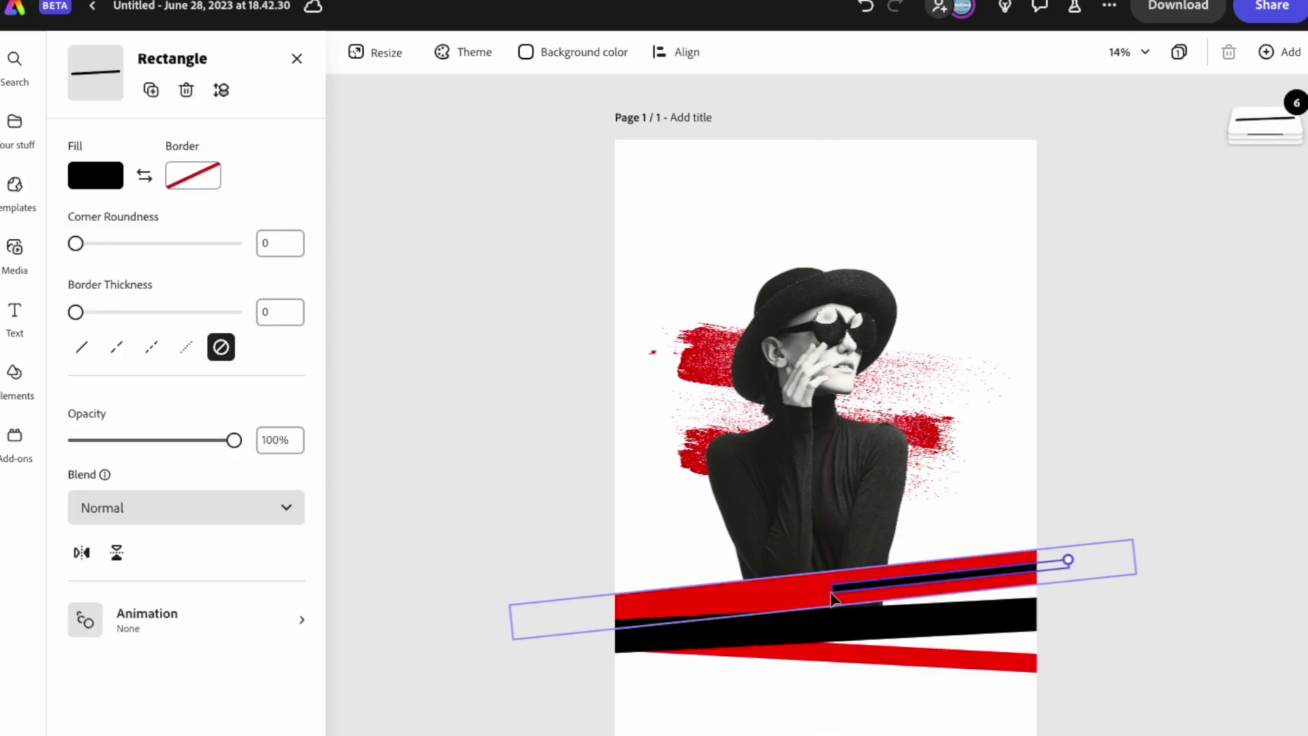
click(504, 538)
Step: Search the design assets for "paint" and add the plain black brush stroke to the page
click(107, 90)
double_click(159, 126)
text(paint)
key(Return)
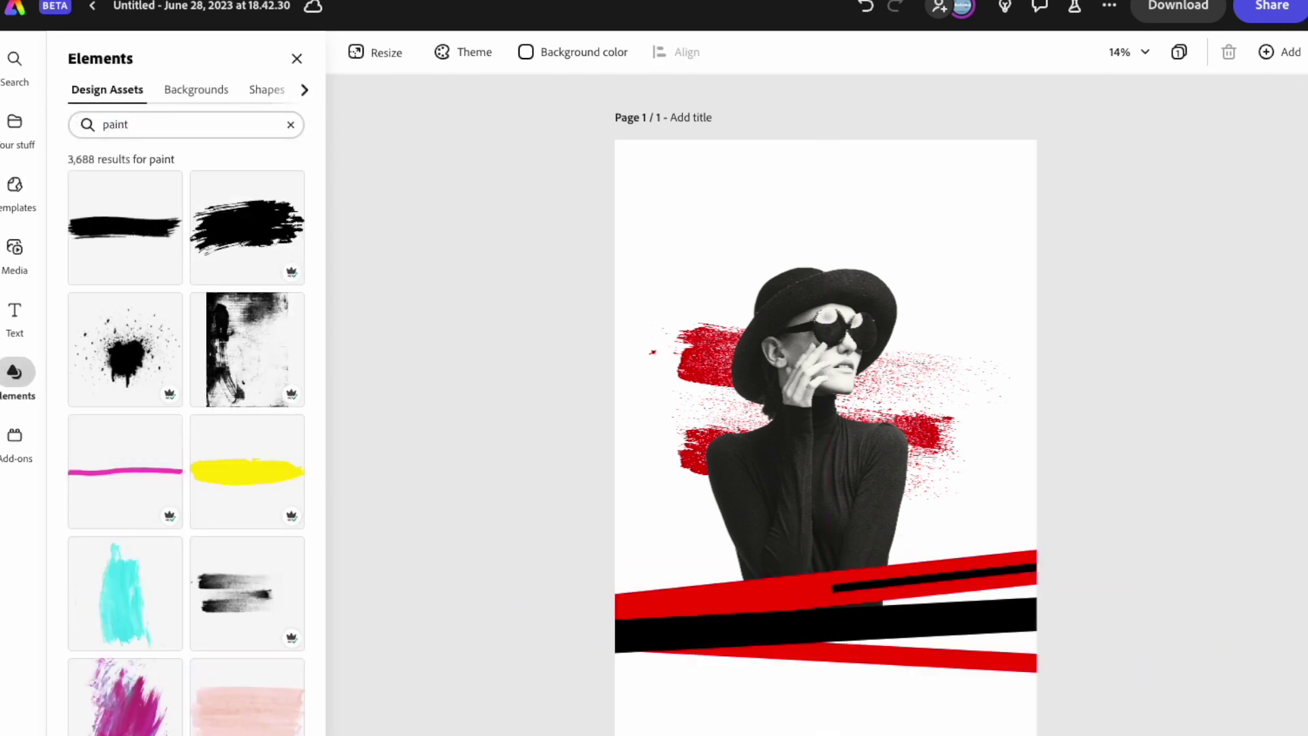
click(125, 224)
Step: Tilt the brush stroke to match the upper red band, place it at the page's right edge and layer it behind the model
mouse_move(832, 146)
mouse_down()
mouse_move(832, 654)
mouse_move(856, 624)
mouse_up()
drag(965, 573, 959, 554)
drag(818, 619, 966, 575)
click(1250, 121)
drag(1250, 121, 1253, 284)
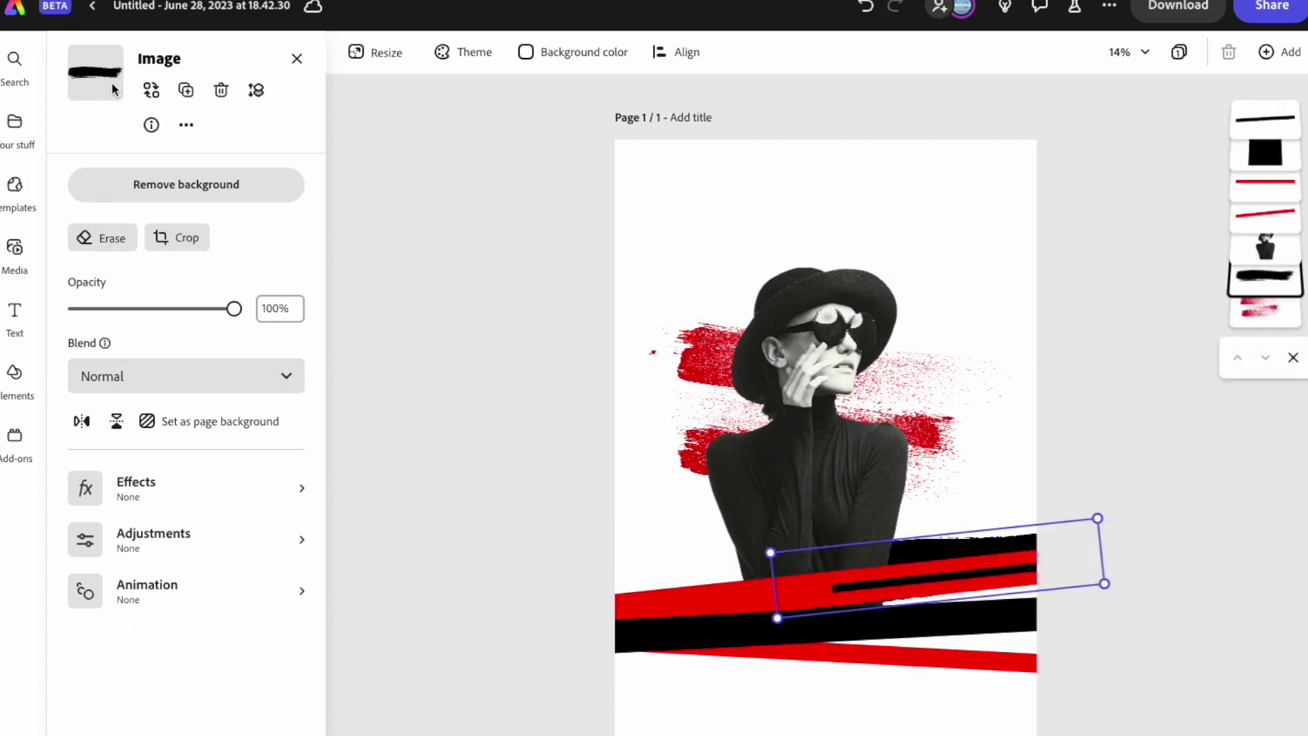
Step: Apply a Duotone effect to the brush stroke with a custom red #DA0000 for the shadows
click(151, 496)
click(104, 302)
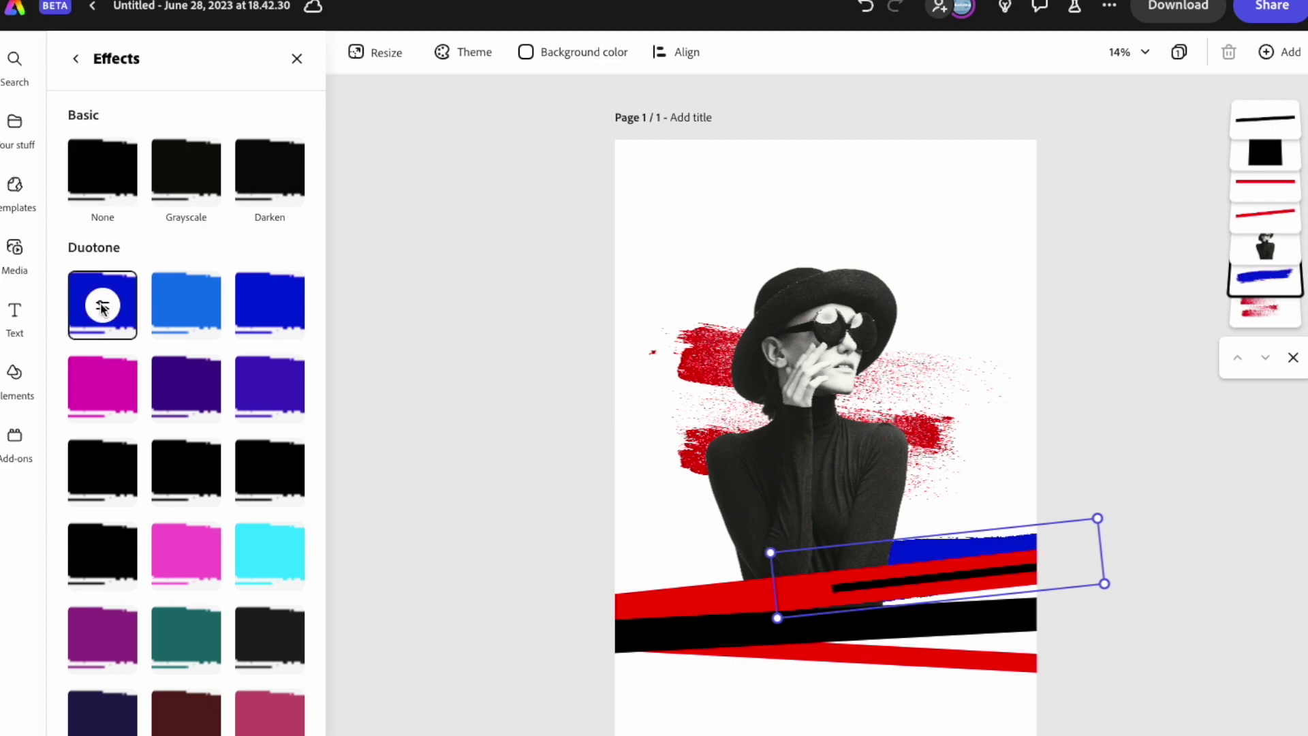
click(103, 305)
click(315, 182)
drag(296, 228, 361, 229)
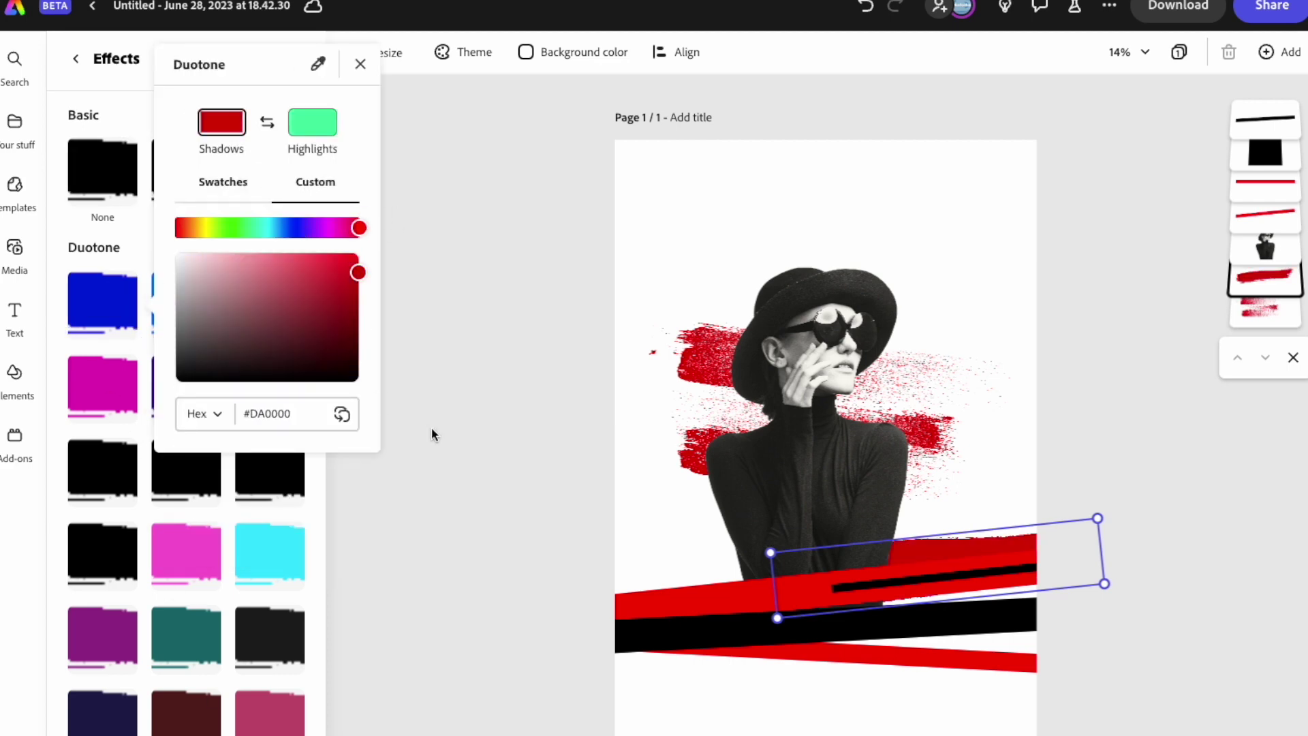
click(463, 281)
Step: Duplicate the red brush stroke, move the copy to the page's left edge and layer it behind the model
click(76, 59)
click(186, 90)
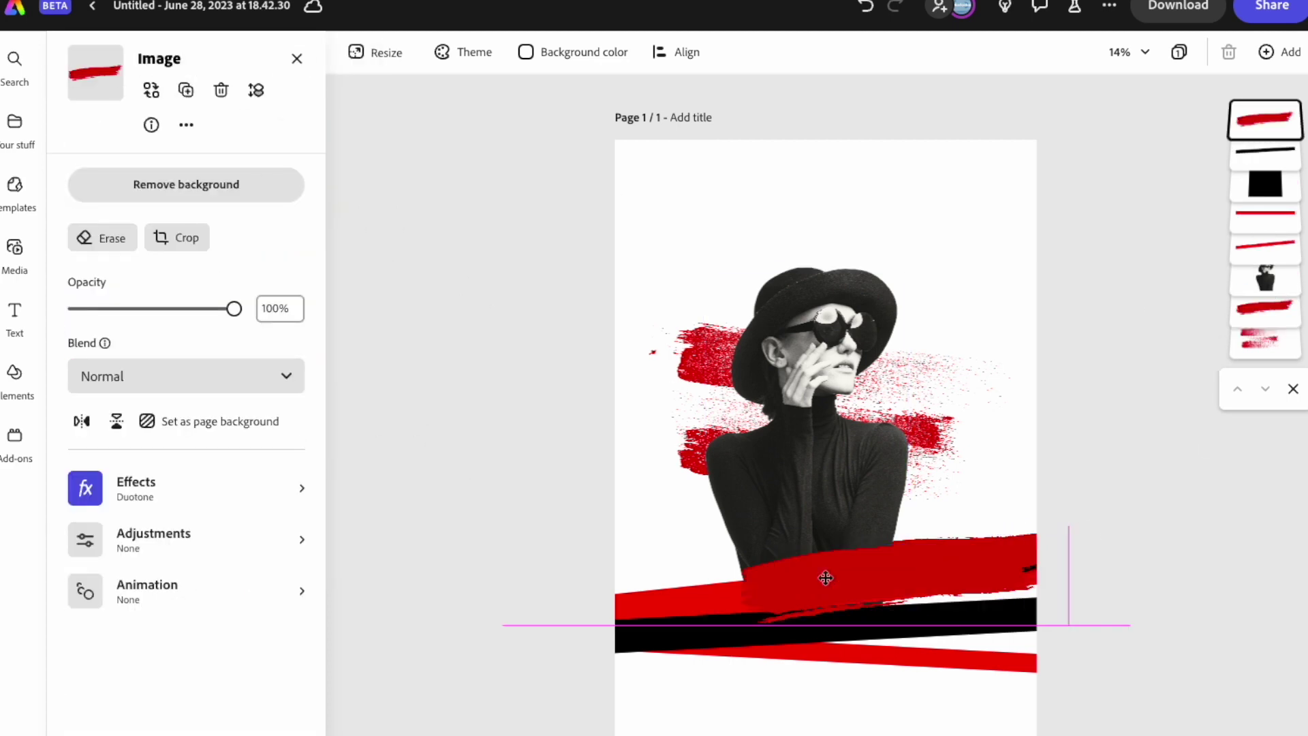
drag(970, 577, 710, 583)
drag(1266, 125, 1254, 311)
click(1126, 402)
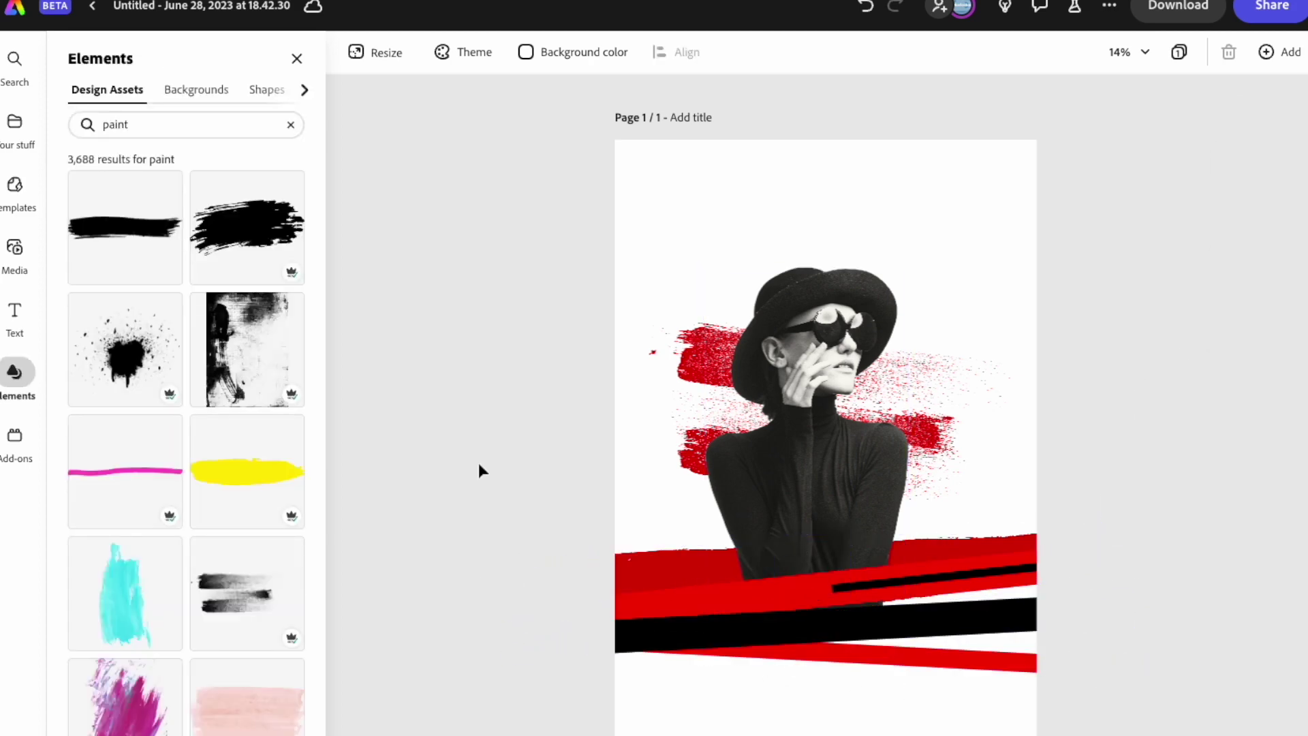
scroll(201, 432, down, 10)
scroll(200, 440, down, 3)
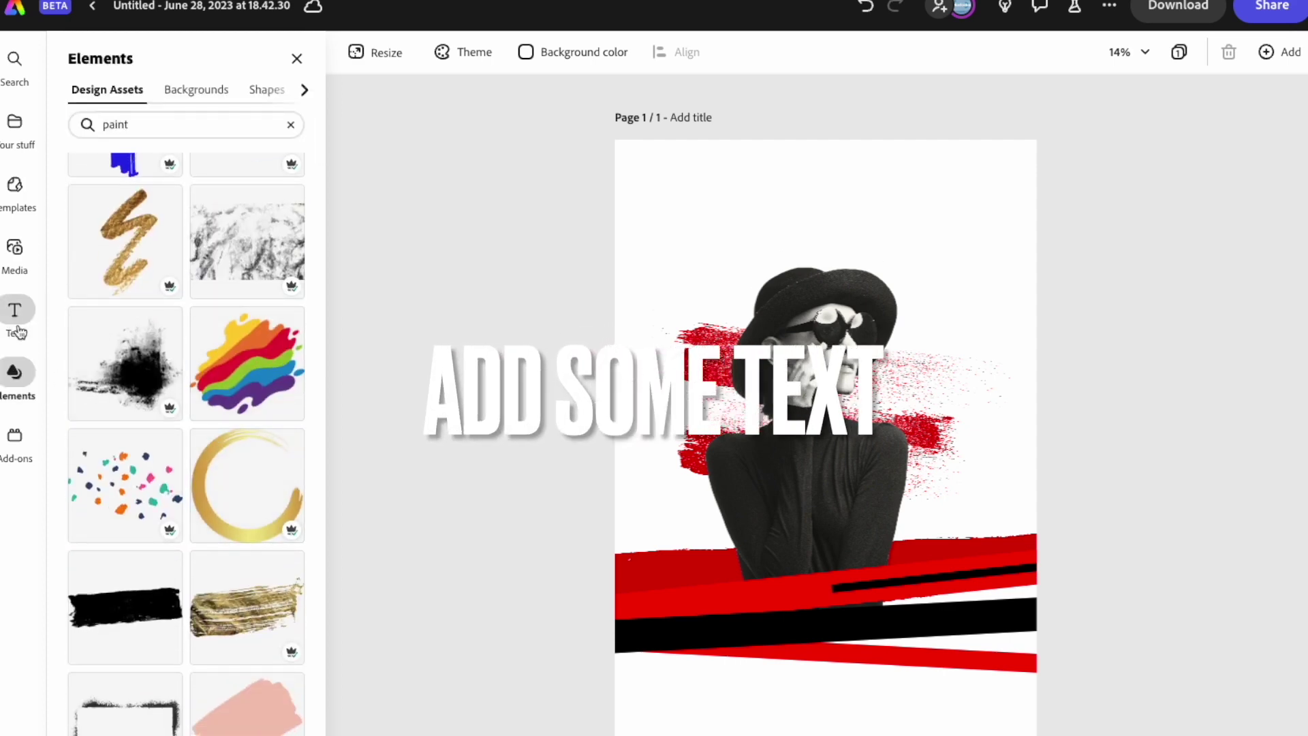
Step: Add a text reading "O", enlarge it to size 1,080 and move it above the model's hat
click(8, 319)
click(186, 120)
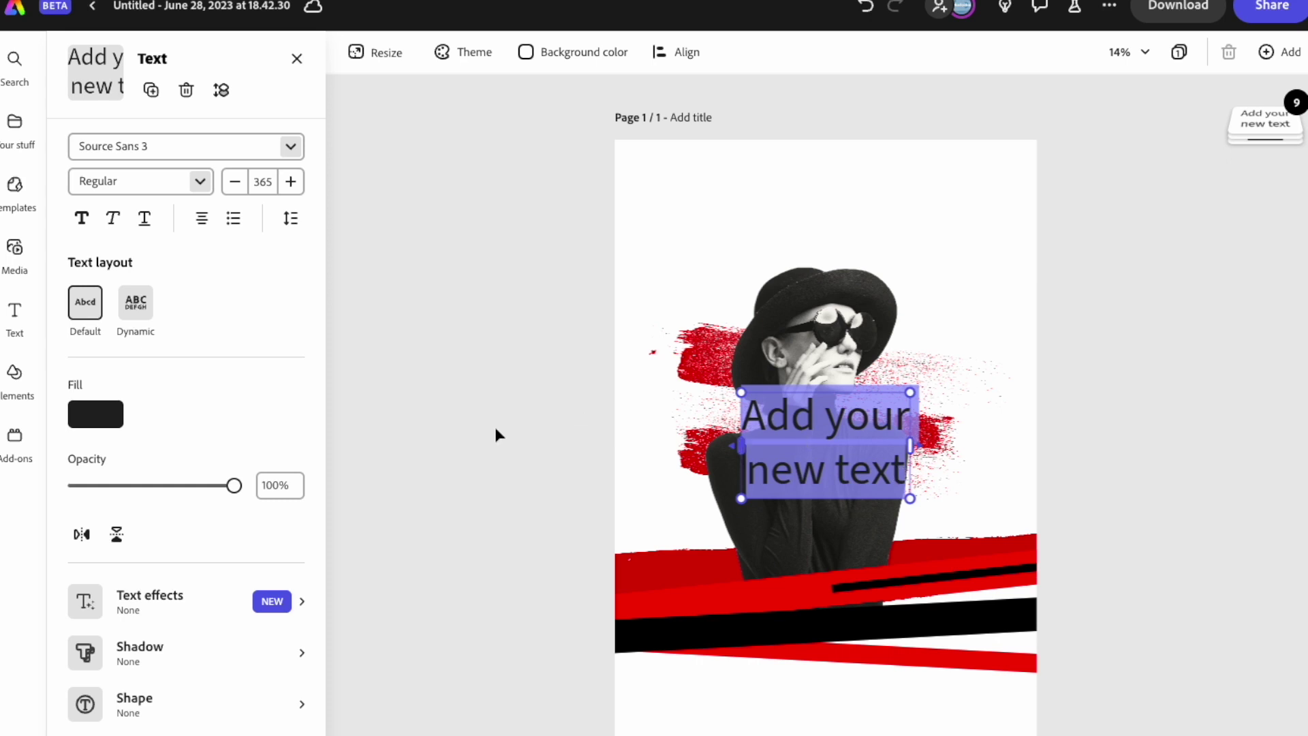
drag(902, 470, 722, 419)
key(BackSpace)
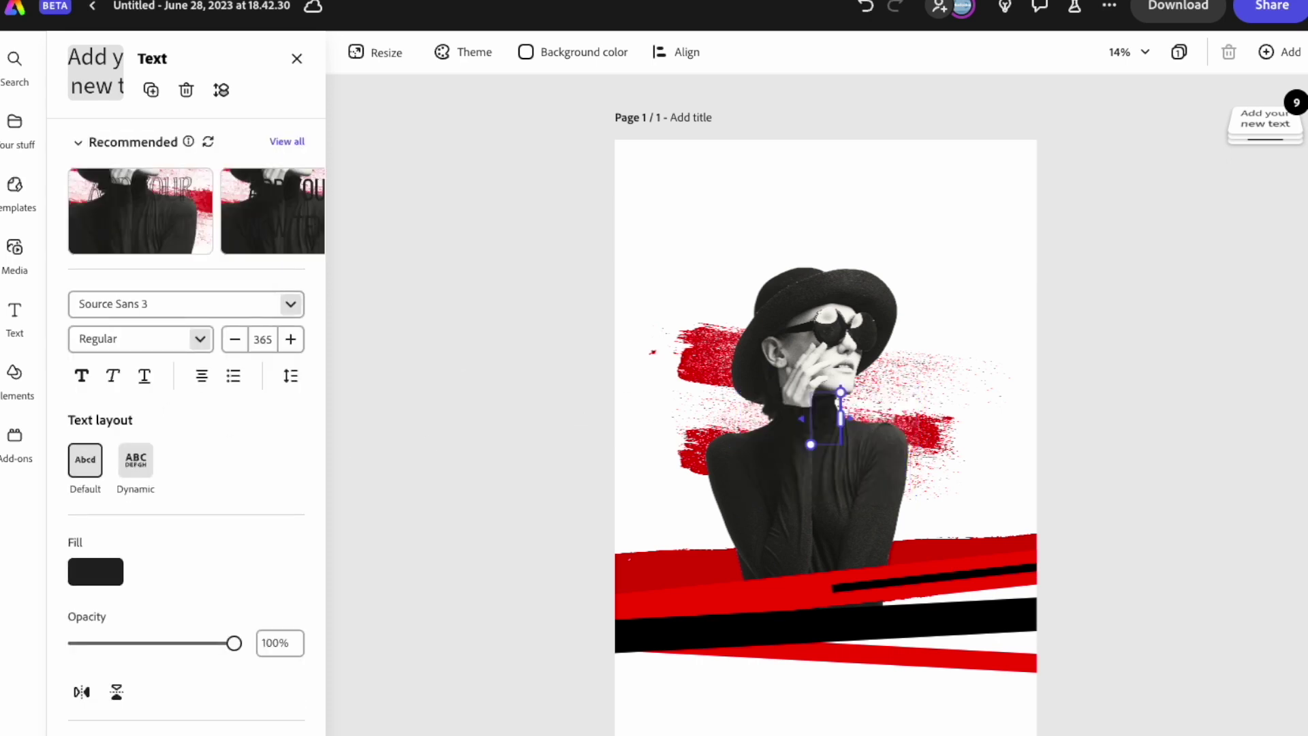
text(O)
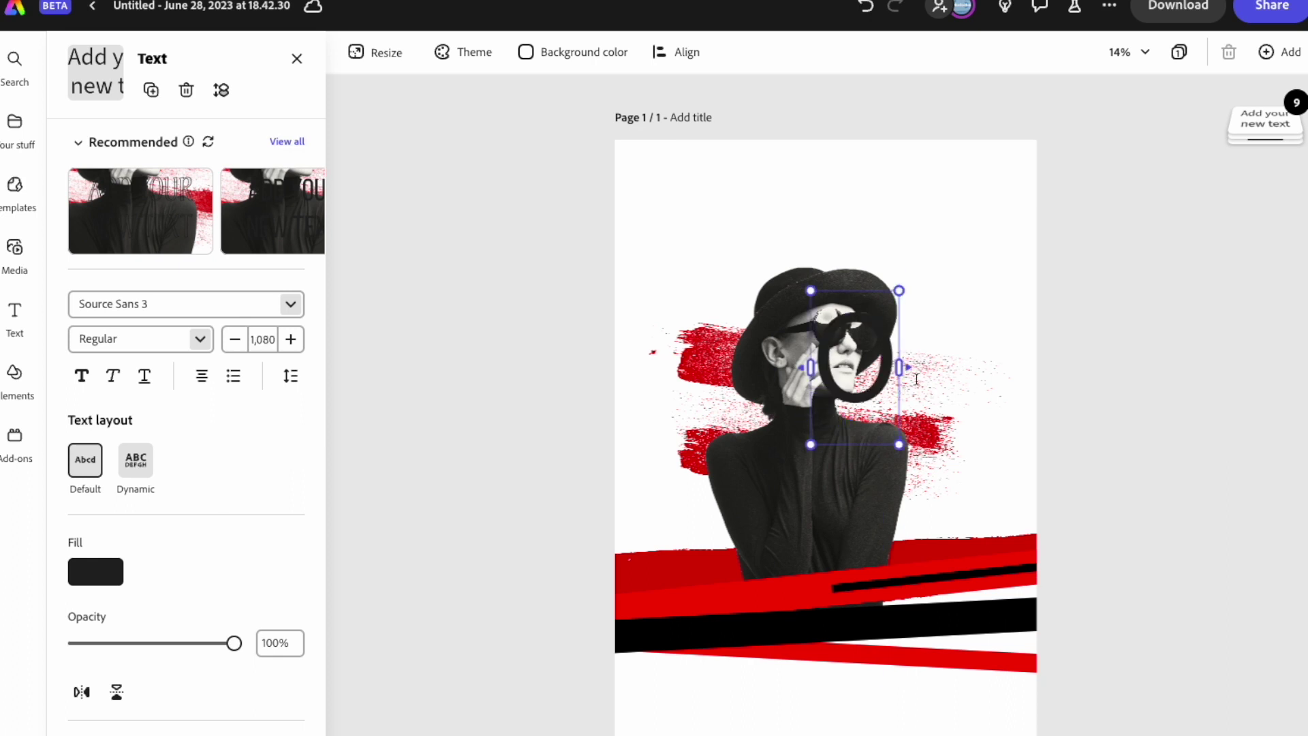
drag(879, 371, 902, 287)
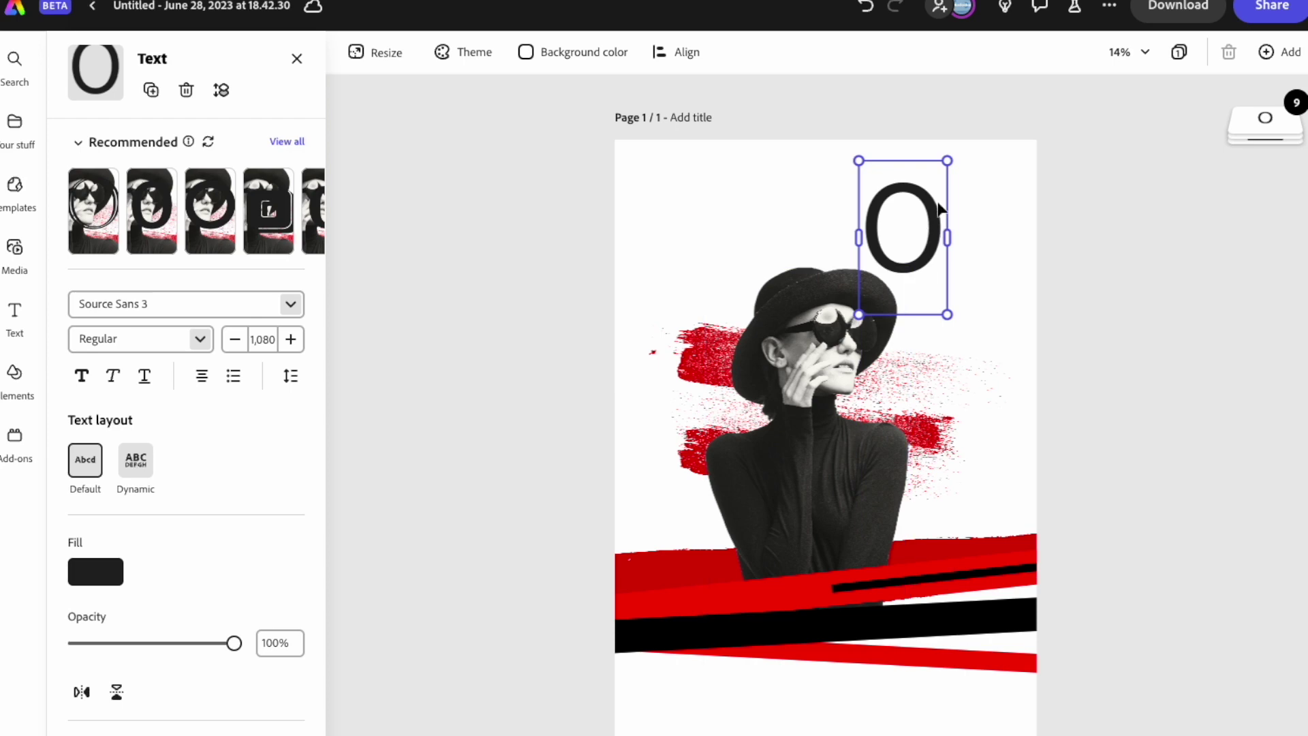
Step: Switch the O to the Dynamic text layout, enlarge it around the model's head and rotate it about a quarter turn
click(291, 340)
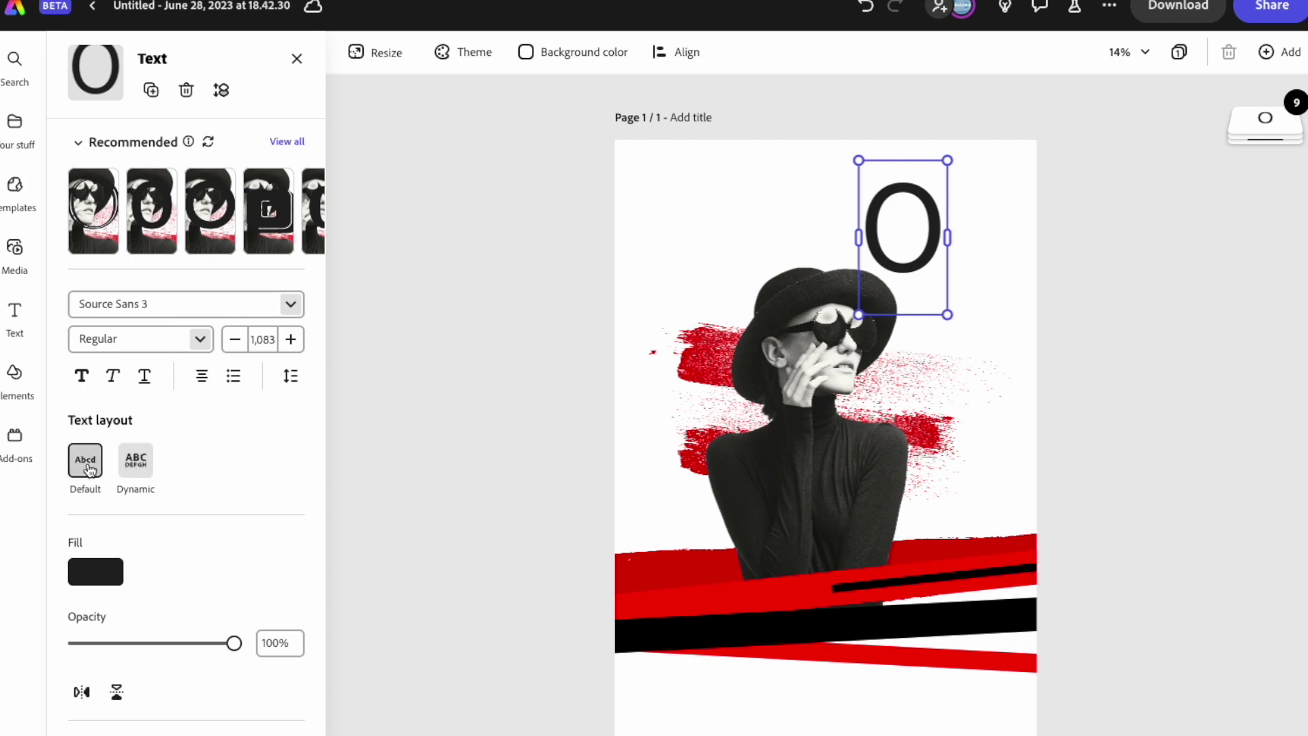
click(137, 465)
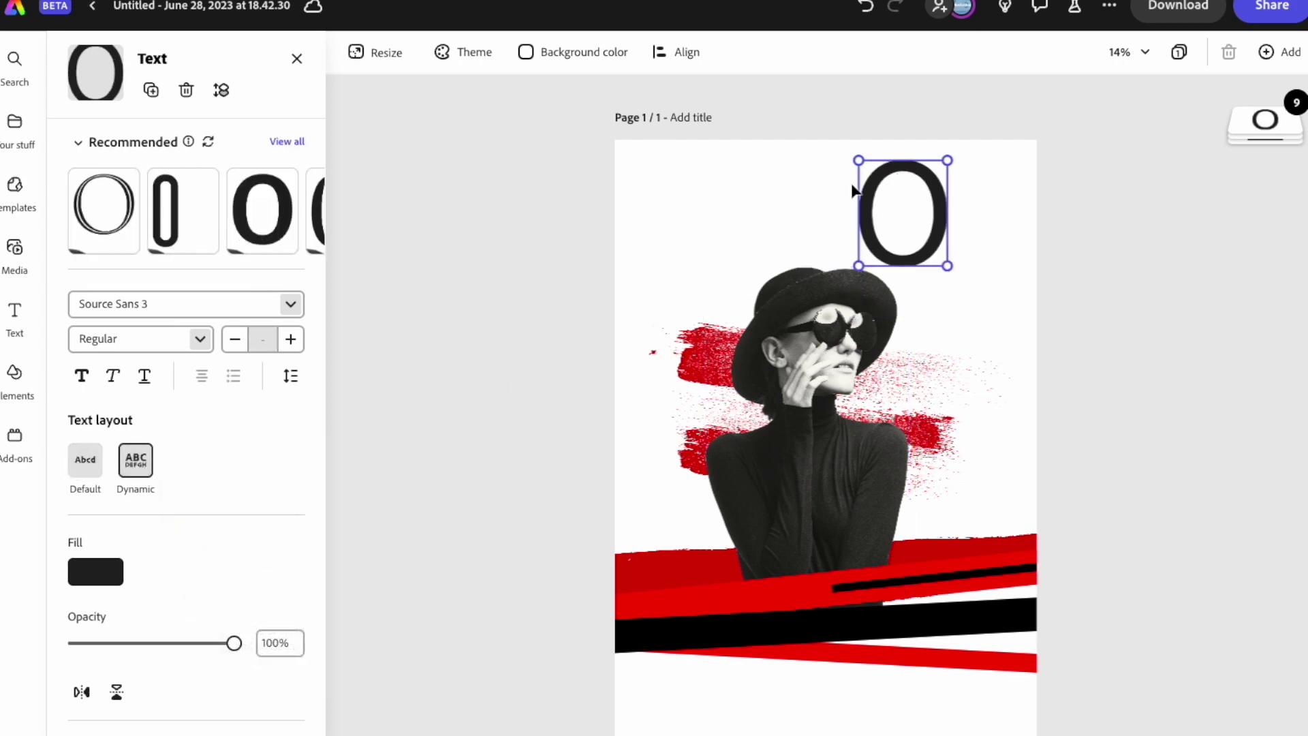
drag(859, 270, 673, 494)
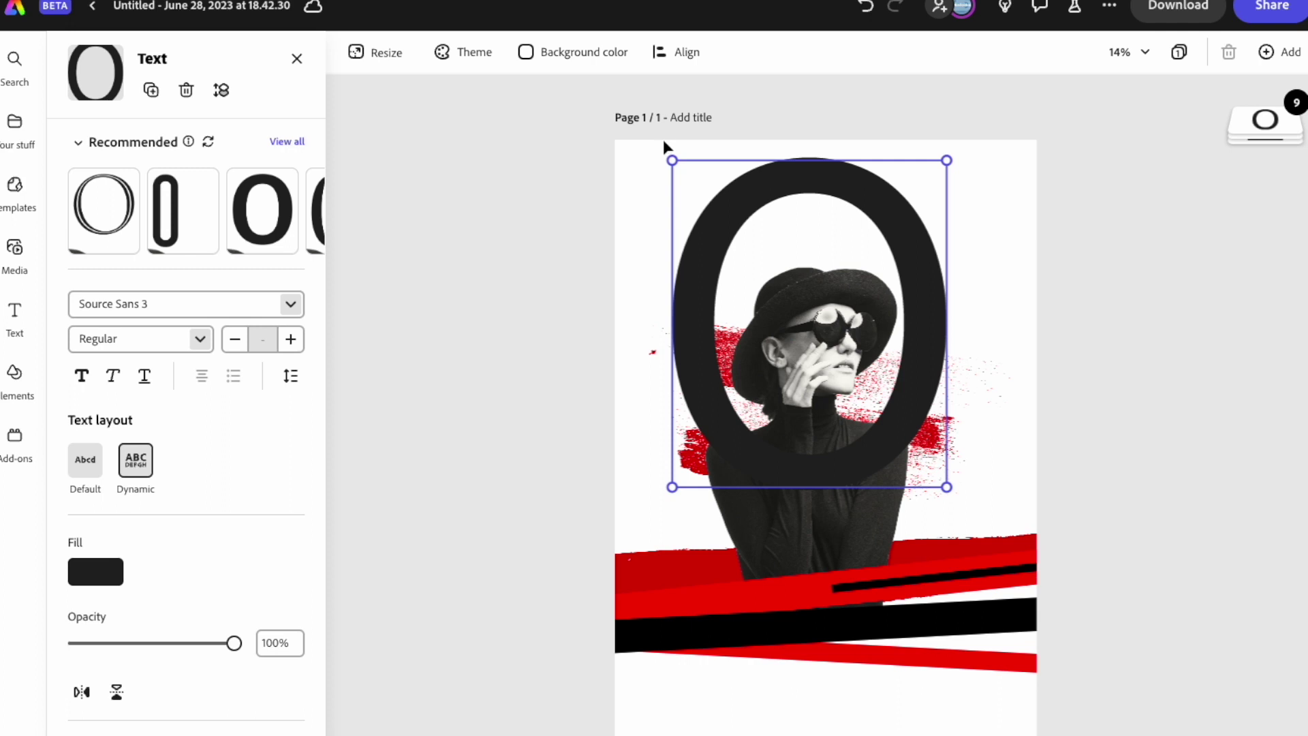
drag(665, 147, 490, 543)
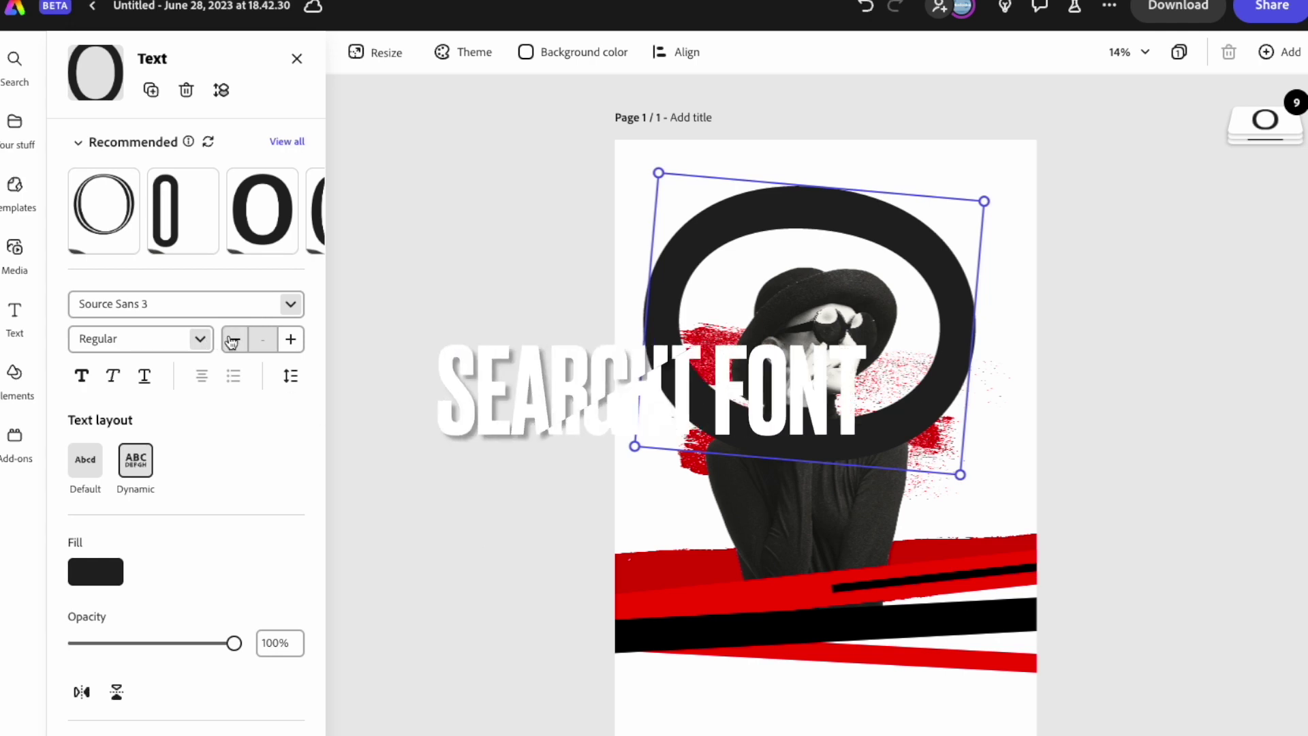
Step: Set the O in the CCBiffBamBoom font, tilt it around the model's hat and layer it behind her
scroll(256, 216, right, 1)
scroll(256, 217, right, 5)
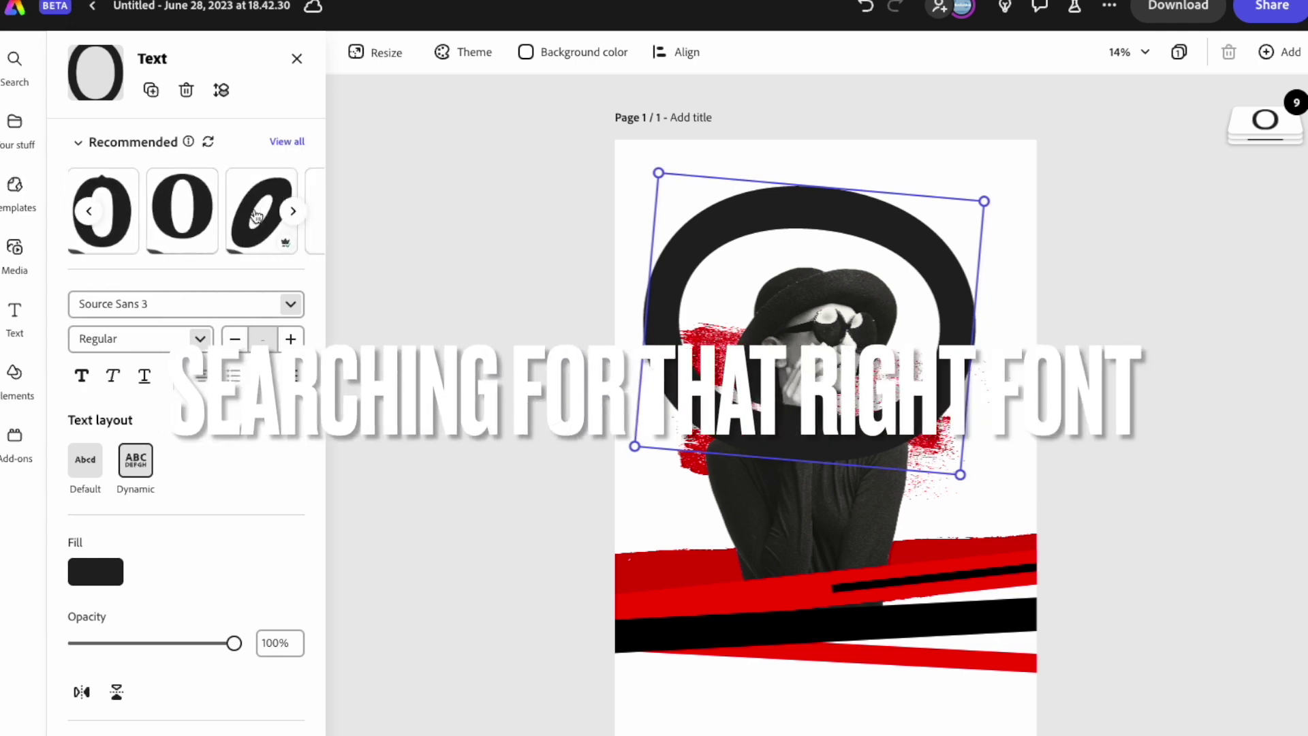
click(153, 227)
drag(950, 164, 960, 310)
drag(598, 286, 597, 304)
mouse_move(1265, 123)
drag(1266, 123, 1266, 267)
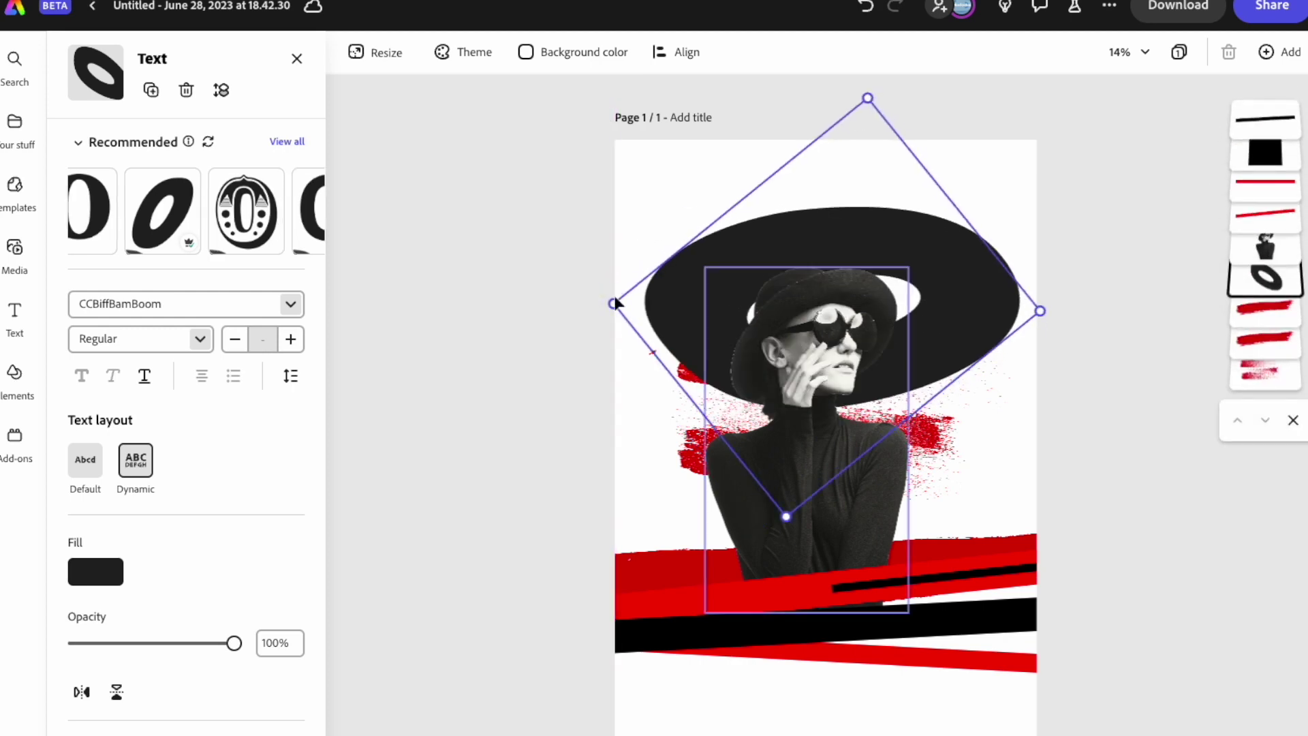
click(1124, 255)
Step: Try the recommended fonts Rosewood Std, Blambot Pro BB, Social Gothic and Nueva Std on the O
click(754, 257)
click(296, 218)
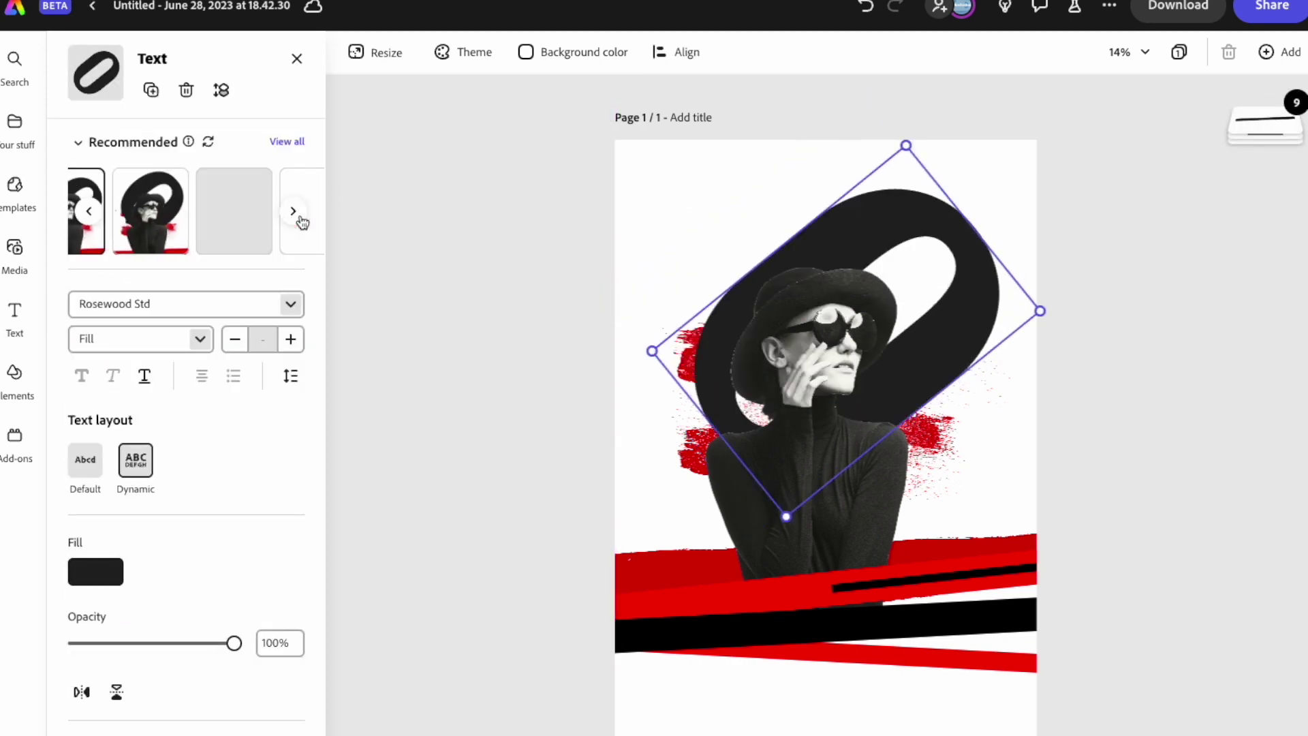
click(297, 217)
click(117, 217)
click(197, 201)
click(296, 215)
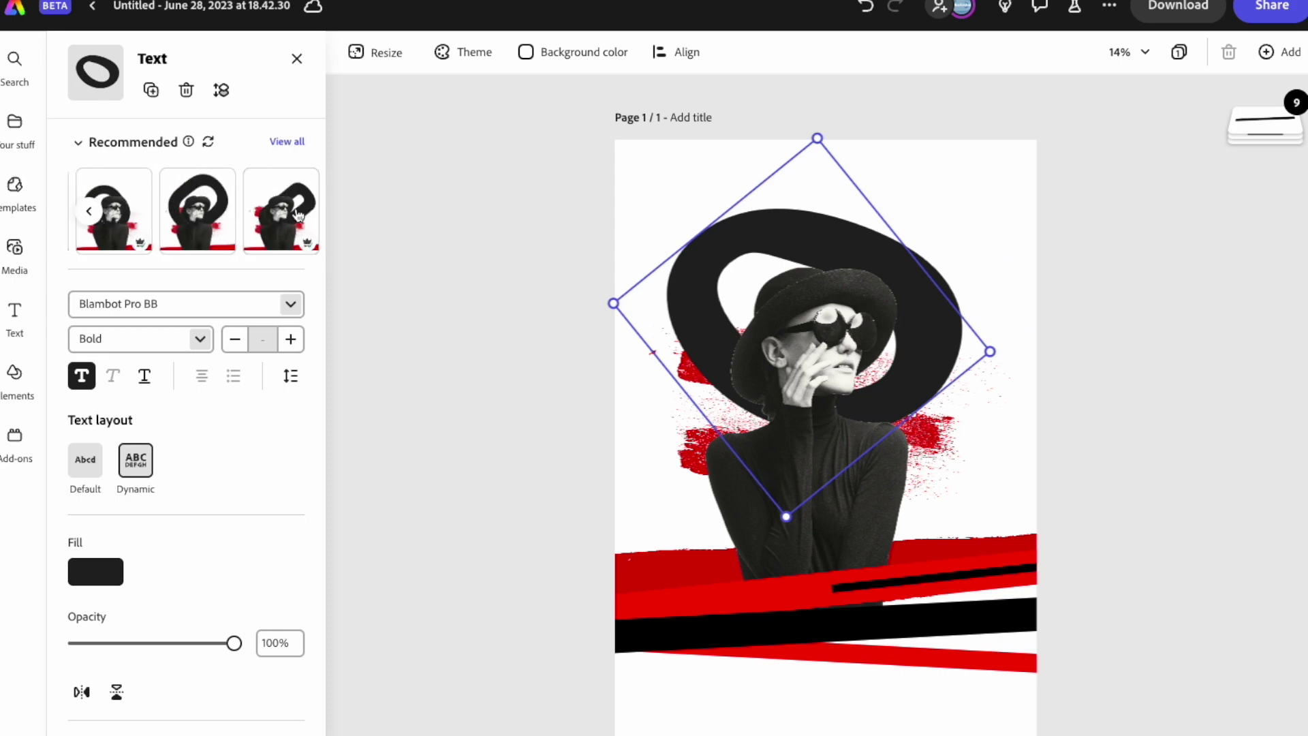
click(297, 215)
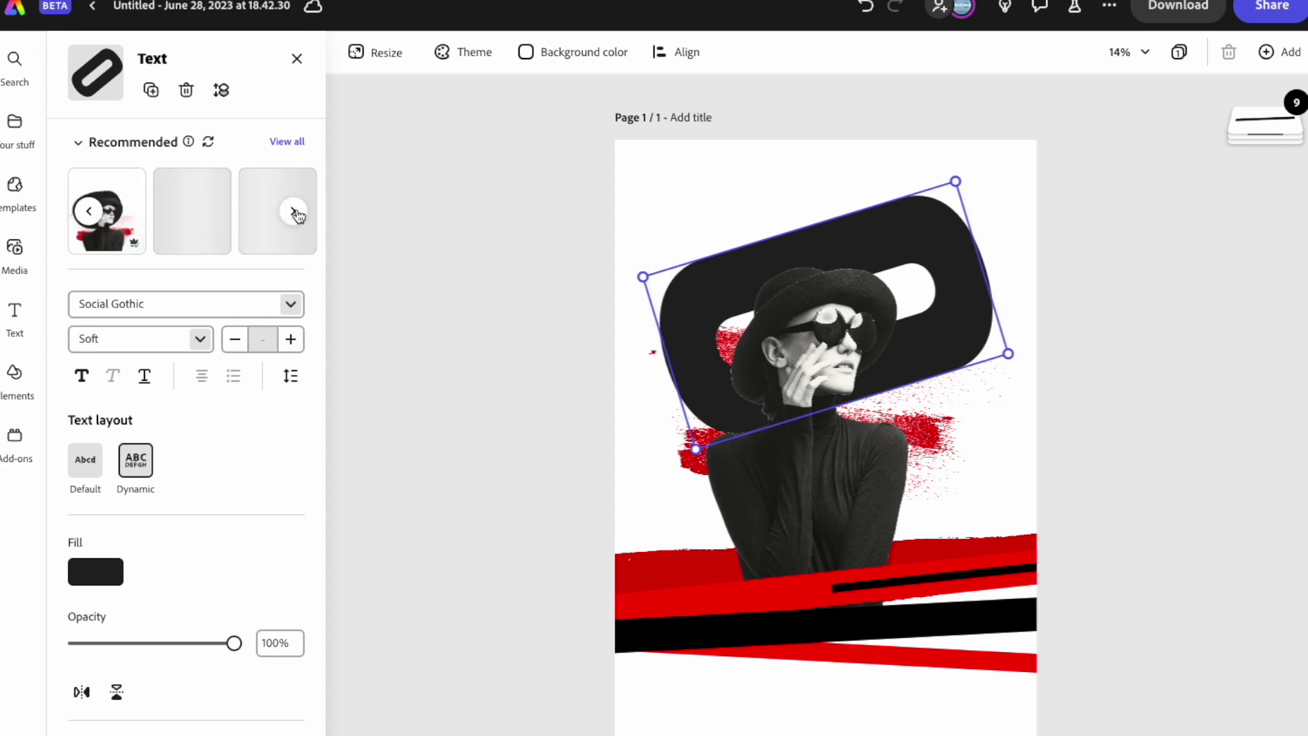
click(174, 226)
Step: Browse the full font list and try the BadDog font on the O
scroll(258, 490, down, 15)
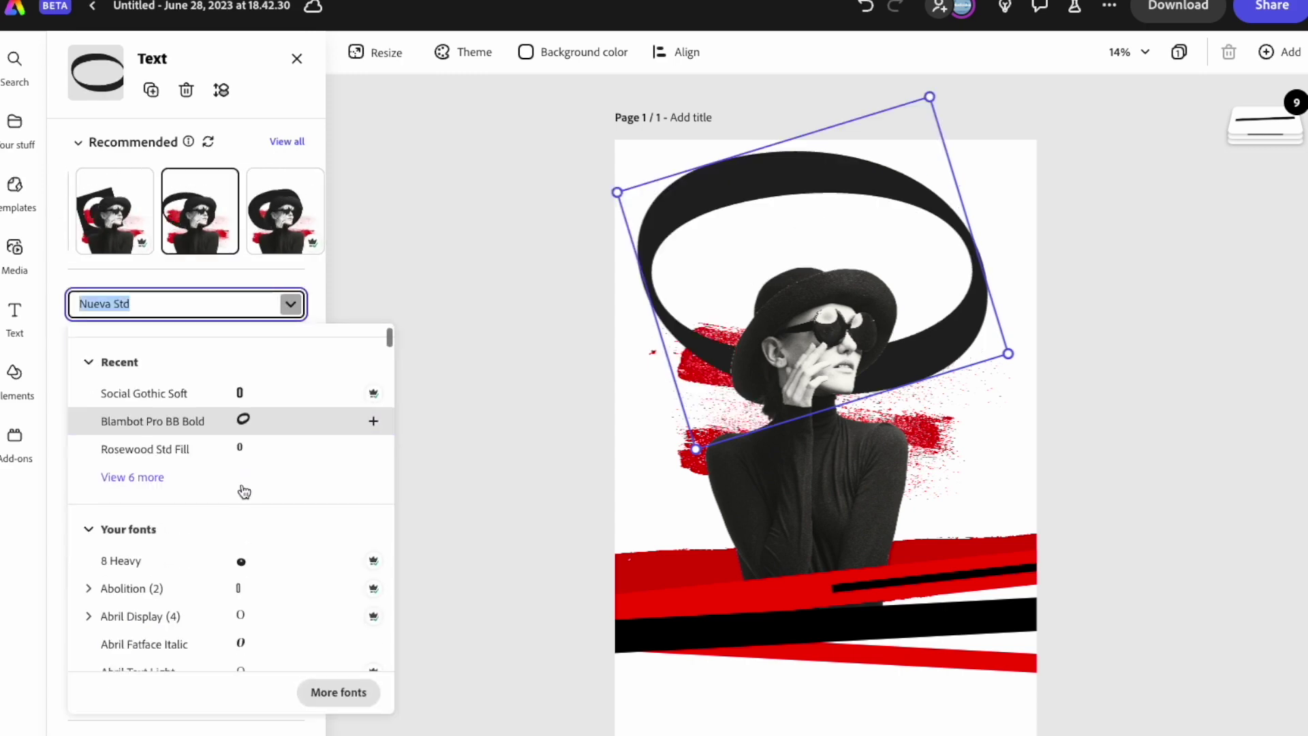
scroll(274, 491, down, 20)
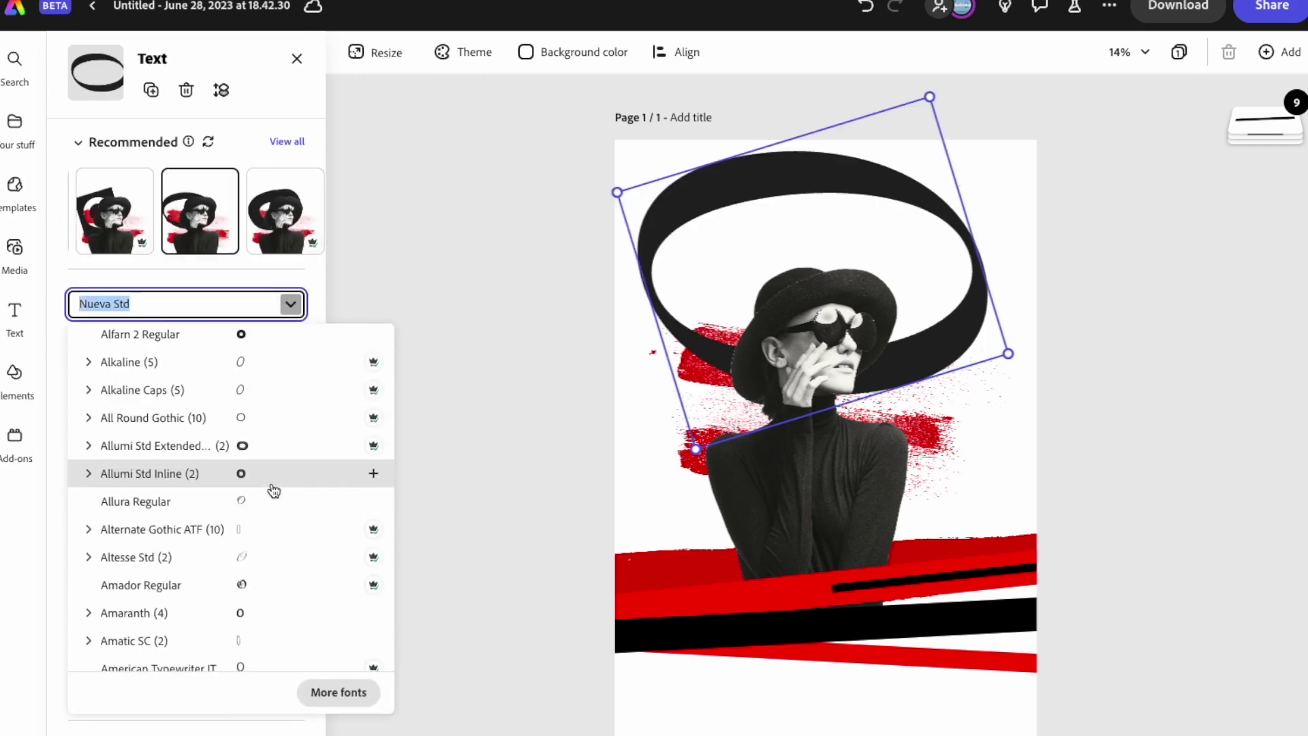
scroll(276, 520, down, 5)
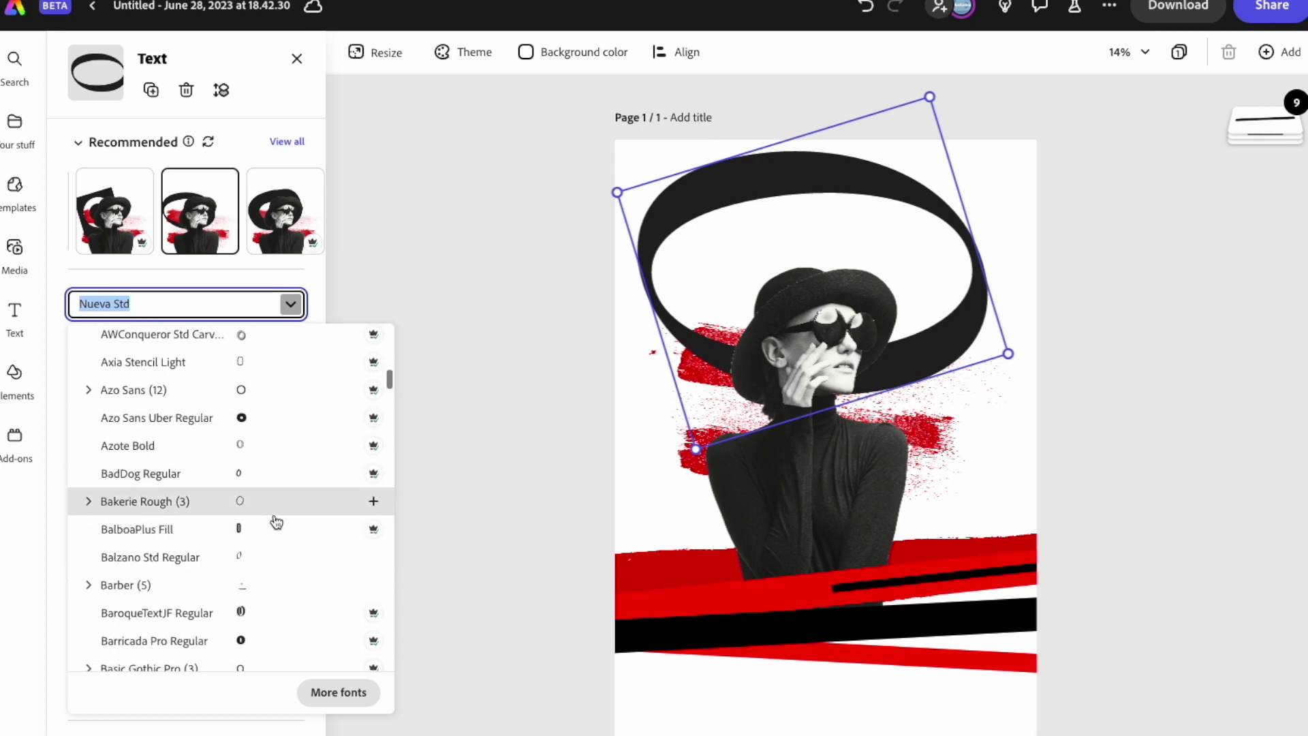
click(271, 477)
Step: Try the CCBiffBamBoom Regular font on the O again from the full font list
click(291, 304)
scroll(272, 515, down, 3)
scroll(276, 516, down, 15)
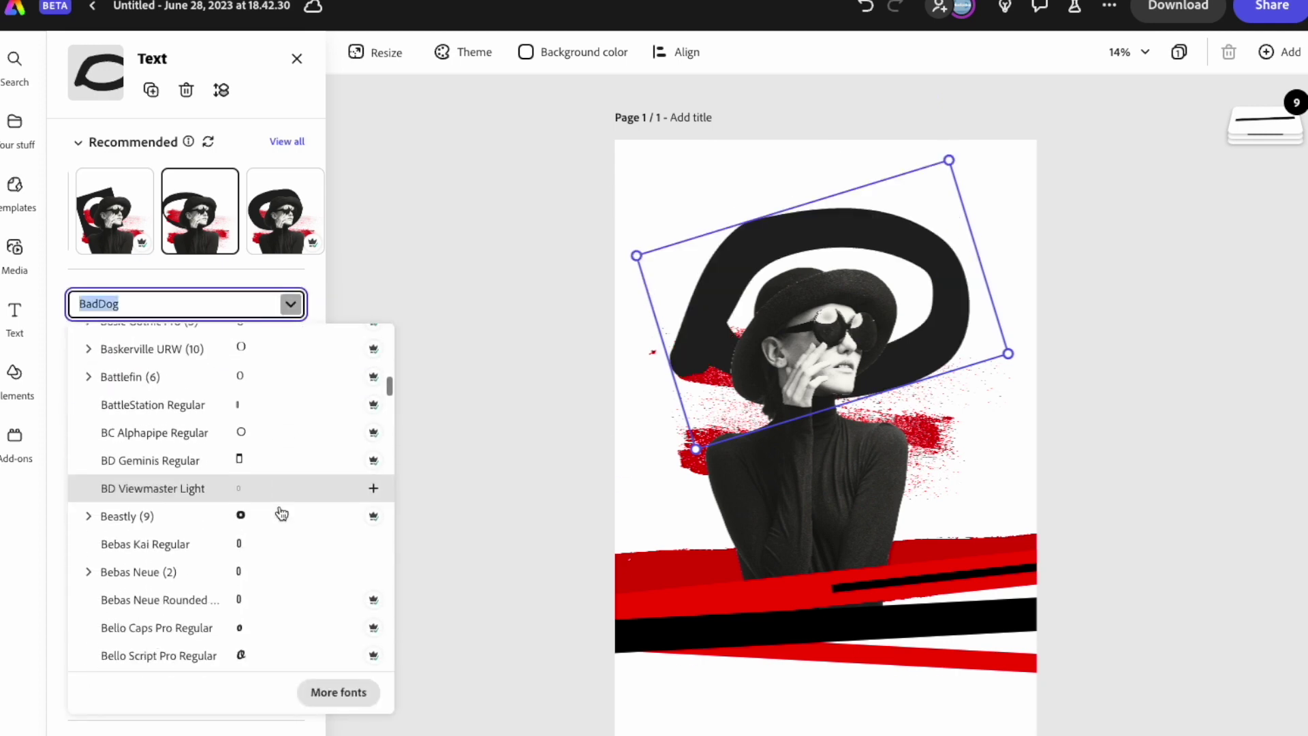
scroll(283, 512, down, 5)
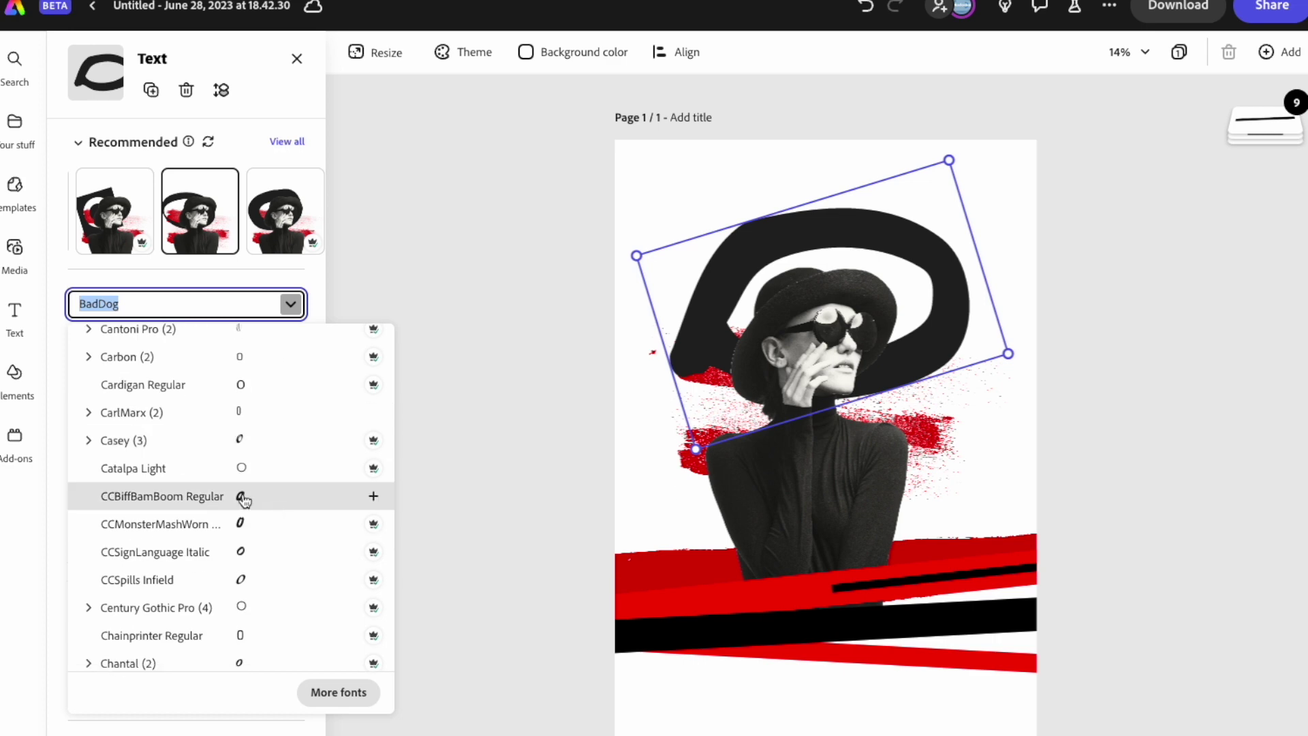
click(272, 507)
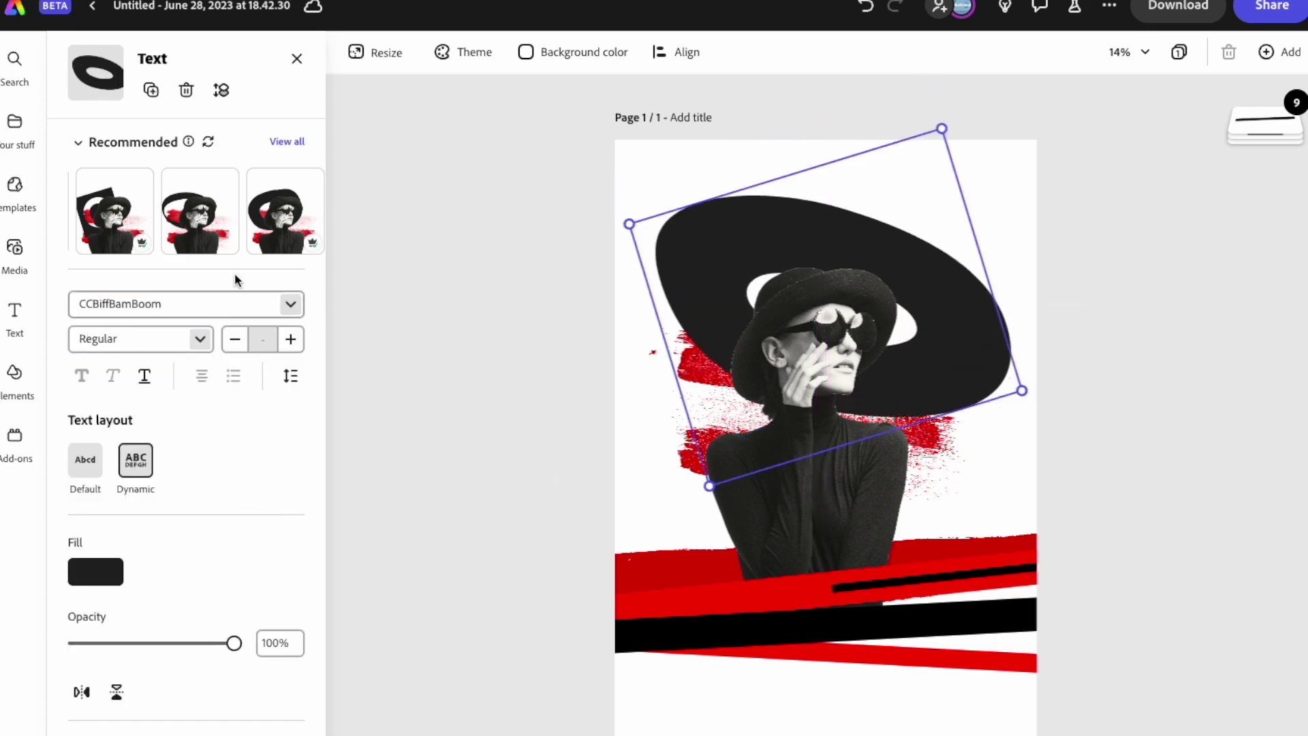
Step: Give the O a slanted font with a thinner ring, and adjust its tilt and size so it slopes down to the right
click(290, 304)
click(272, 515)
drag(692, 234, 695, 263)
drag(1005, 423, 1013, 428)
Step: Search the design assets for "circle" and add the red painted ring with splashes to the page
click(15, 318)
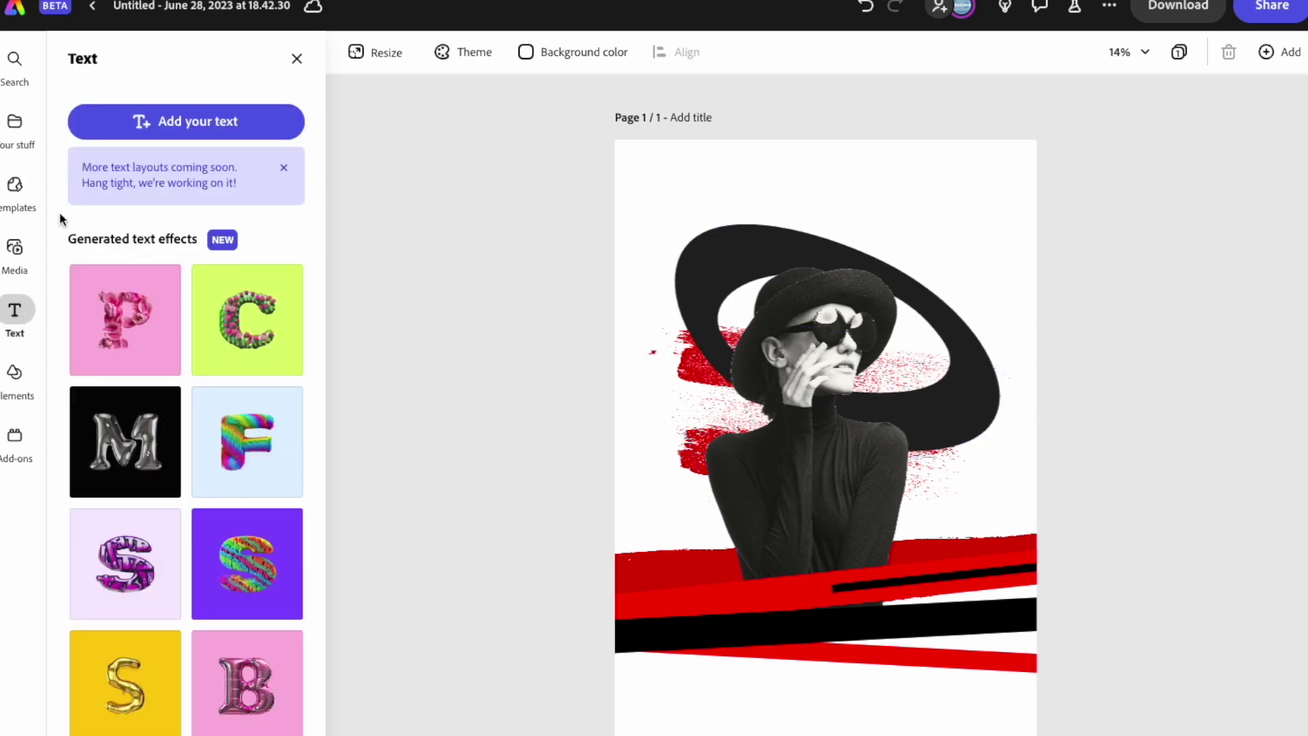
click(14, 371)
click(178, 126)
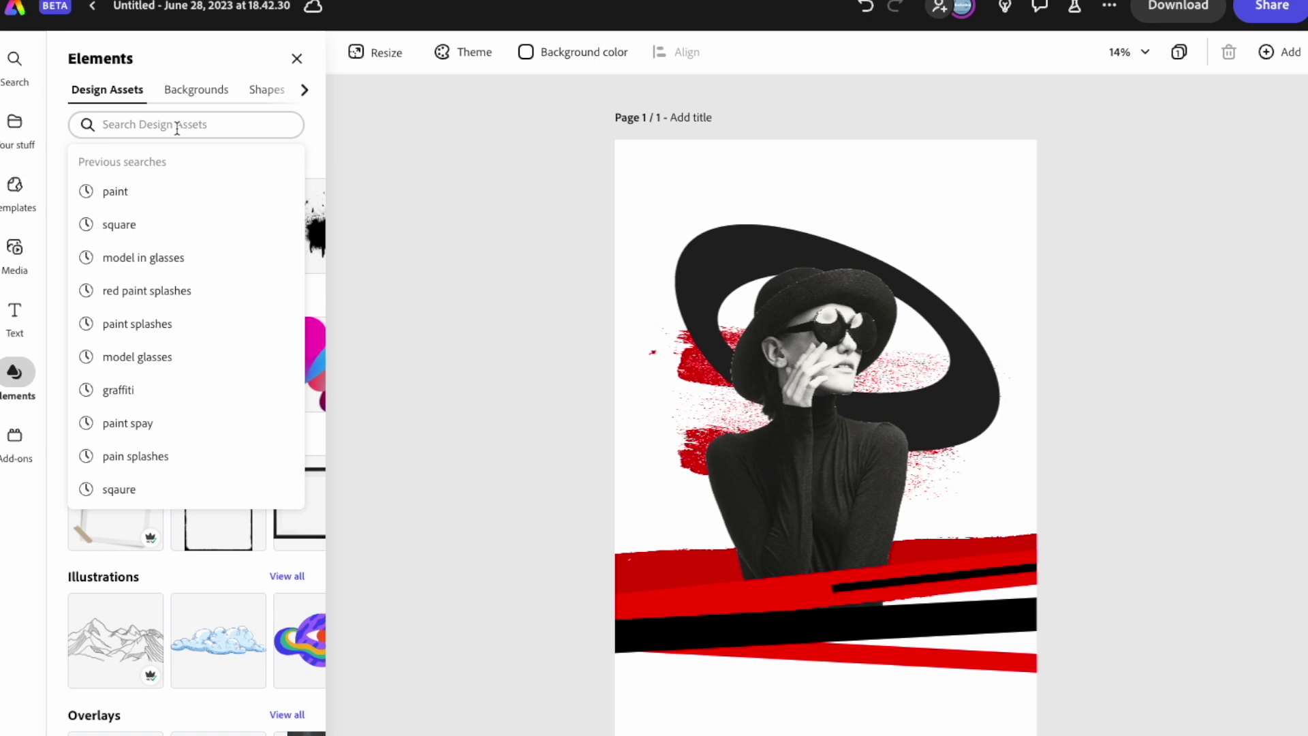
text(circle)
key(Return)
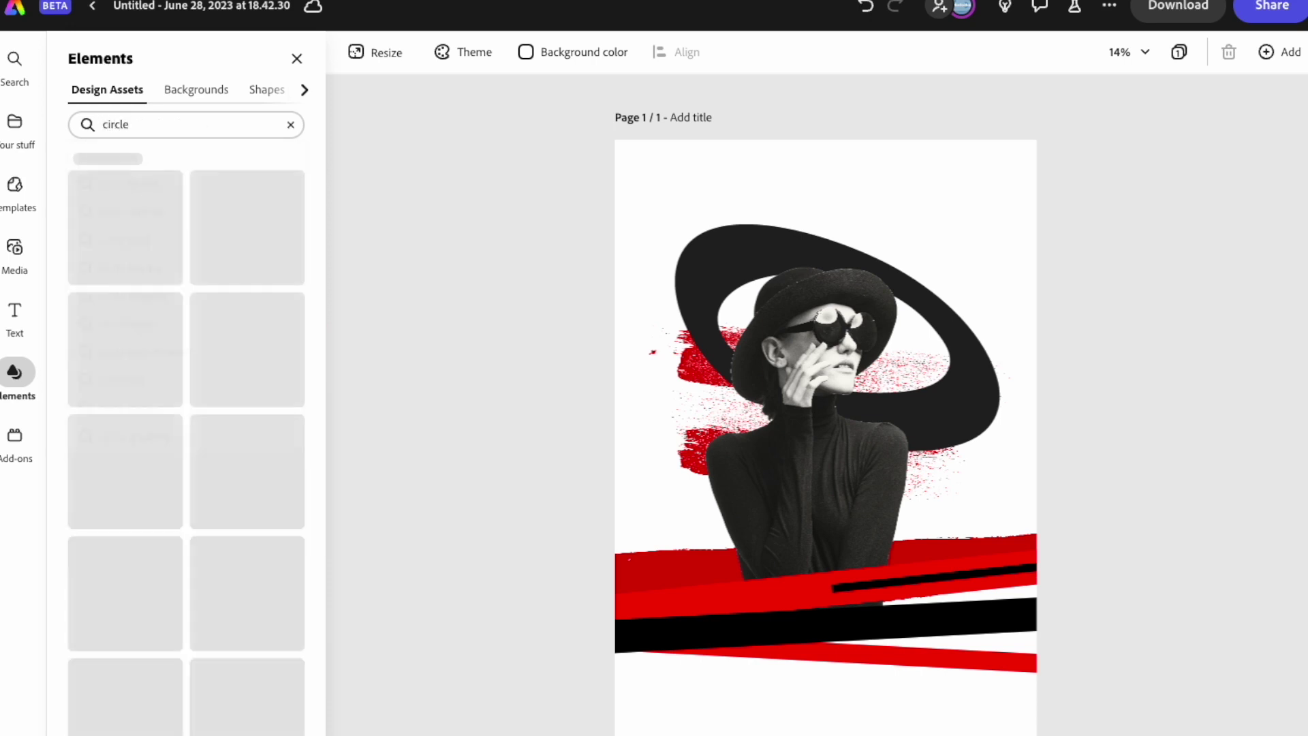
scroll(279, 431, down, 10)
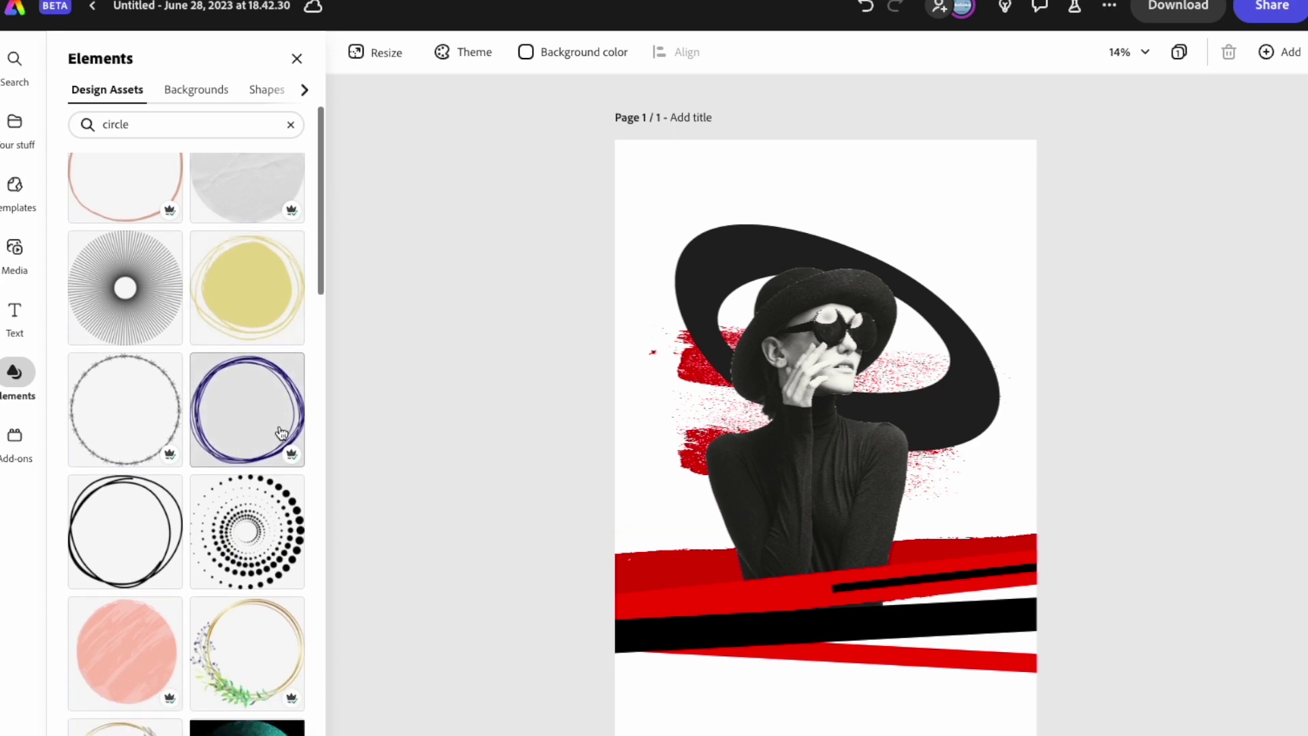
scroll(274, 434, down, 10)
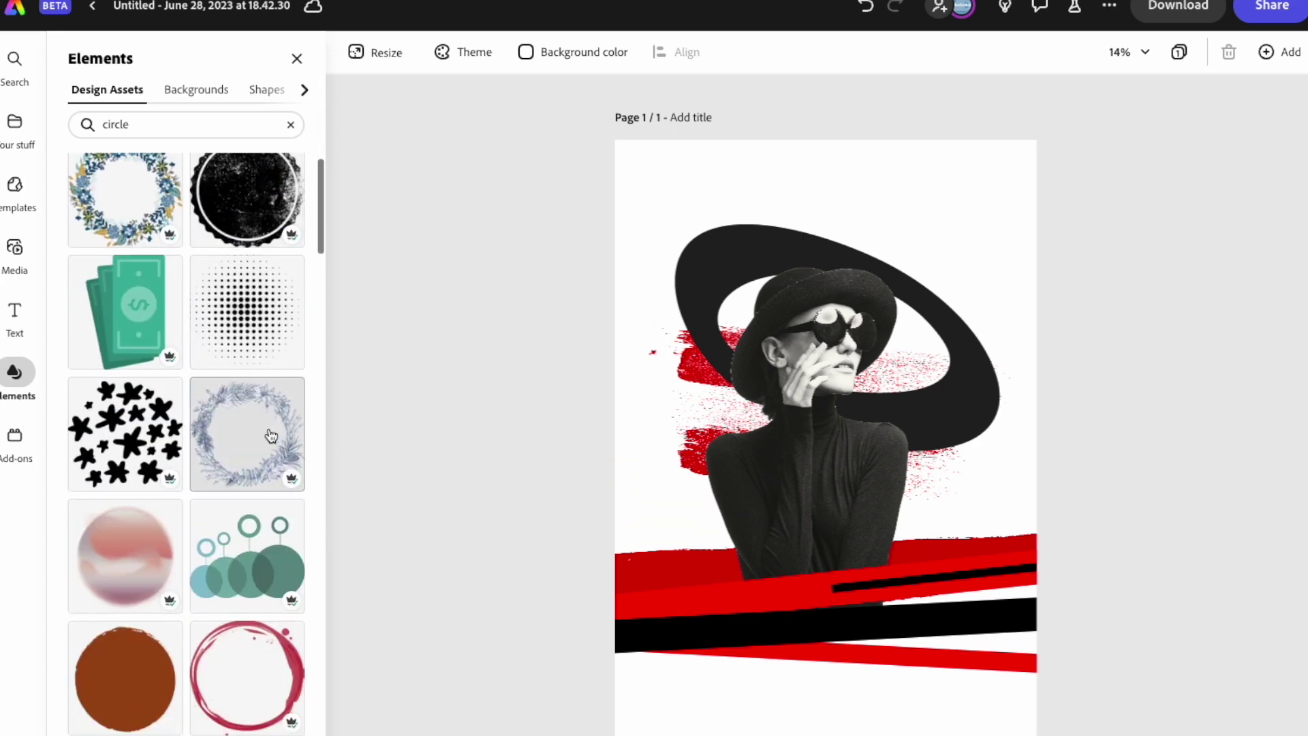
click(257, 301)
Step: Resize the red painted ring and move it over the right side of the model's hat and the O
click(671, 178)
drag(723, 302, 789, 304)
drag(738, 230, 928, 307)
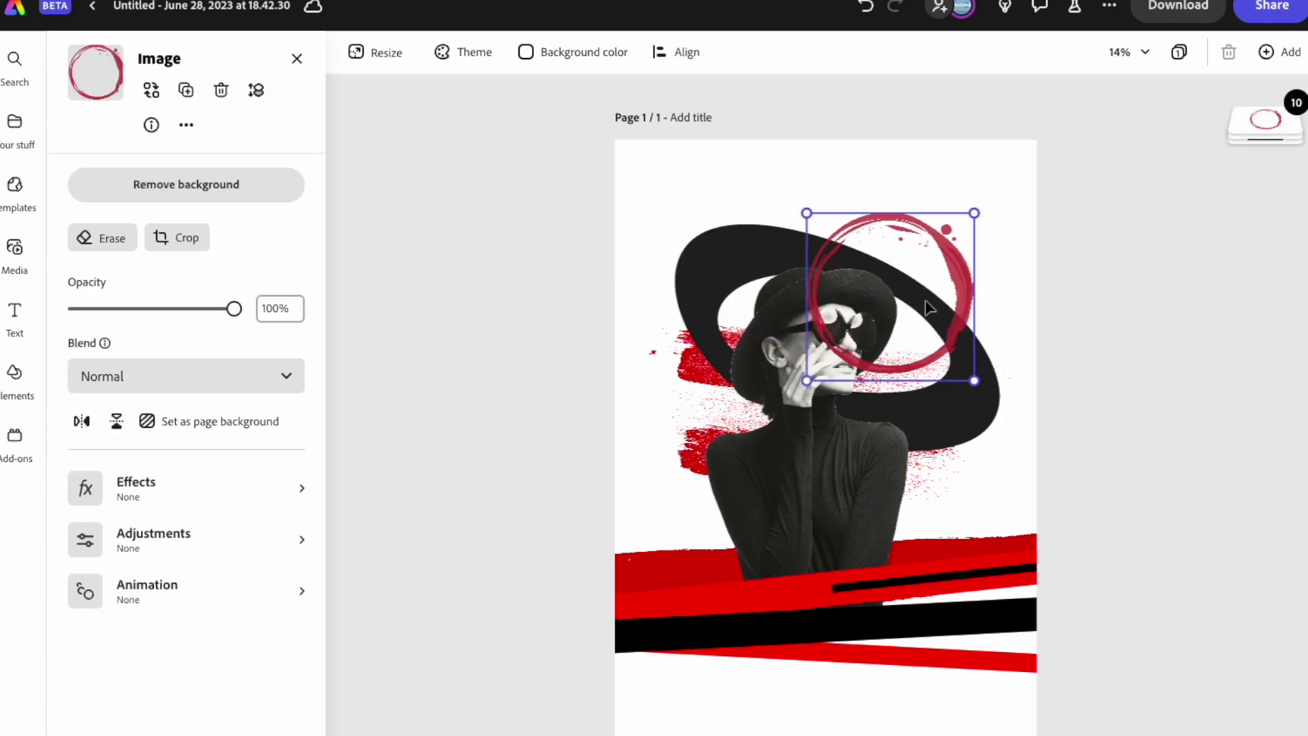
Step: Send the red painted ring behind the model and the large O in the layer order
drag(1274, 121, 1268, 324)
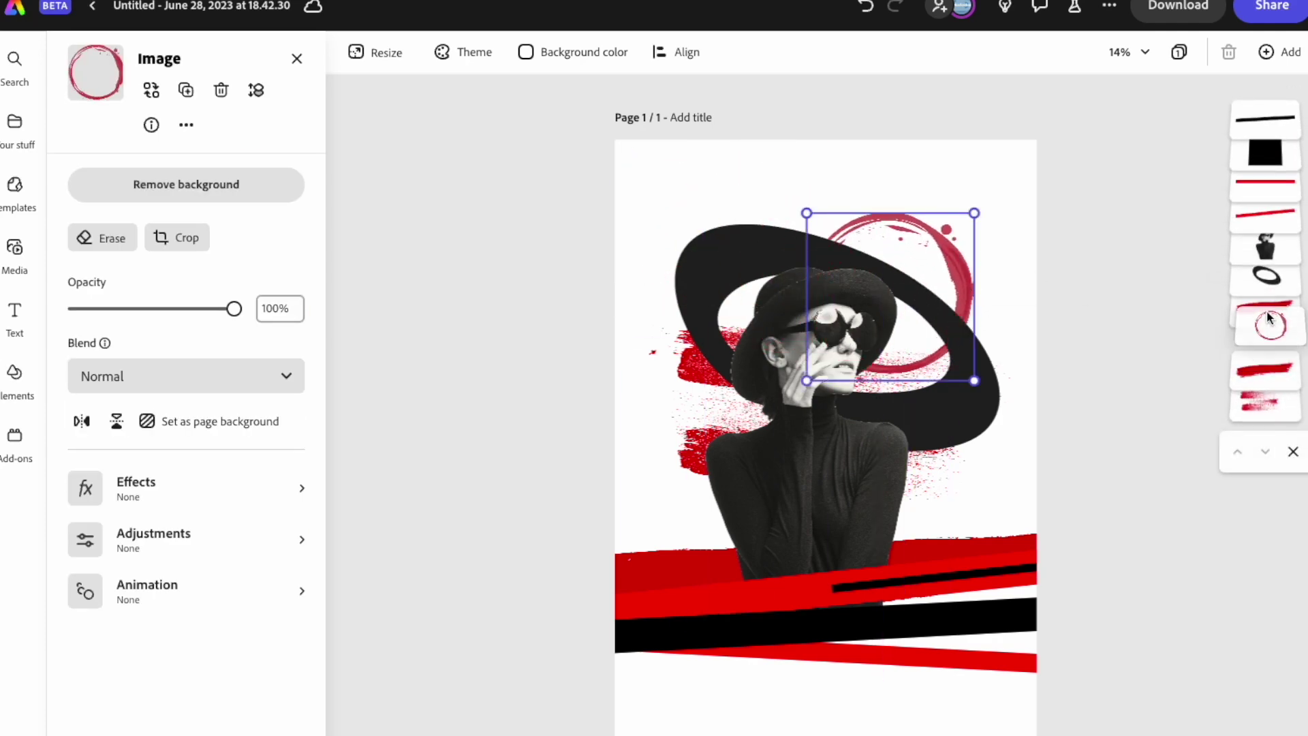
click(446, 238)
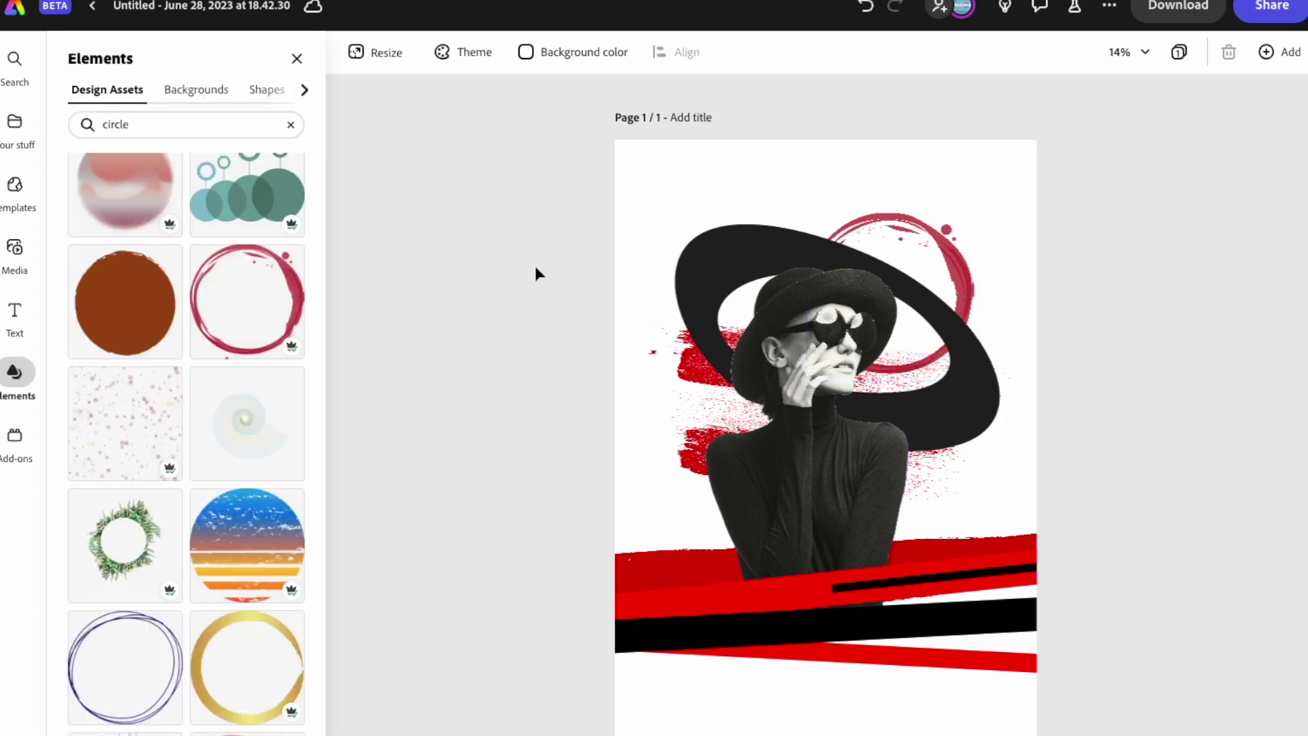
Step: Search the design assets for "paint splatter" and look through the results for a suitable brush stroke
drag(130, 124, 90, 124)
text(spa)
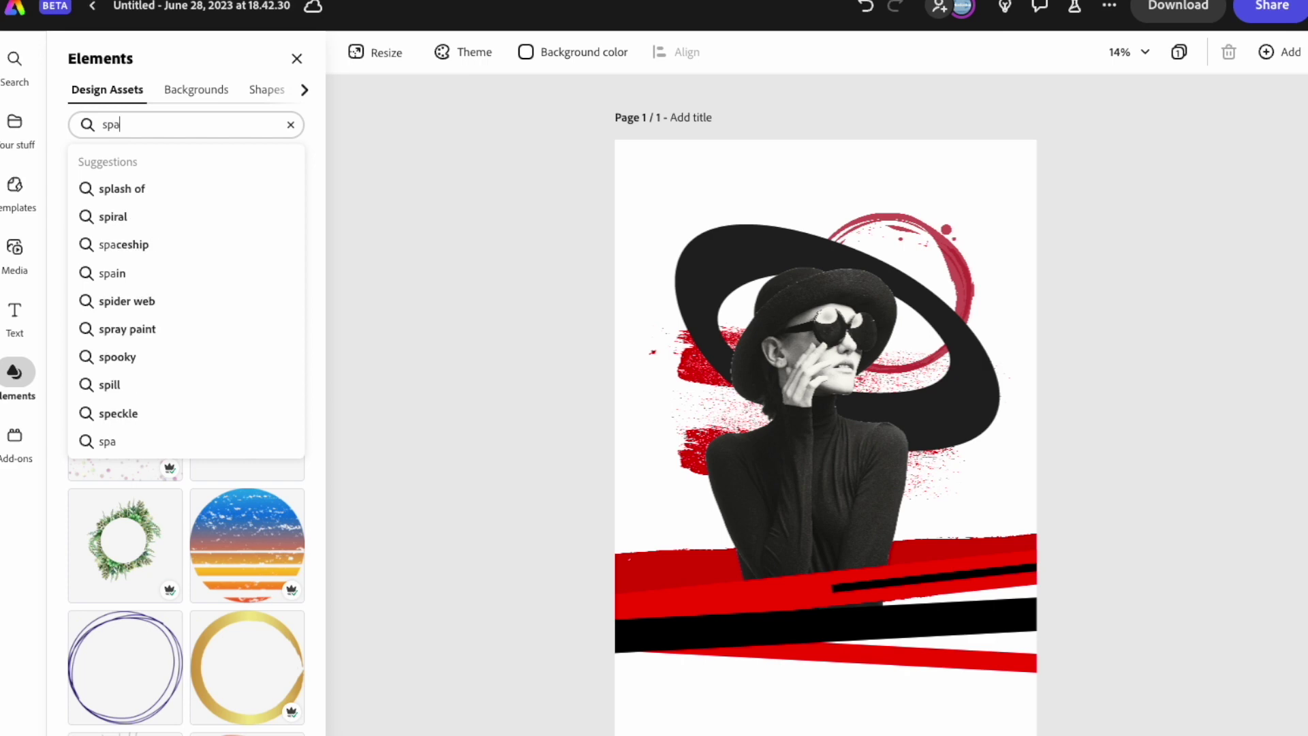
text(in)
key(BackSpace)
key(BackSpace)
key(BackSpace)
key(BackSpace)
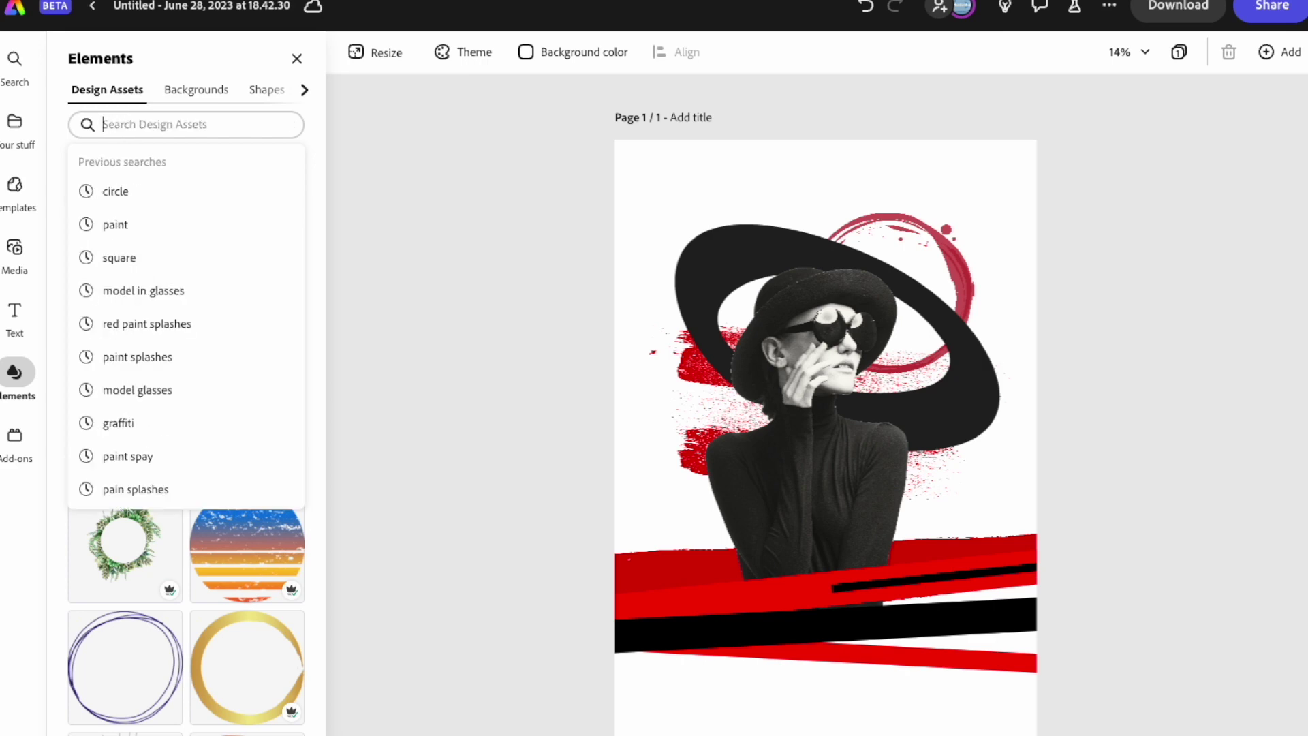
text(paint)
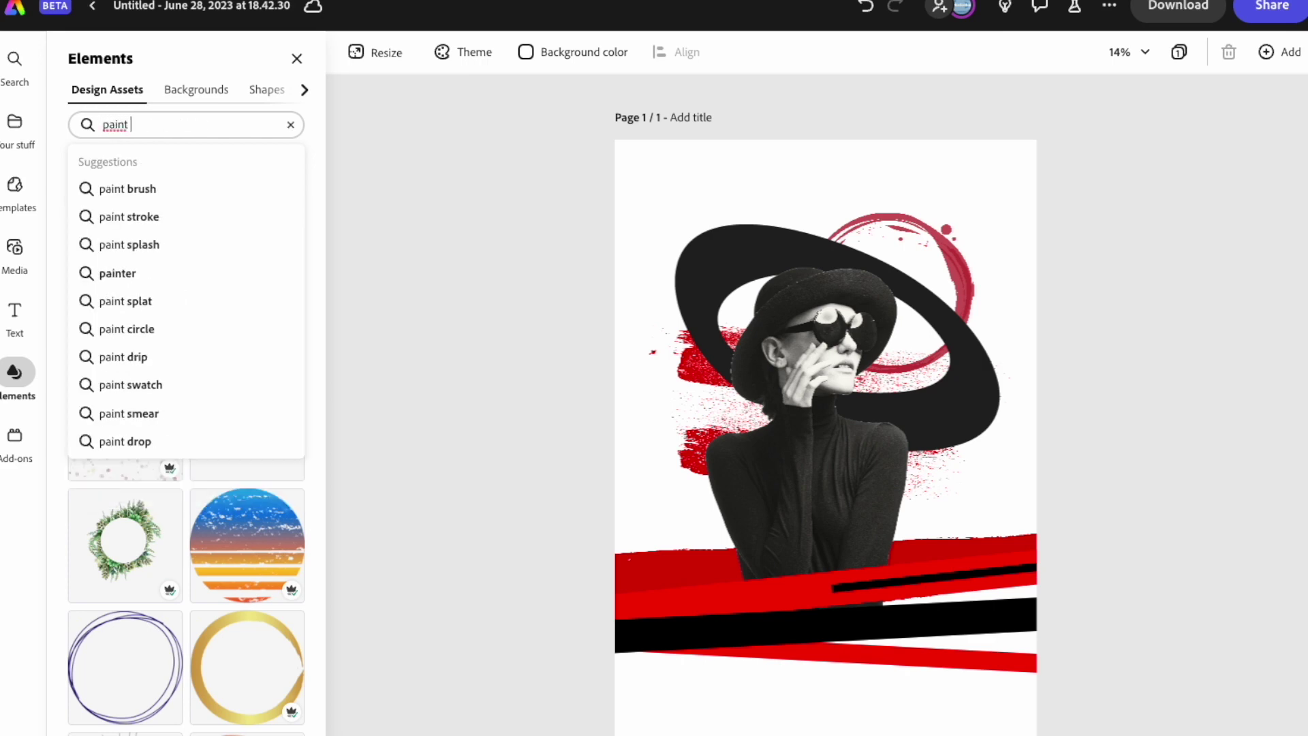
text( splatter)
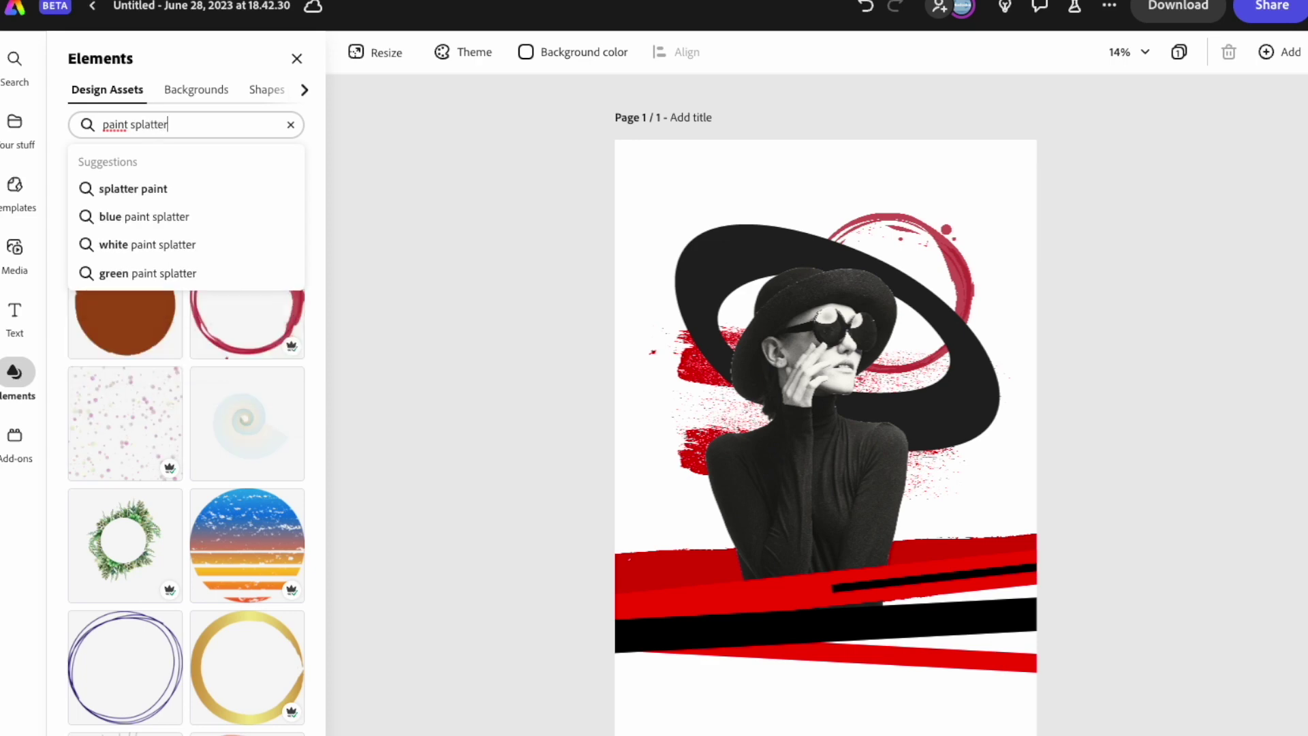
key(Return)
scroll(137, 283, down, 2)
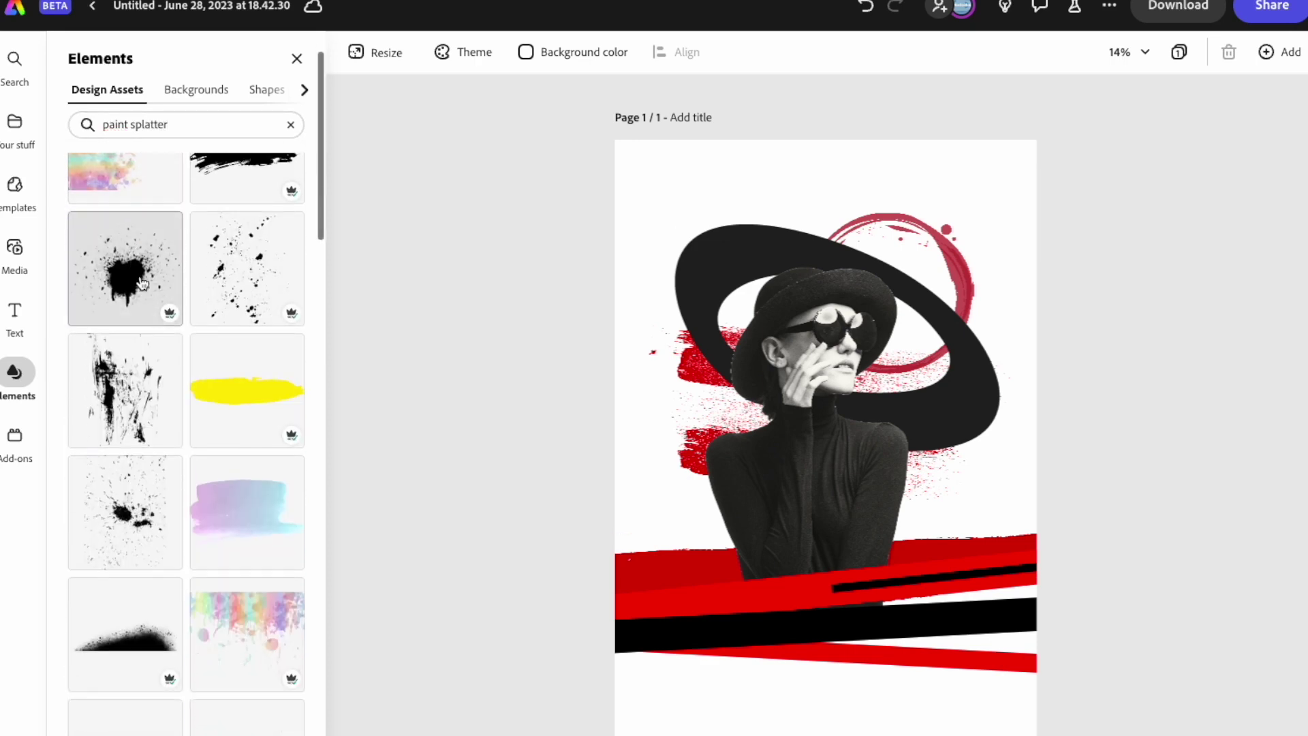
scroll(160, 376, down, 8)
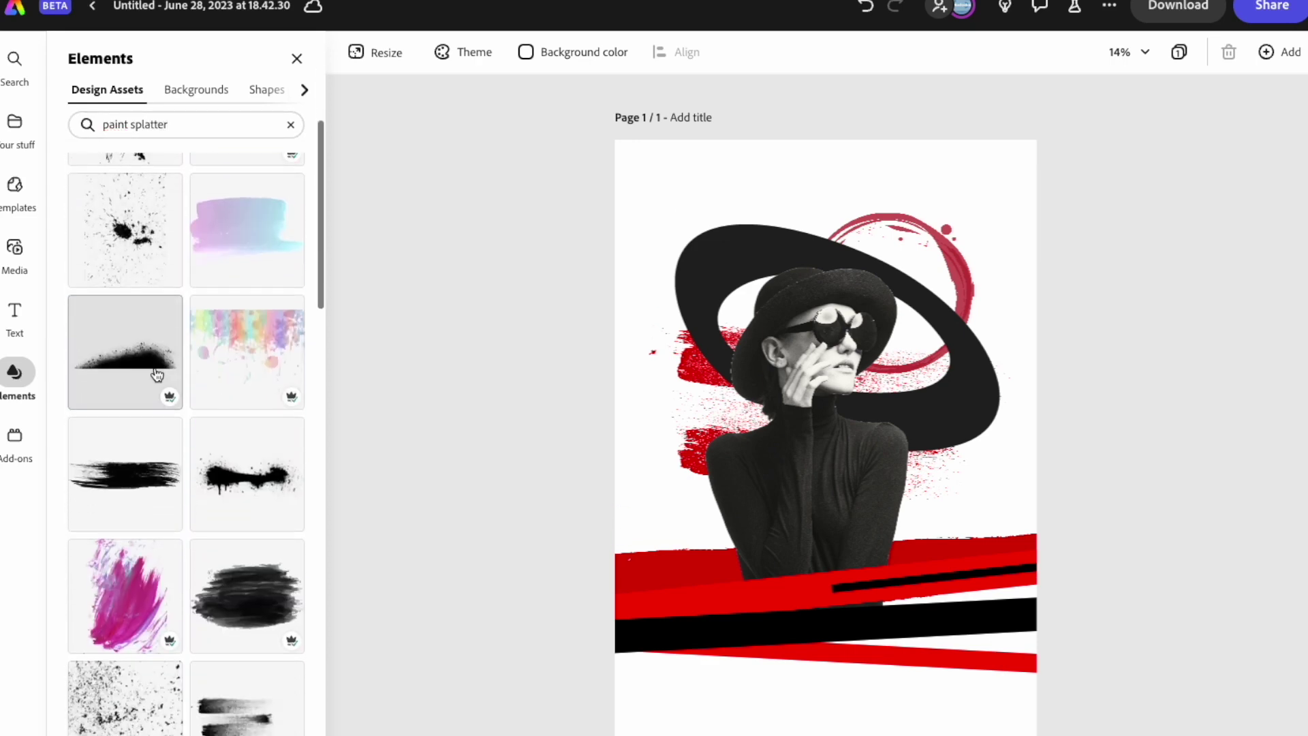
scroll(150, 374, down, 12)
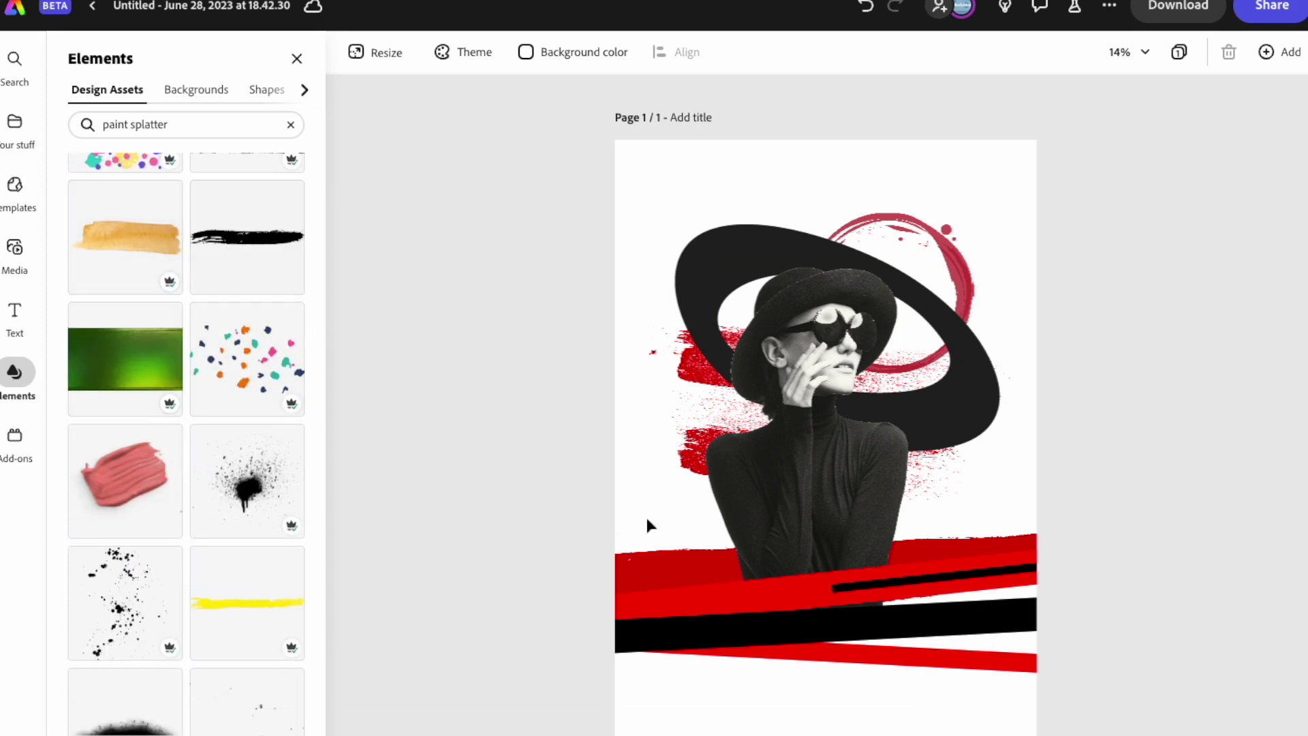
Step: Tilt the lower red band upward to the right and lay a wide black brush stroke across the page over the black band
click(724, 601)
drag(721, 595, 725, 581)
mouse_move(854, 629)
mouse_down()
mouse_move(850, 616)
mouse_move(890, 666)
mouse_move(879, 625)
mouse_up()
drag(1232, 647, 1226, 587)
click(394, 600)
mouse_move(239, 249)
mouse_down()
mouse_move(672, 148)
mouse_move(785, 144)
mouse_move(801, 641)
mouse_move(770, 641)
mouse_up()
click(515, 615)
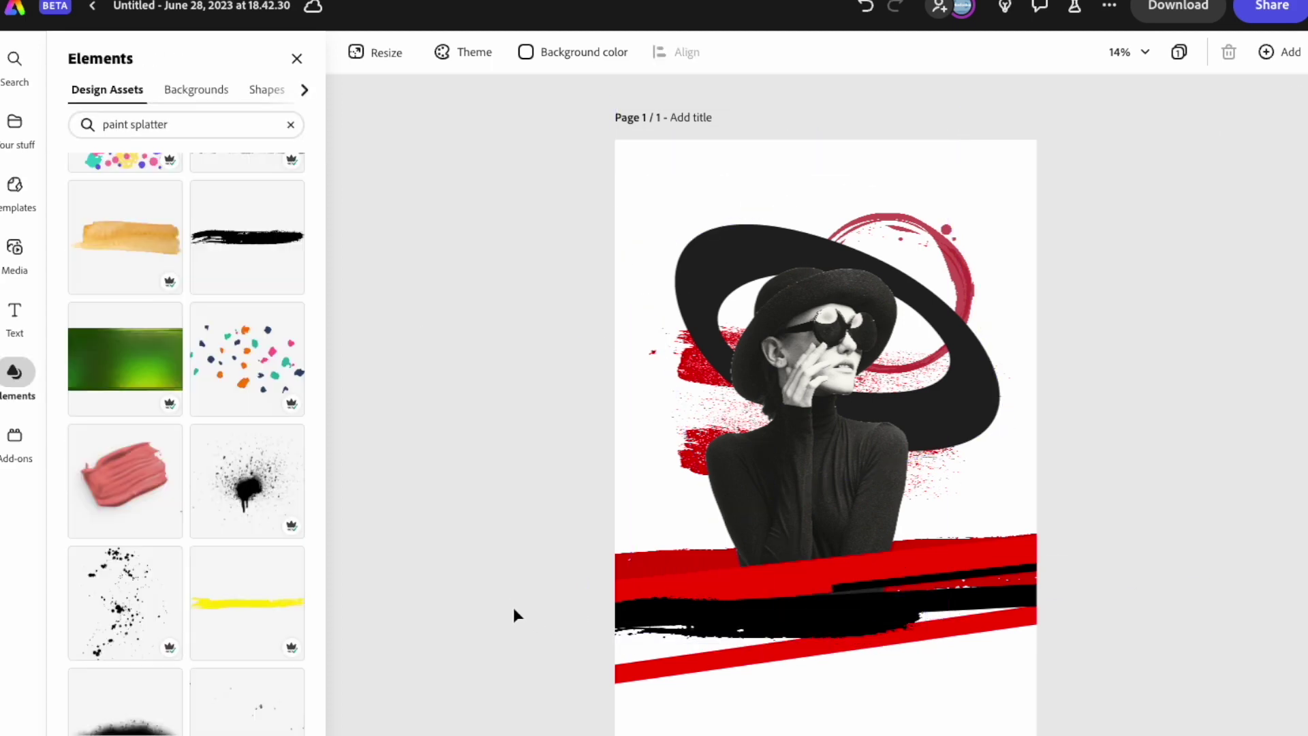
Step: Move the thin black bar down onto the left end of the lower red band
click(942, 582)
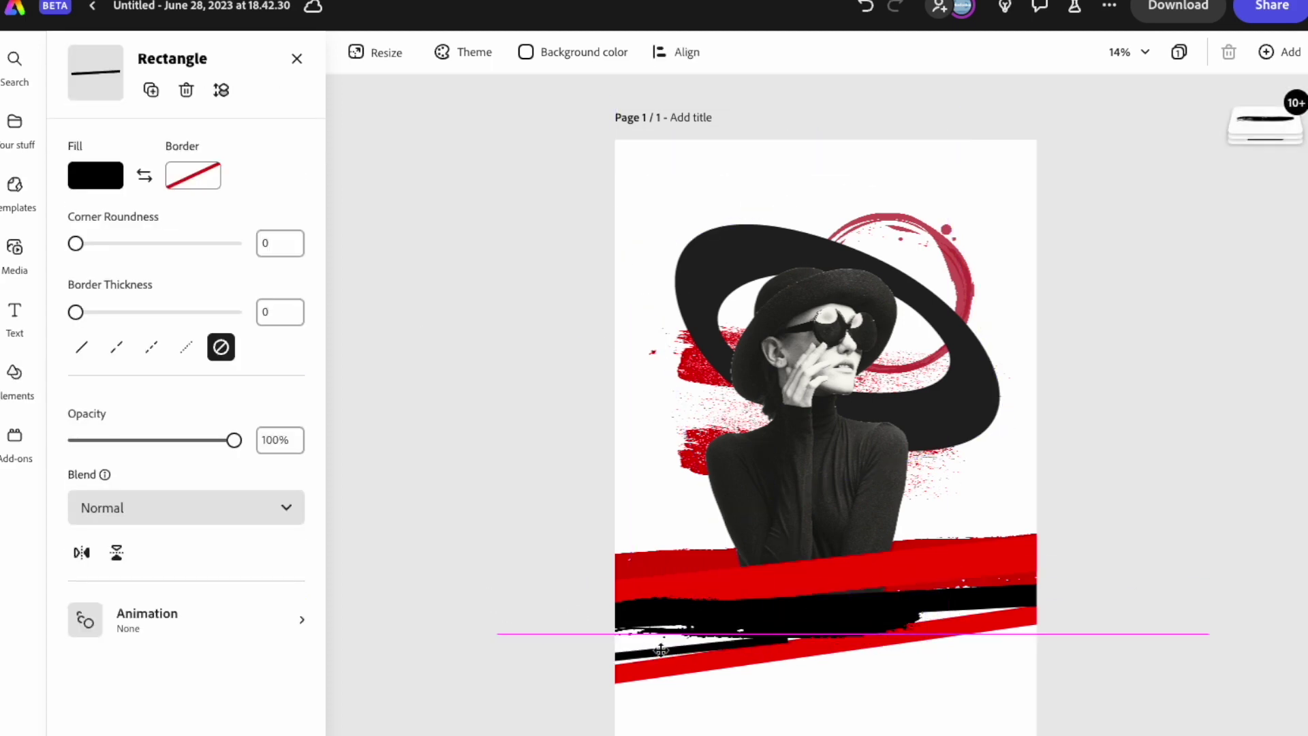
click(532, 628)
Step: Search the photos for "paint splatter" and add the image of scattered dark red droplets
scroll(212, 463, down, 9)
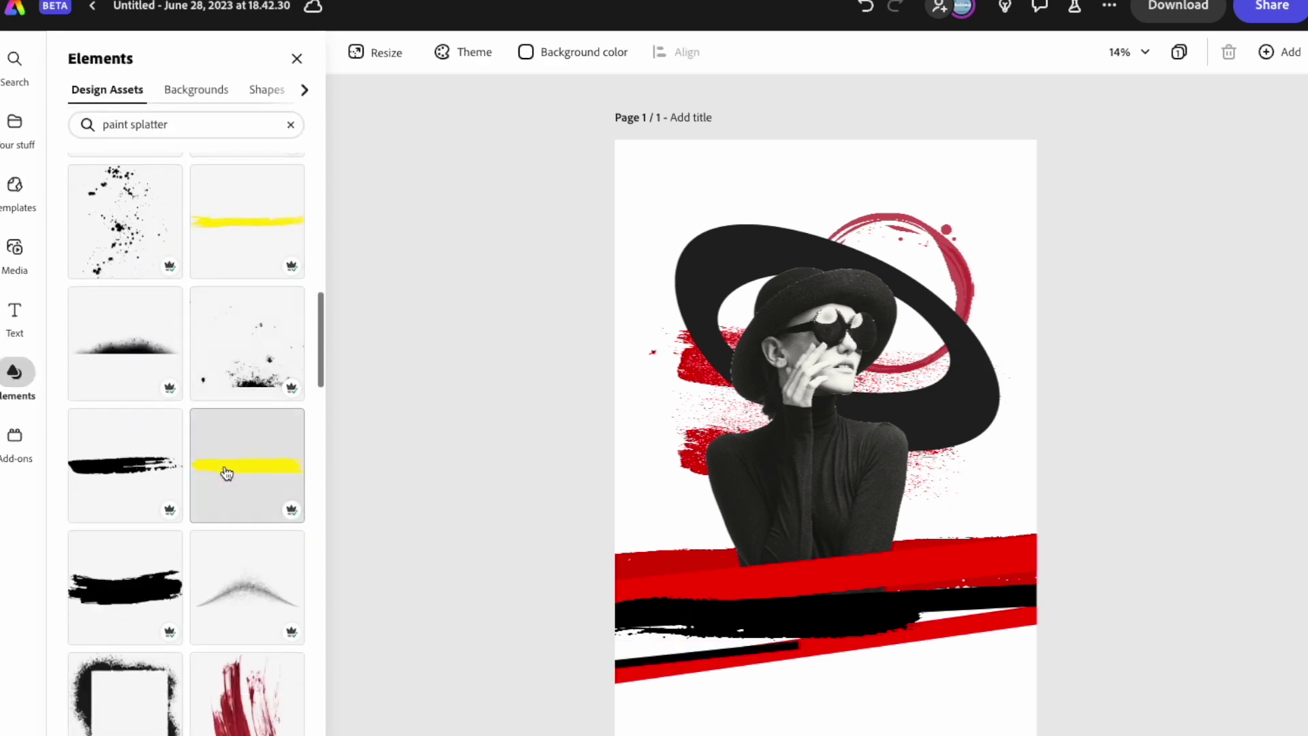
scroll(230, 472, down, 10)
click(14, 255)
click(171, 232)
text(paint splatter)
key(Return)
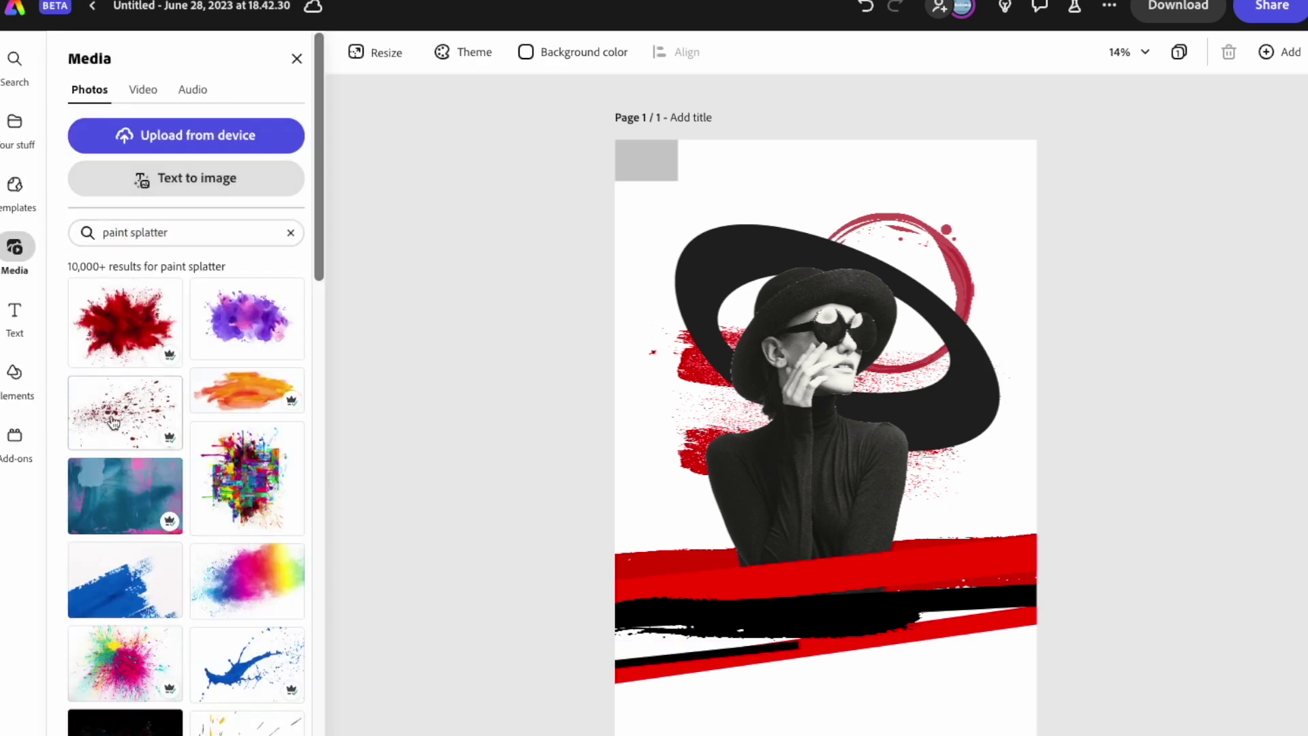
click(134, 432)
Step: Reposition and enlarge the red droplet image around the model, and send it behind the artwork
drag(827, 443, 944, 337)
drag(864, 417, 905, 544)
click(1265, 126)
drag(1266, 119, 1265, 467)
click(505, 470)
Step: Add a second red splatter photo, position and resize it around the model, and send it to the back
scroll(204, 464, down, 15)
click(205, 453)
drag(584, 147, 900, 266)
drag(739, 225, 699, 523)
click(1265, 123)
drag(1265, 119, 1265, 464)
click(504, 470)
click(697, 459)
click(399, 426)
Step: Add a black paint splatter photo, enlarge it across the lower part of the page, and send it to the back
scroll(205, 470, down, 5)
click(125, 349)
drag(678, 181, 851, 297)
drag(733, 225, 733, 709)
drag(1266, 123, 1260, 545)
drag(852, 624, 1022, 511)
drag(913, 681, 917, 727)
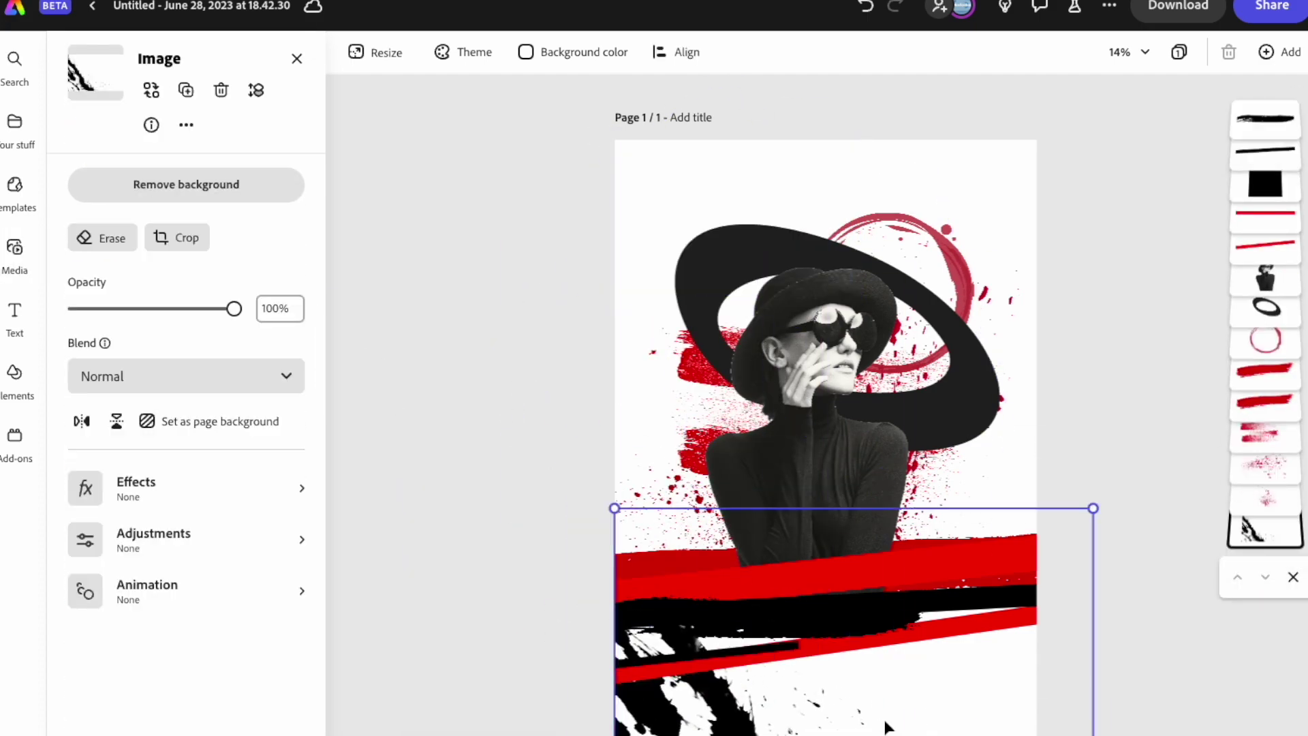
click(412, 538)
Step: Add the title text "FreEDoM" and switch it to a bold, rough brush-style font
key(t)
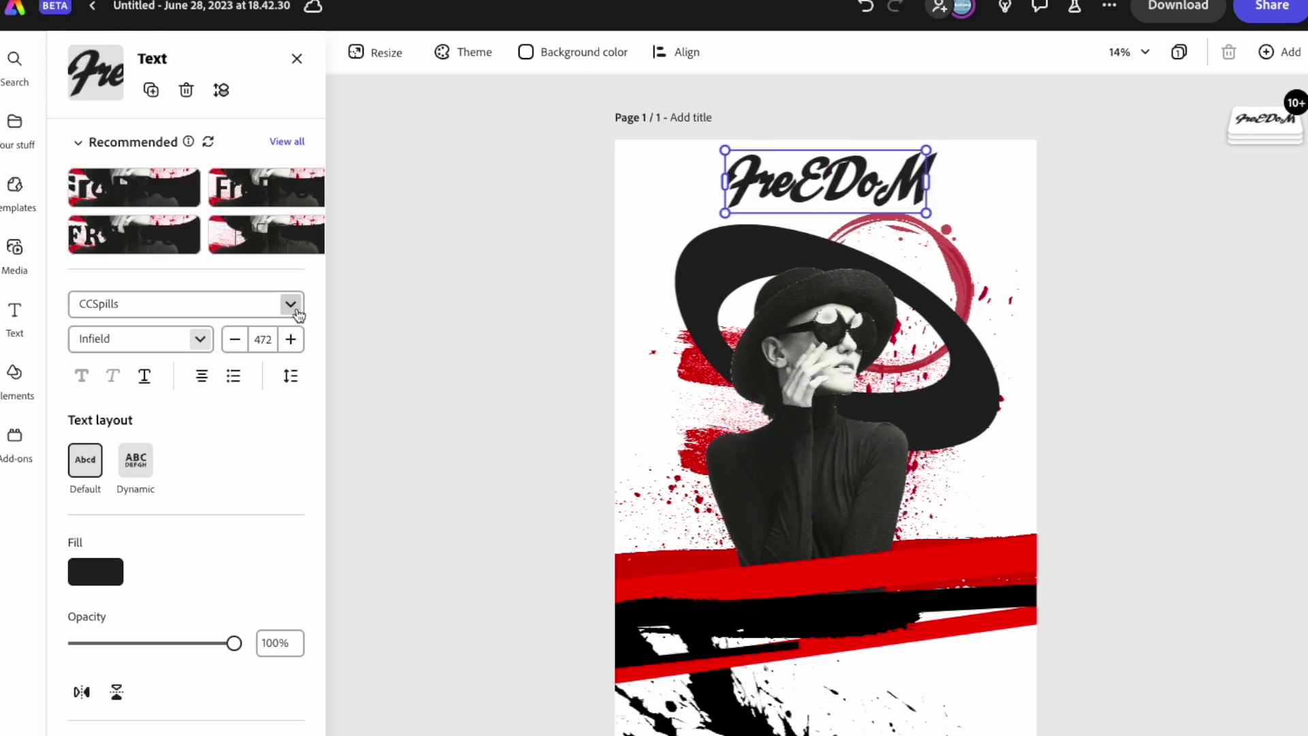
click(293, 307)
scroll(300, 517, down, 10)
scroll(309, 525, down, 5)
click(307, 531)
Step: Move the title onto the right end of the upper red band, tilt it upward to the right, and fill it black
drag(828, 182, 923, 566)
drag(1011, 573, 1073, 569)
click(96, 572)
click(169, 425)
click(1001, 546)
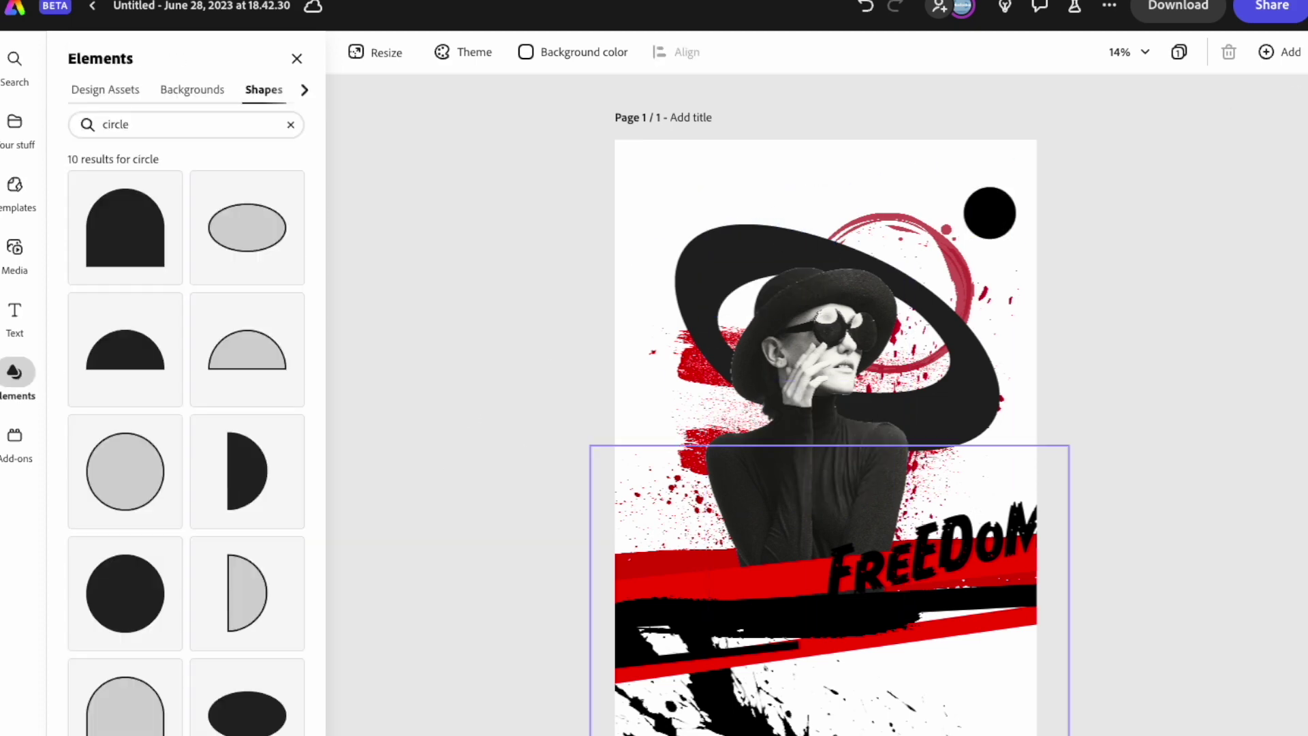
Step: Search the photos for "pain splatter red" and add the image with thin red paint lines and drops
click(14, 246)
text(paint splatter red)
key(Return)
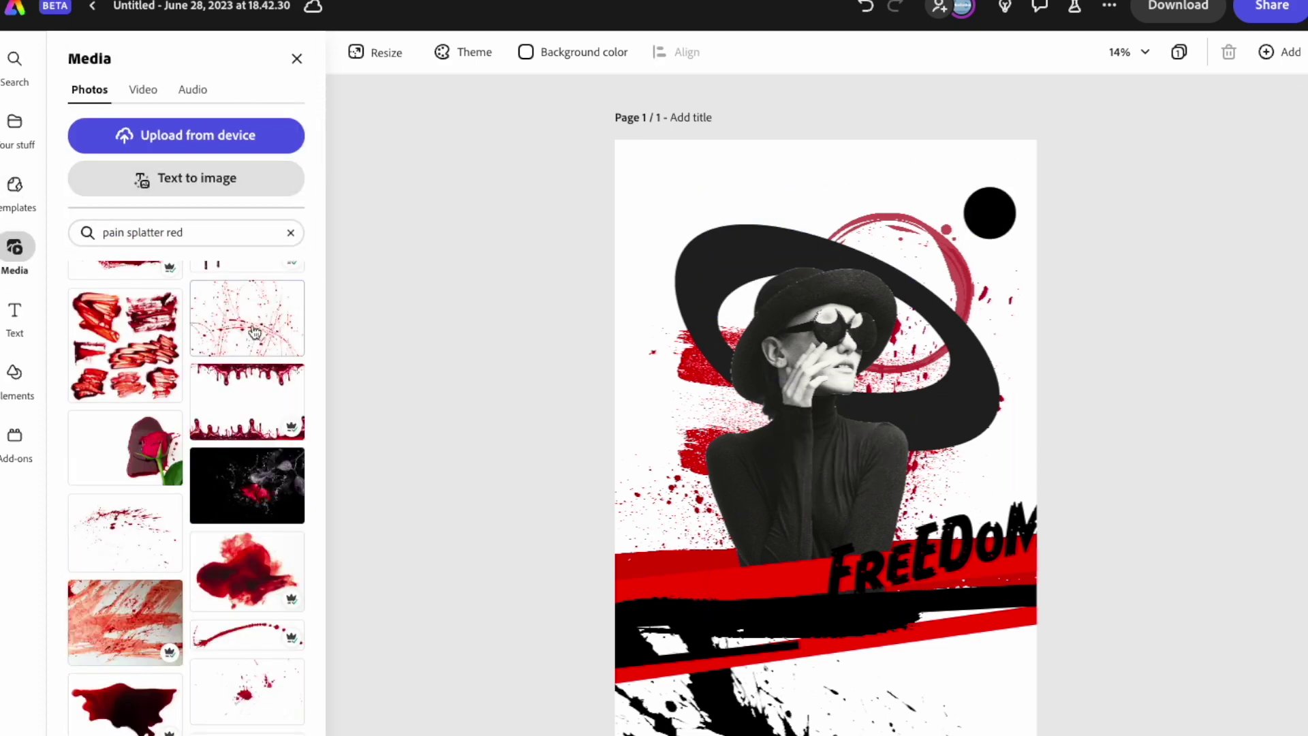
click(123, 341)
Step: Turn the red line splatter upright over the whole page behind the model, and set its blend to Multiply
click(1180, 52)
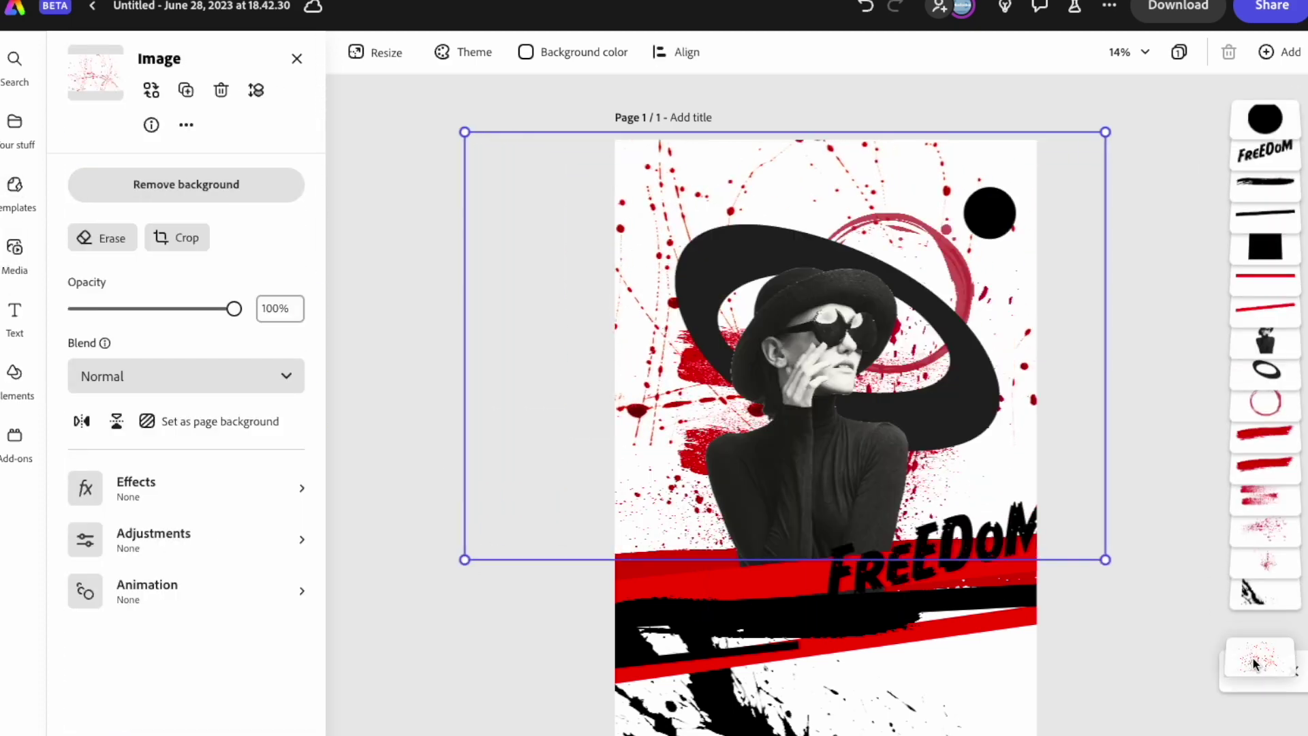
click(186, 376)
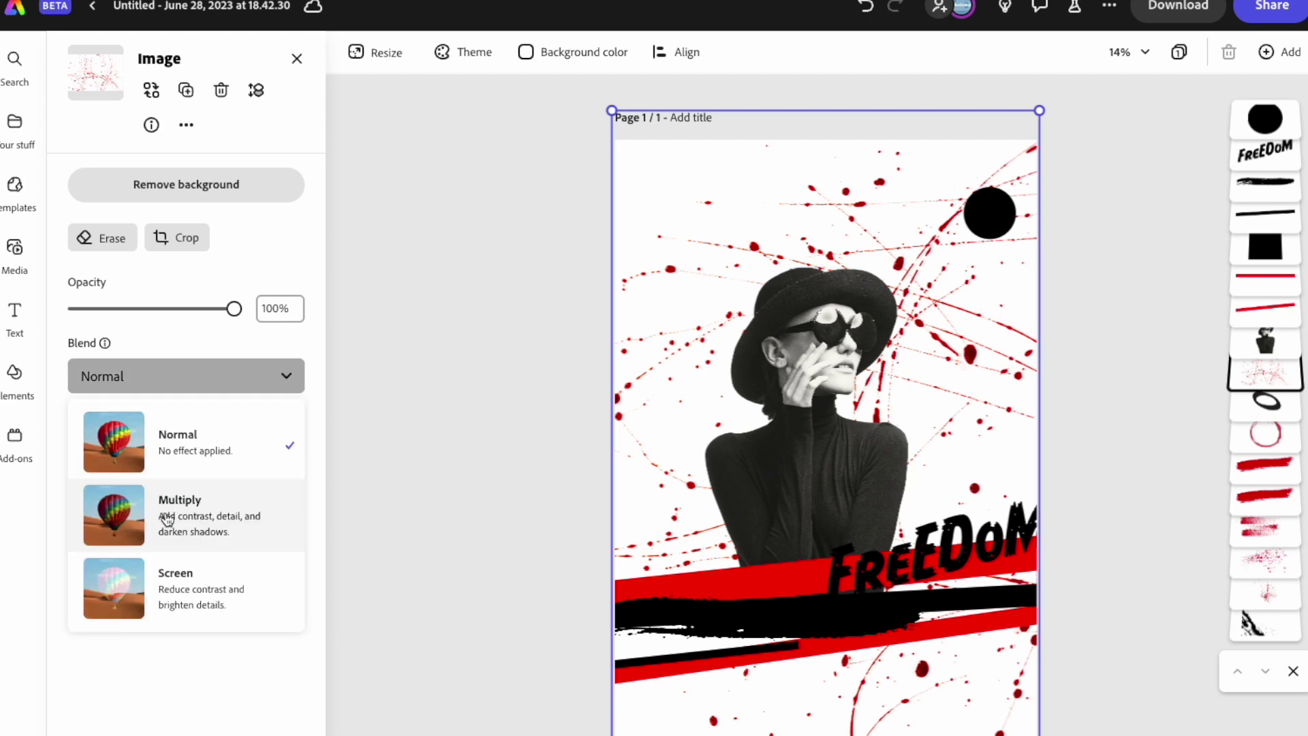
click(167, 520)
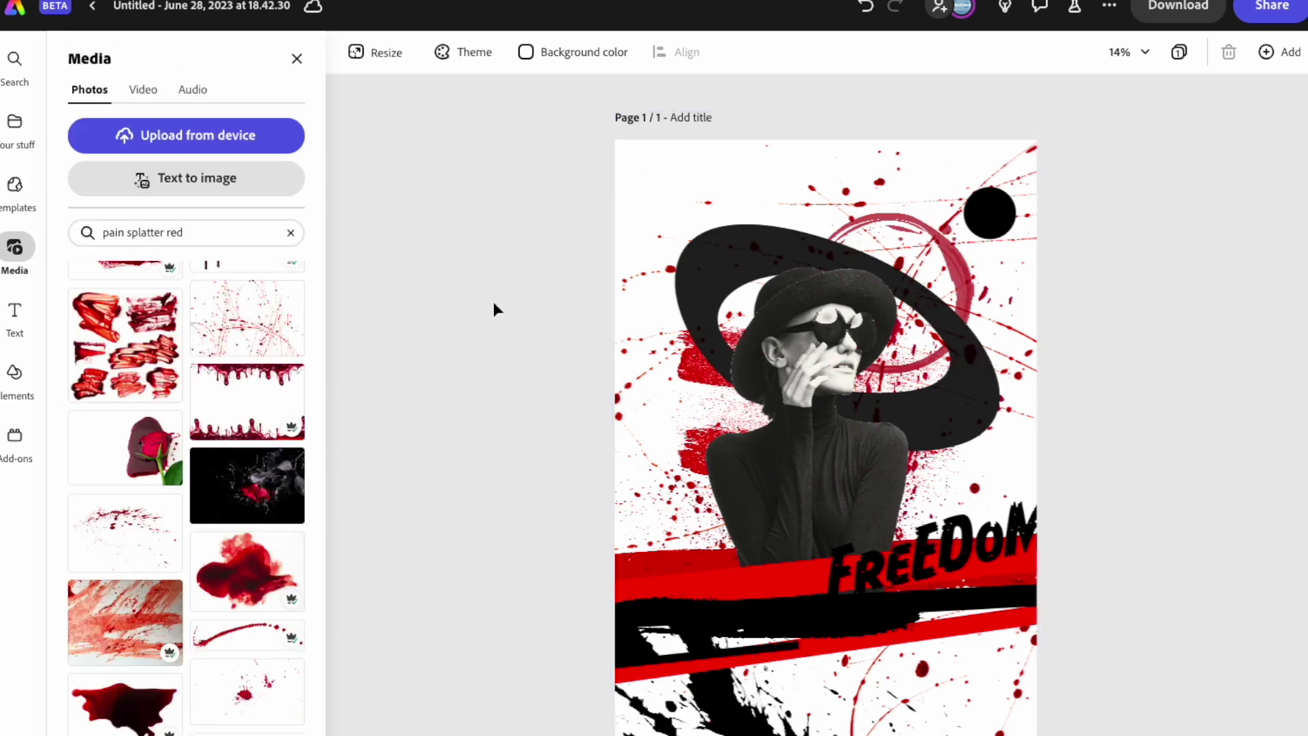
Step: Duplicate the black circle as a smaller one below the lower red band at the right, and fill it red
click(1008, 208)
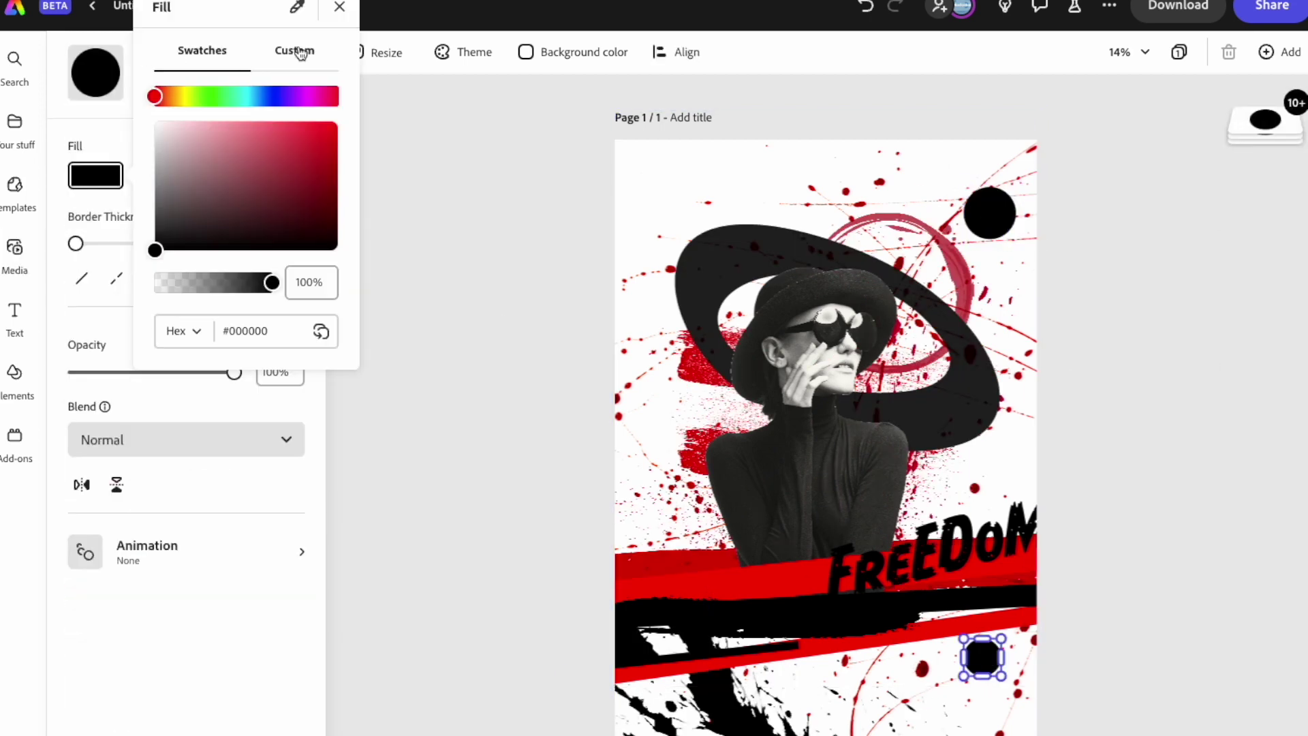
click(336, 140)
Step: Add the curved red paint streak photo and place it across the page's upper left with Multiply blending
click(14, 246)
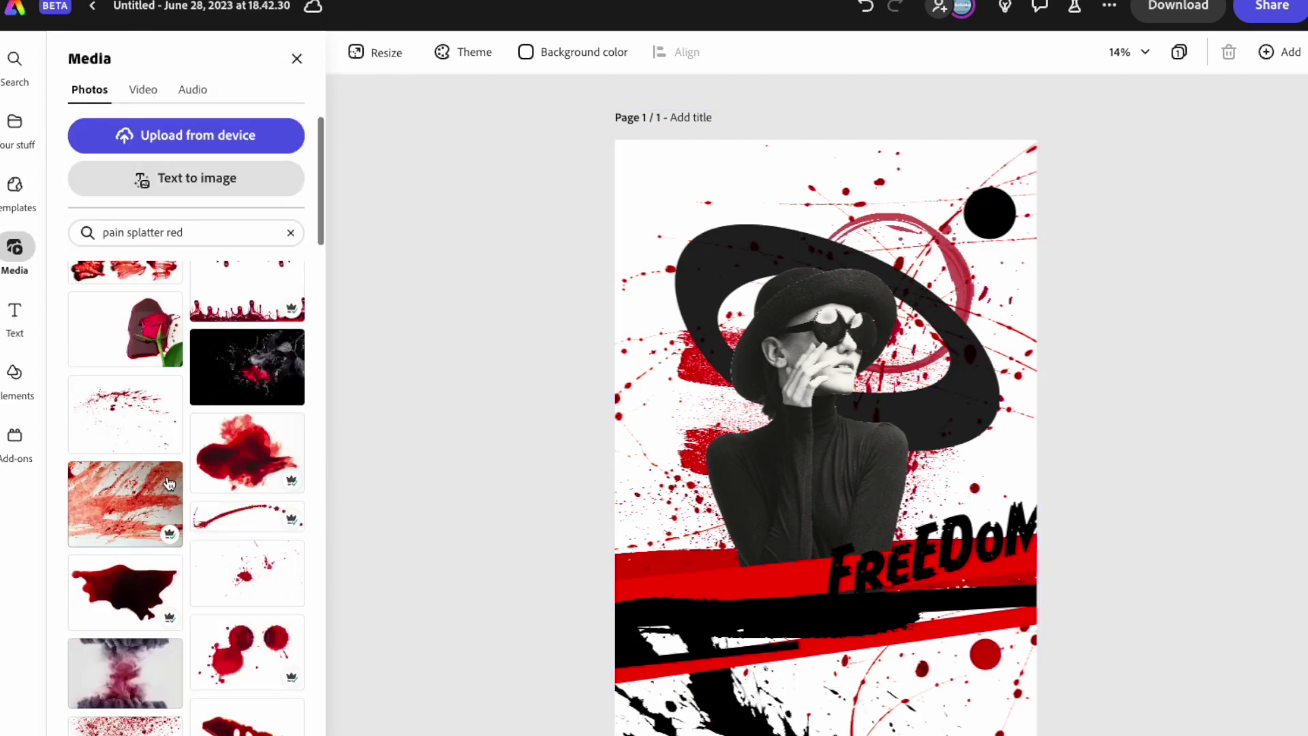
click(246, 515)
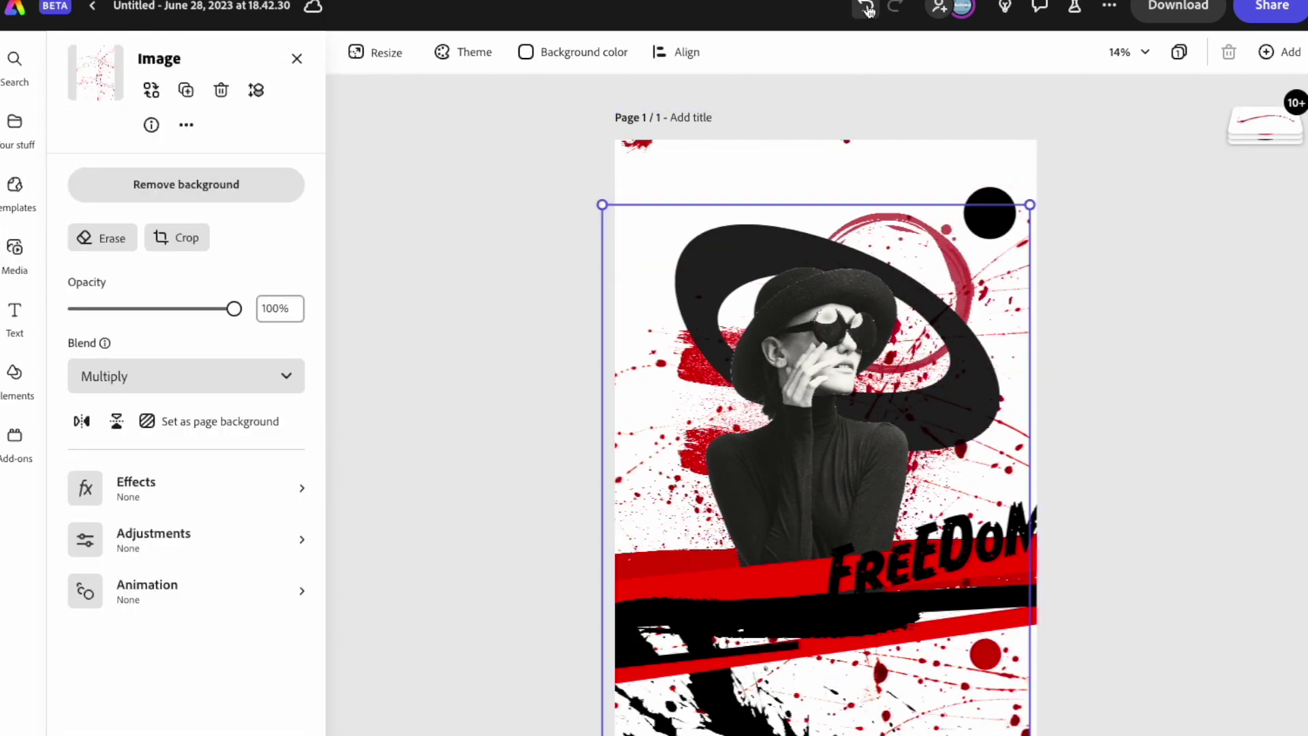
click(567, 222)
Step: Add the glossy black splat photo, remove its background, and place it behind the model's torso and the bands
scroll(251, 410, down, 5)
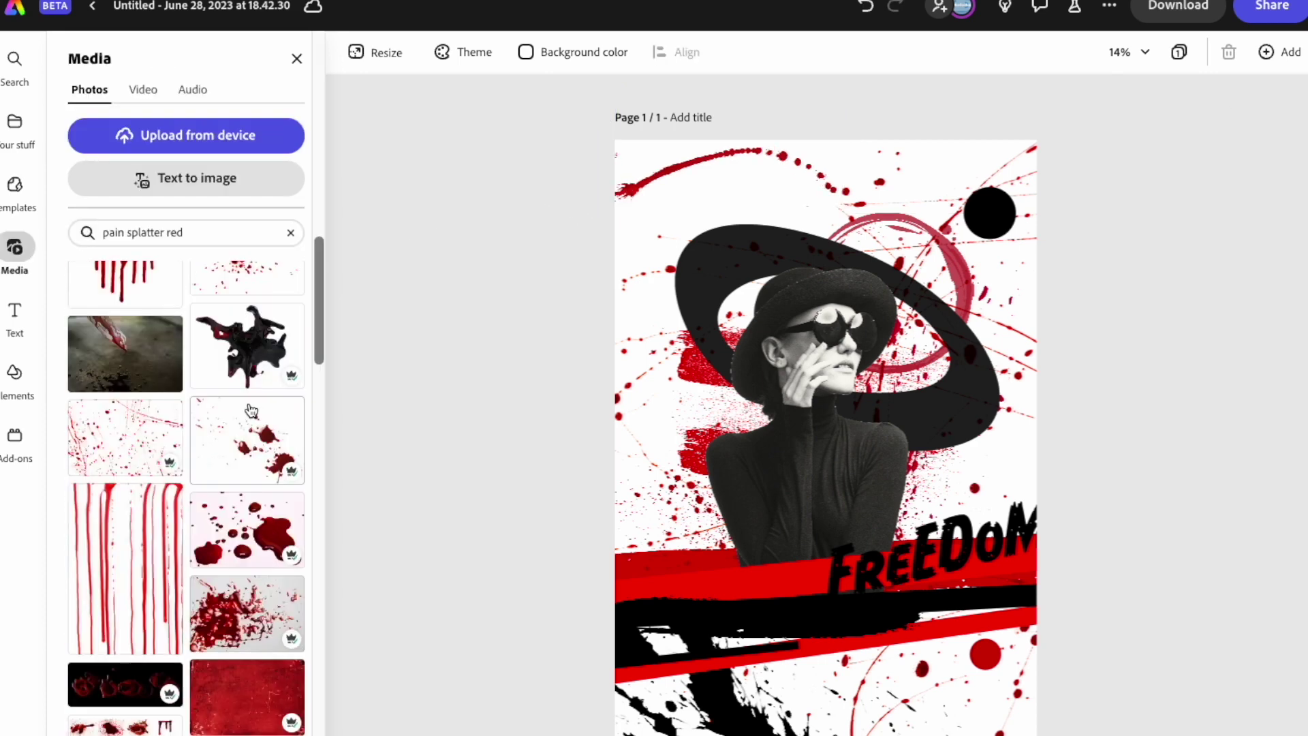
scroll(251, 411, down, 2)
click(247, 348)
click(170, 179)
drag(856, 327, 842, 584)
mouse_move(1265, 121)
mouse_down()
mouse_move(1262, 666)
mouse_move(1265, 625)
mouse_up()
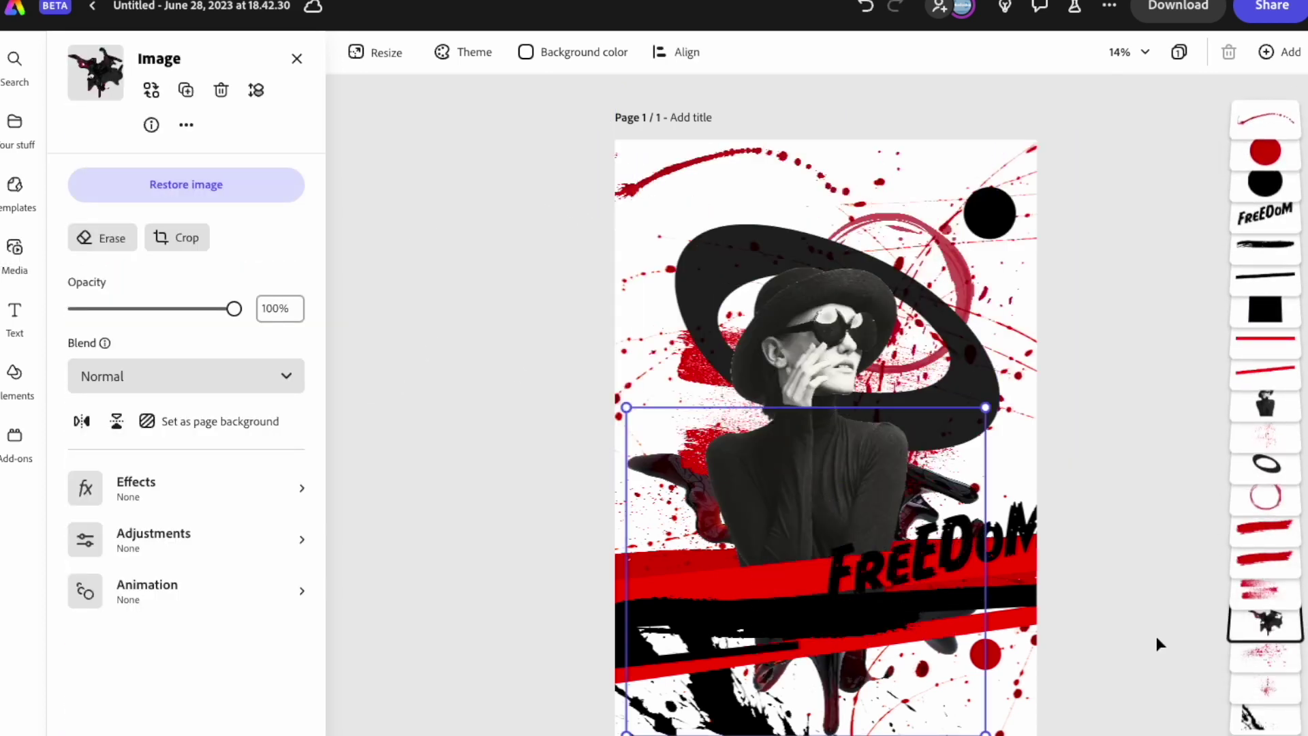
click(470, 482)
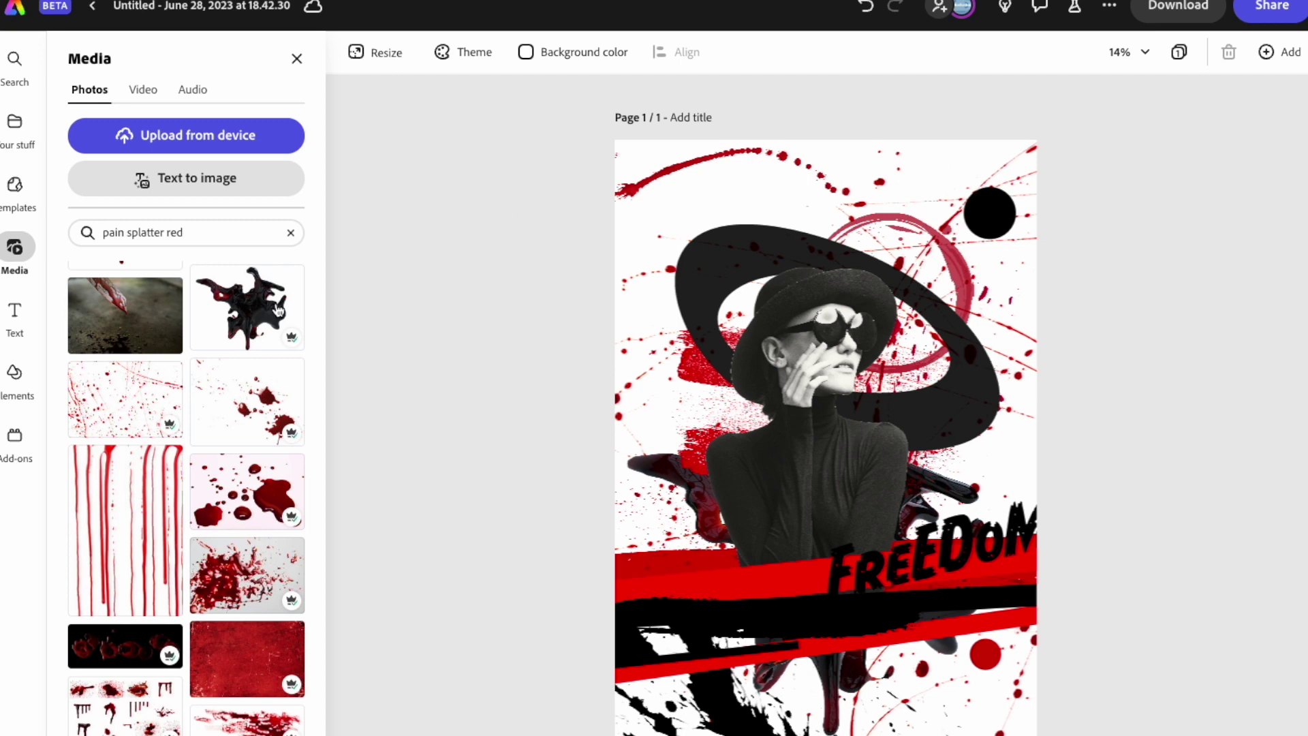
click(21, 381)
click(90, 95)
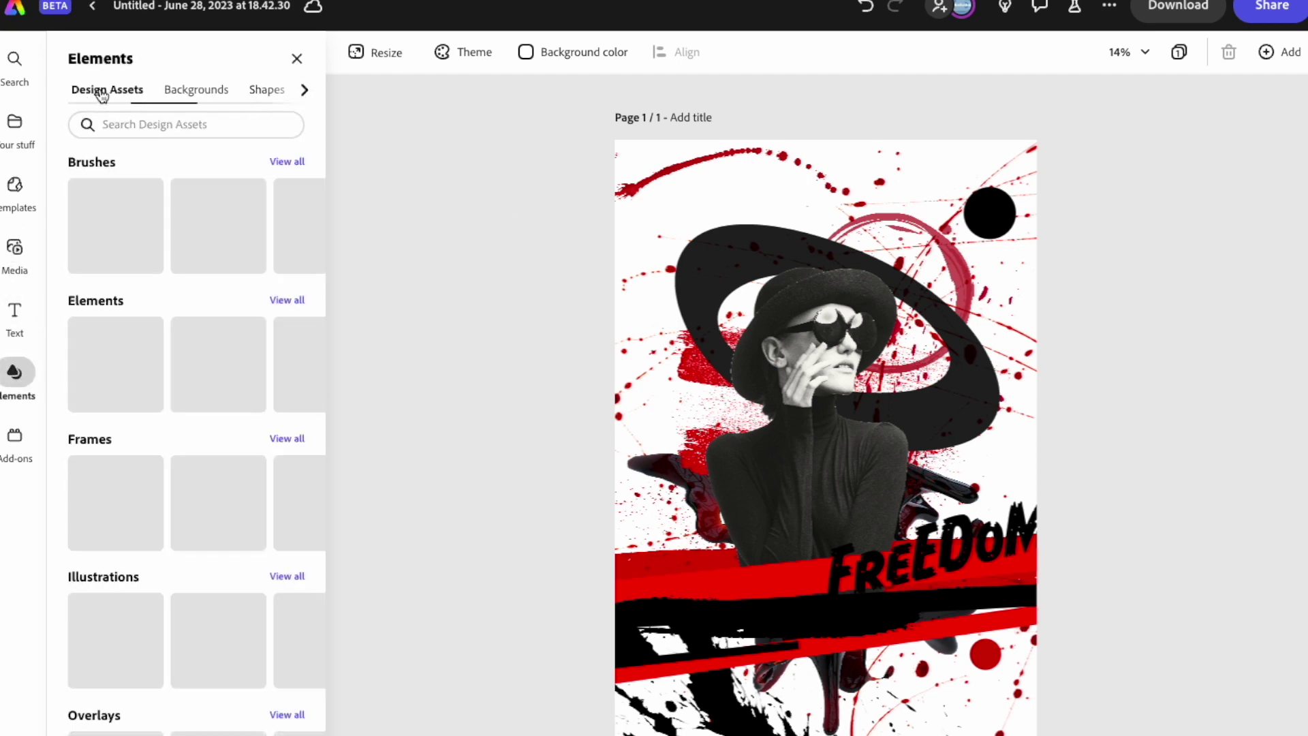
click(18, 251)
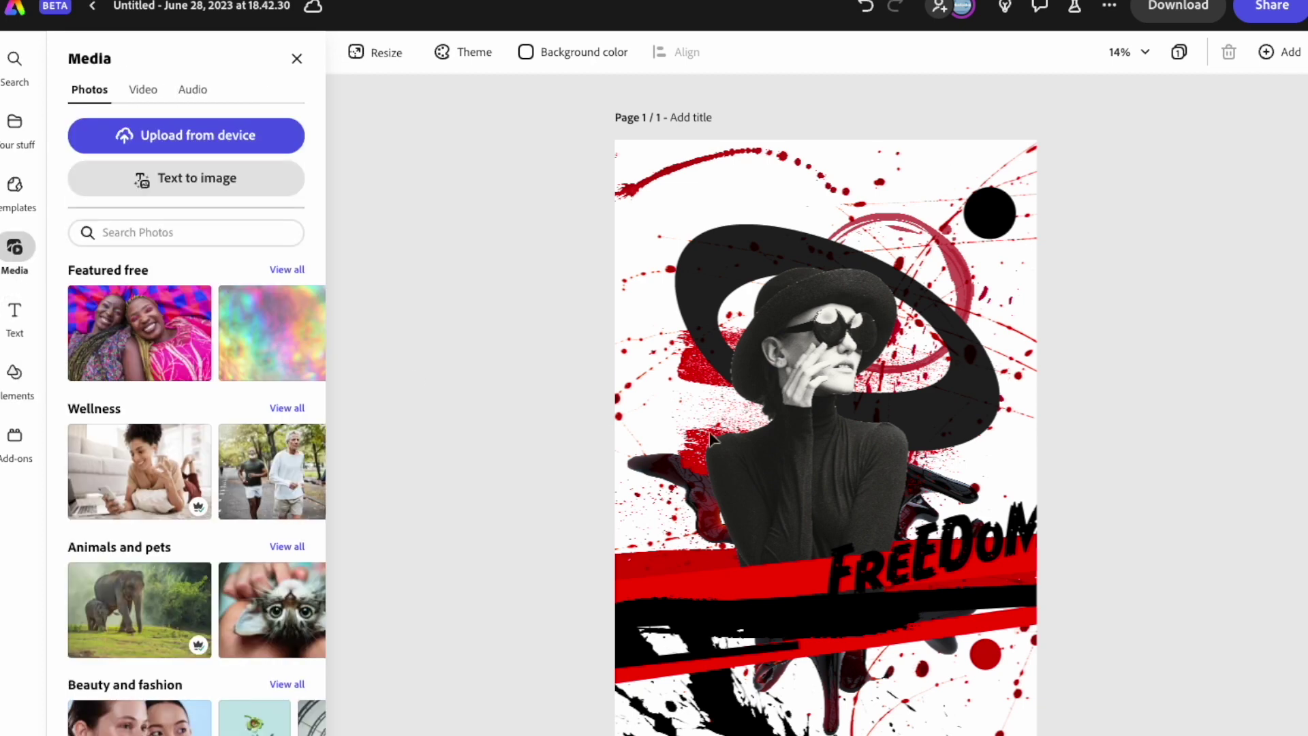